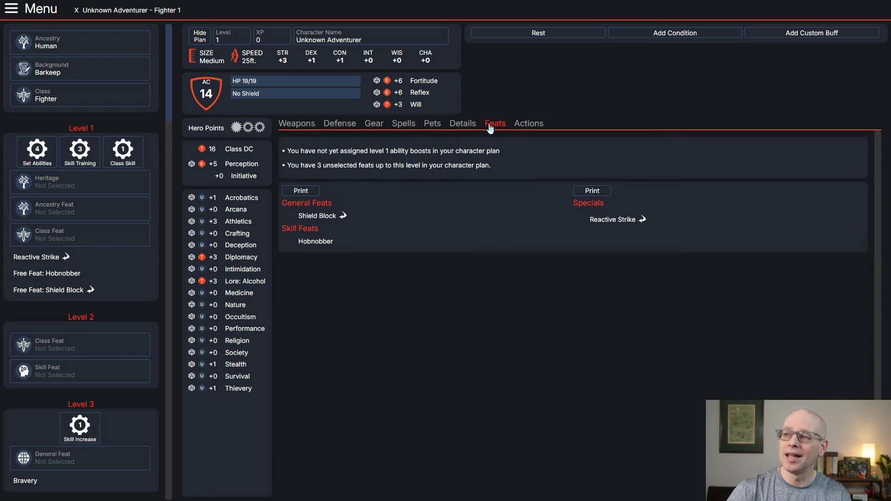
# - Review the character's actions list and weapon proficiencies, and check the level, XP and character name fields
pyautogui.click(530, 125)
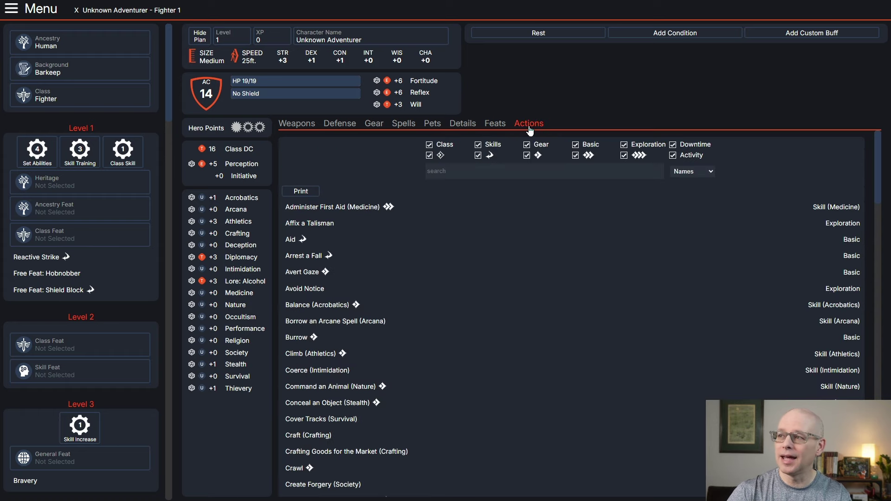
pyautogui.click(293, 125)
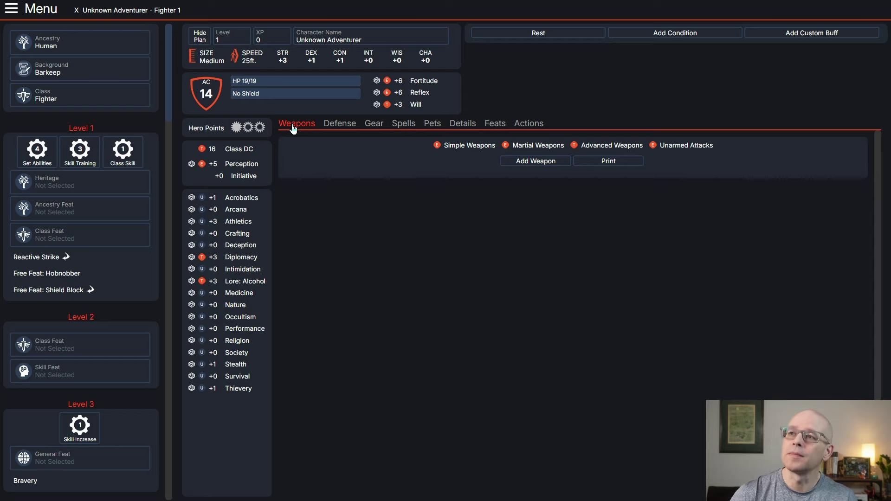
pyautogui.click(226, 44)
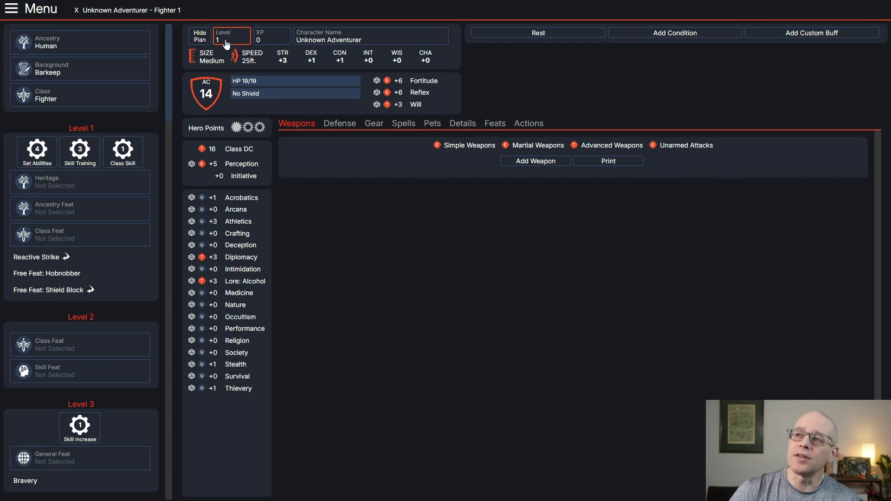
pyautogui.click(264, 41)
pyautogui.click(330, 44)
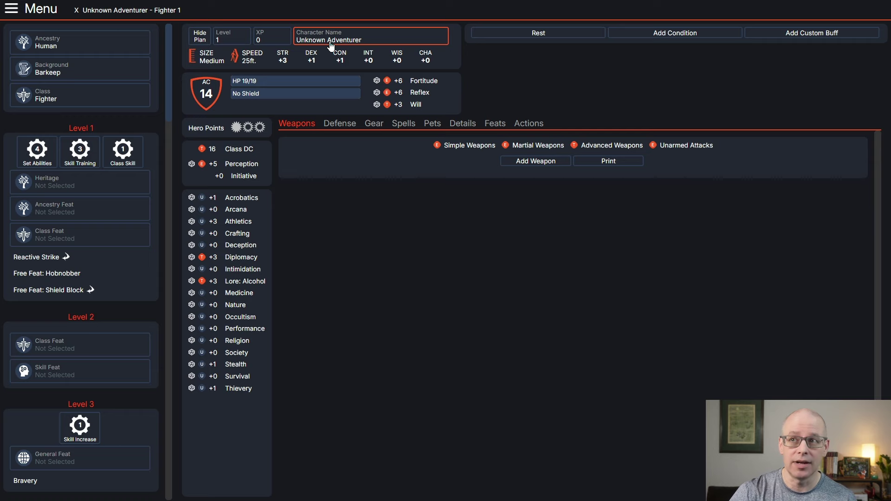
# - Browse the common, uncommon and rare ancestries, and keep Human as the character's ancestry
pyautogui.click(42, 45)
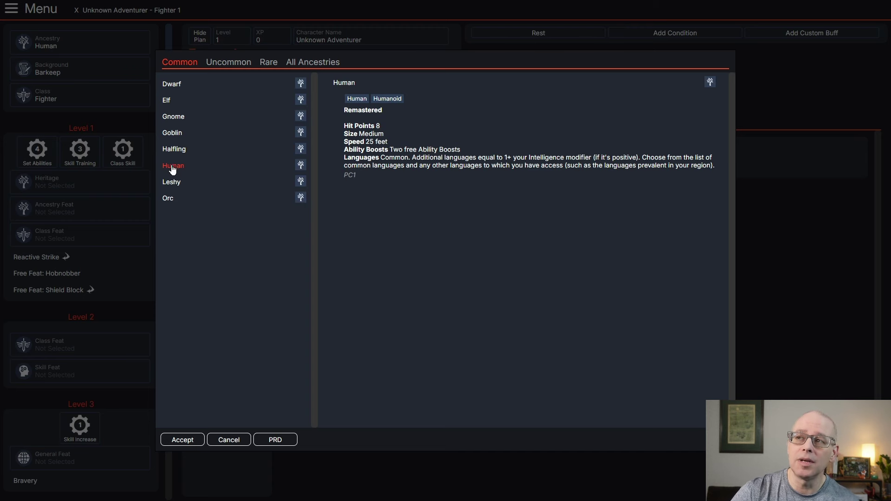
pyautogui.click(224, 68)
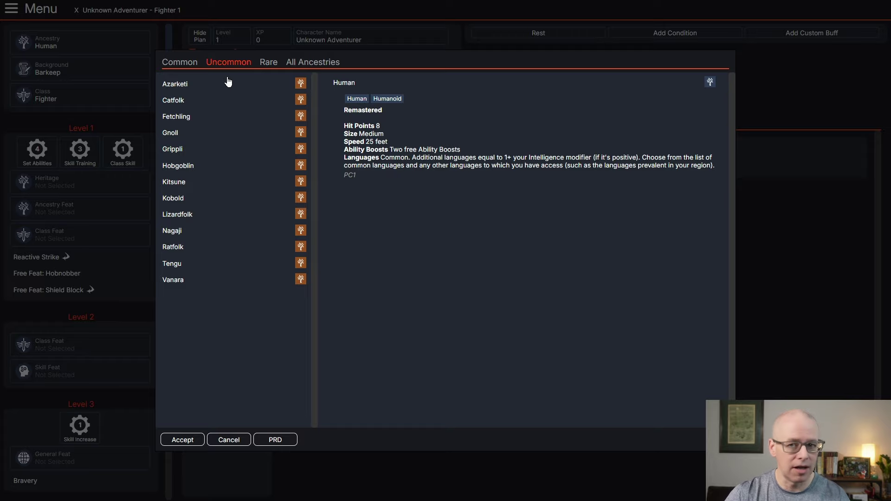
pyautogui.click(269, 66)
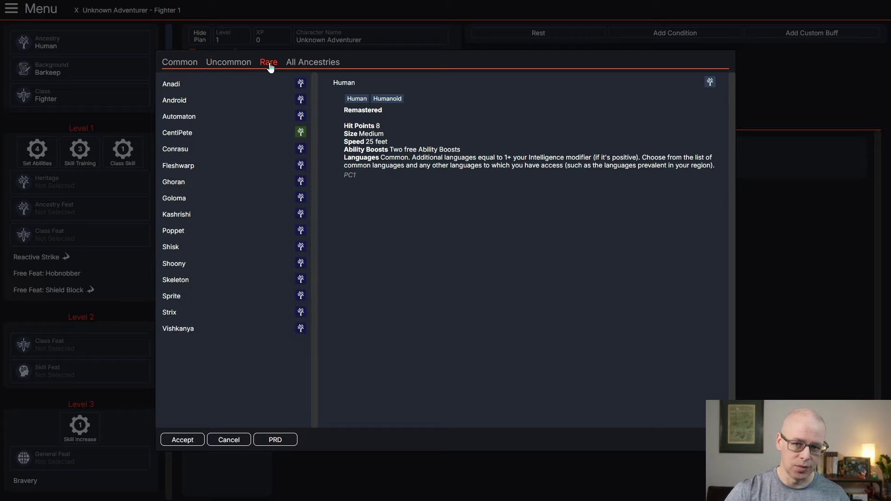
pyautogui.click(240, 65)
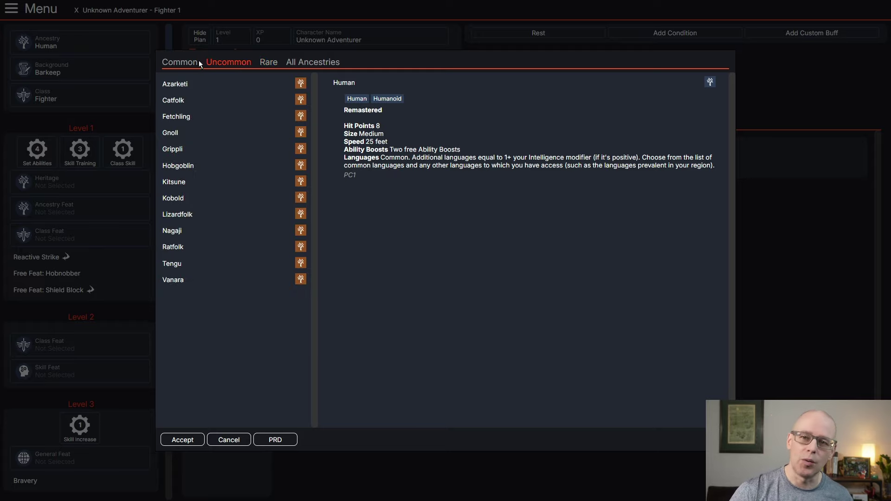
pyautogui.click(188, 65)
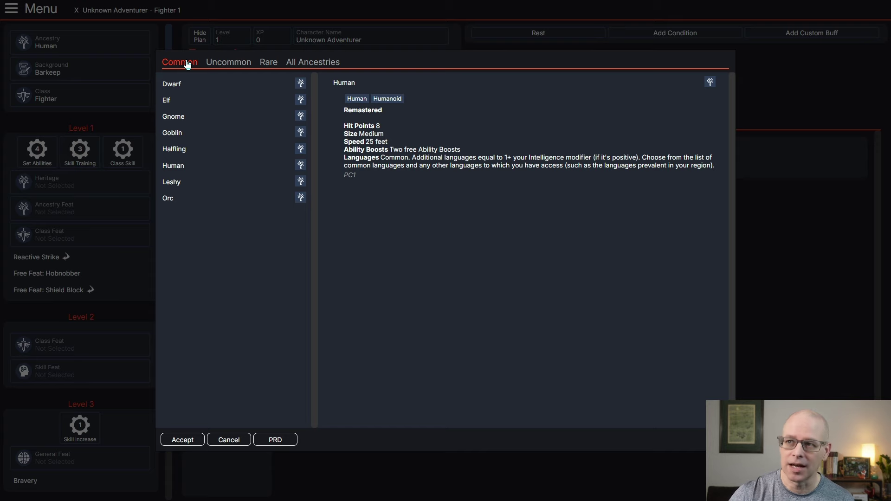
pyautogui.click(189, 442)
# - Browse the campaign backgrounds and read the description of Dreams of Vengeance
pyautogui.click(68, 70)
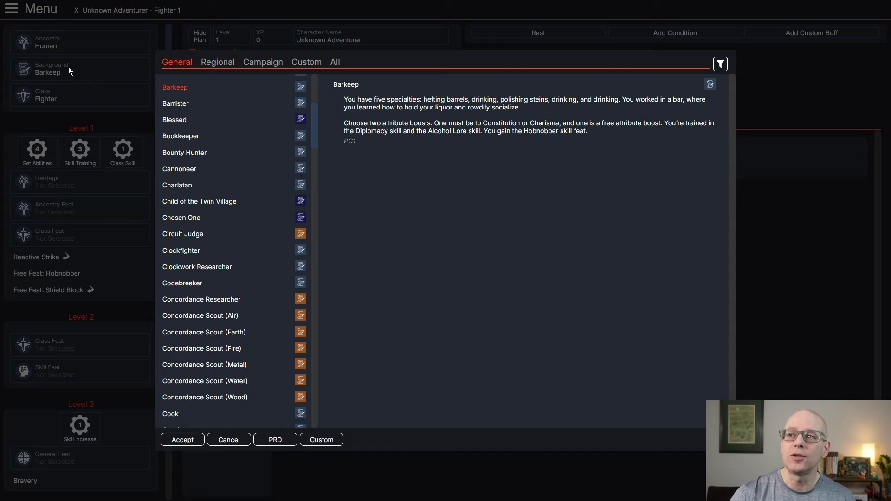
pyautogui.click(263, 67)
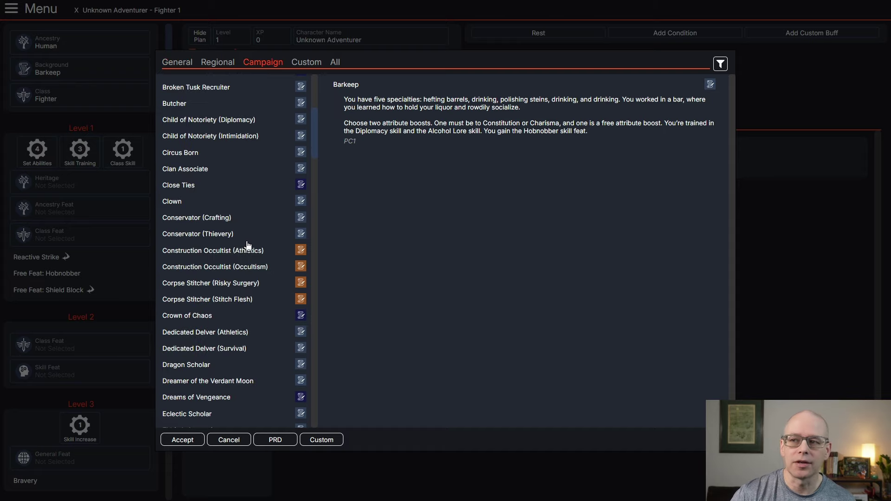
pyautogui.scroll(-2, 238, 278)
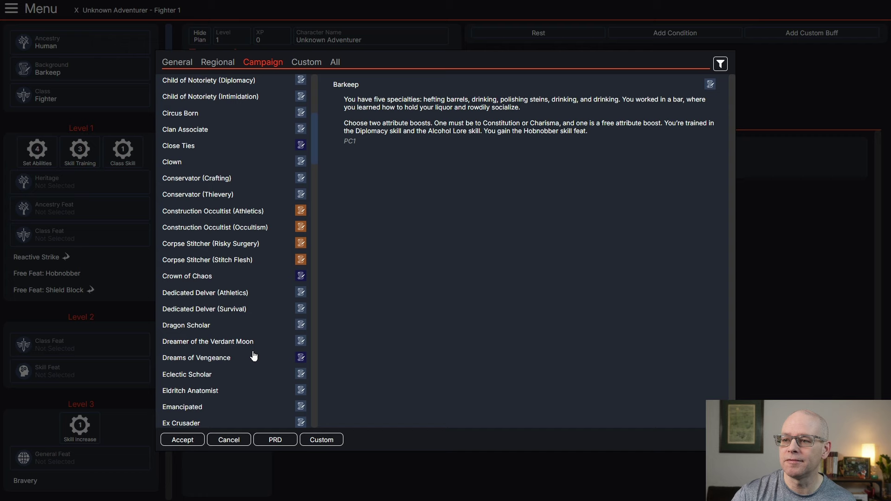
pyautogui.click(212, 357)
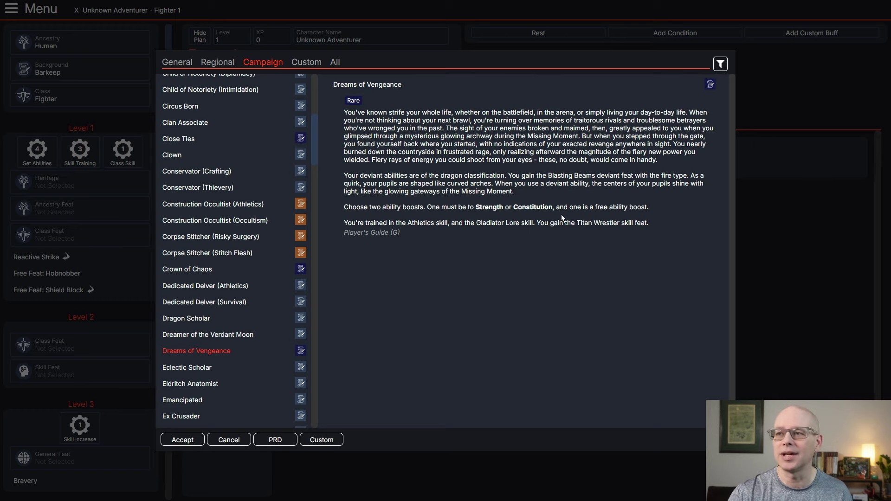
# - Change the character's background to Field Medic from the general backgrounds, and save the character to GDrive
pyautogui.click(184, 68)
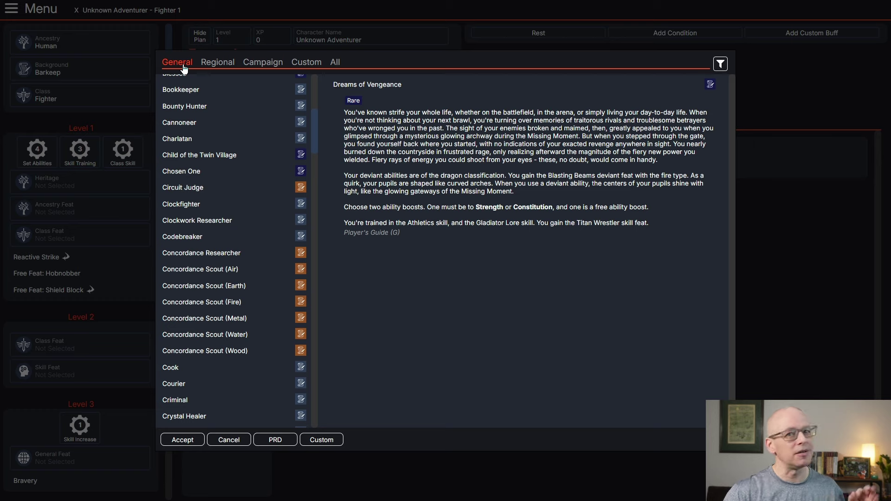
pyautogui.scroll(-5, 217, 247)
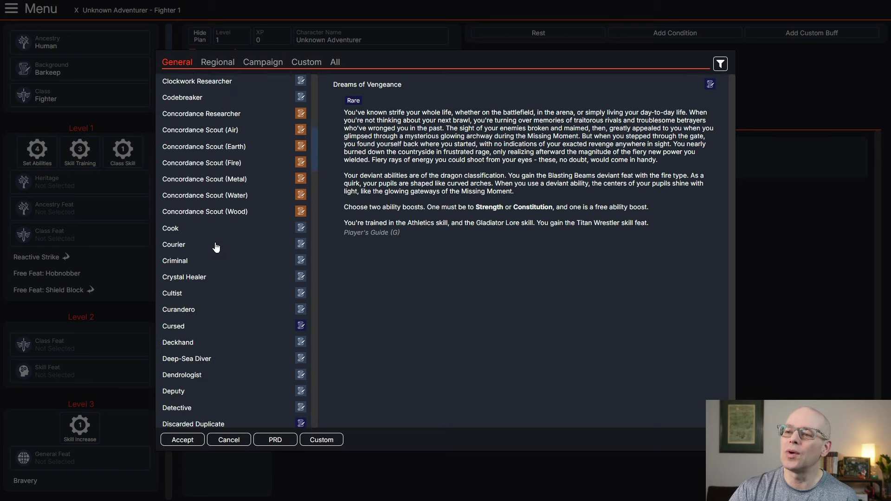
pyautogui.scroll(-6, 216, 247)
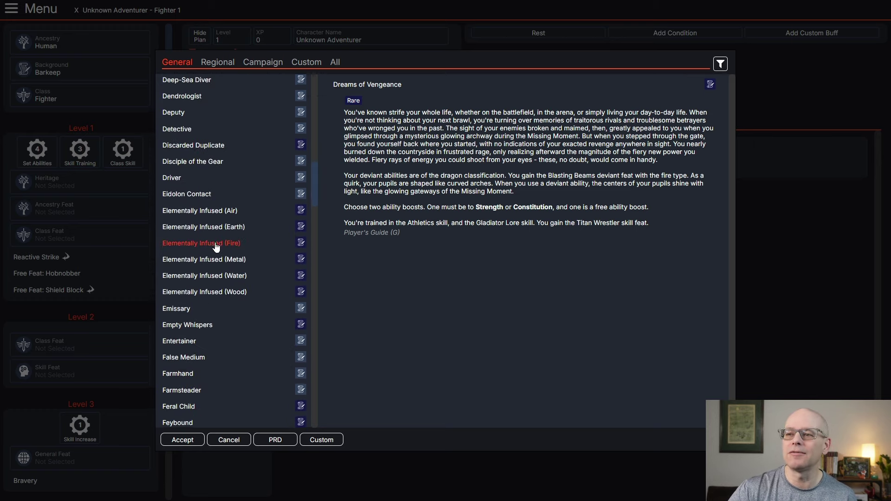
pyautogui.scroll(-2, 216, 248)
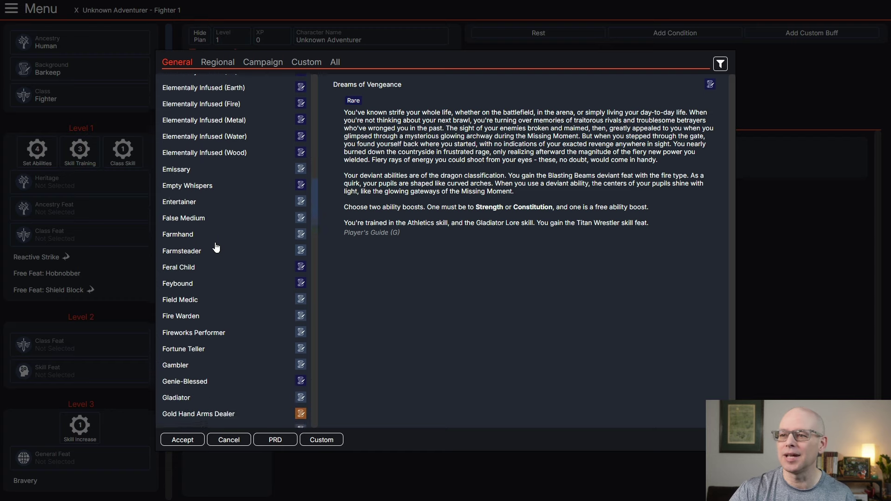
pyautogui.click(194, 256)
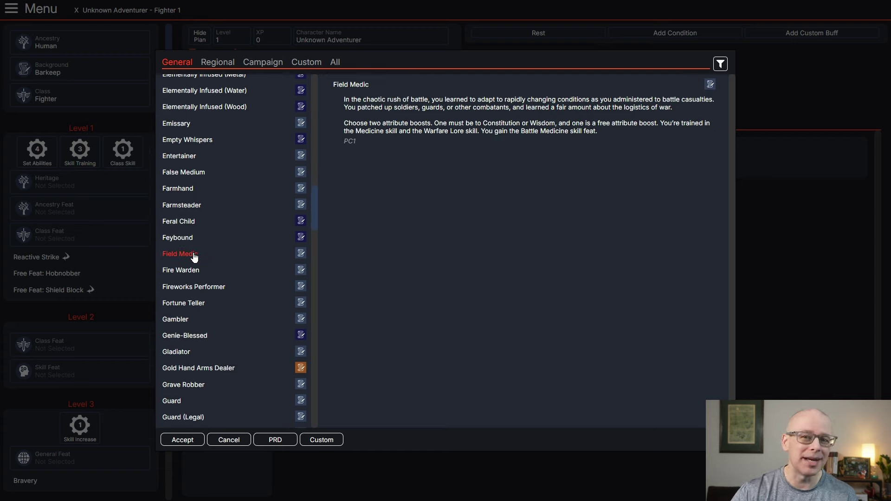
pyautogui.scroll(-20, 216, 258)
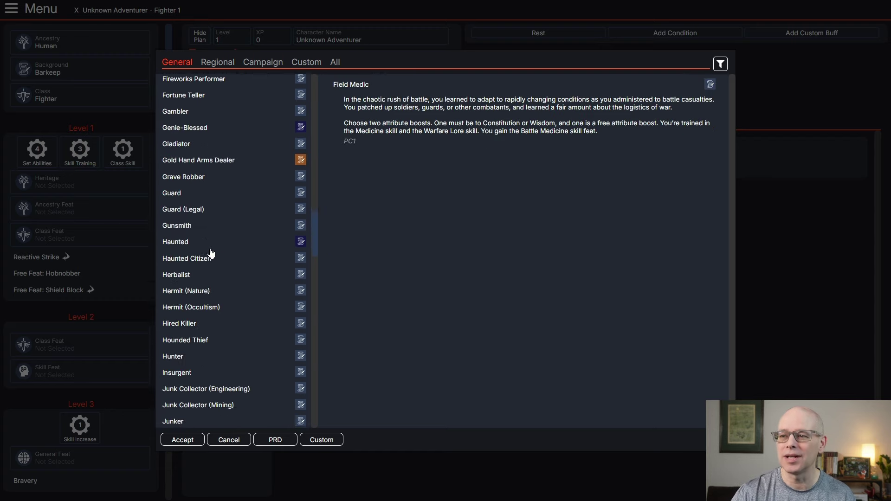
pyautogui.scroll(-10, 228, 256)
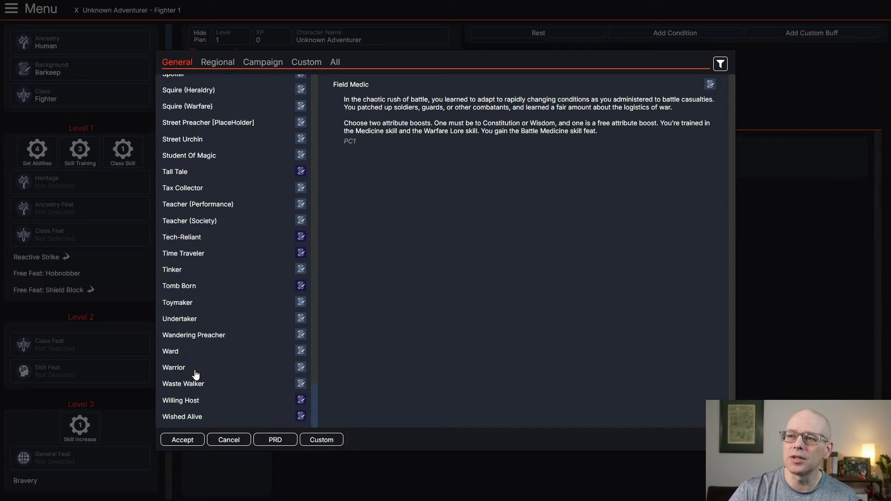
pyautogui.scroll(4, 203, 369)
pyautogui.scroll(15, 203, 369)
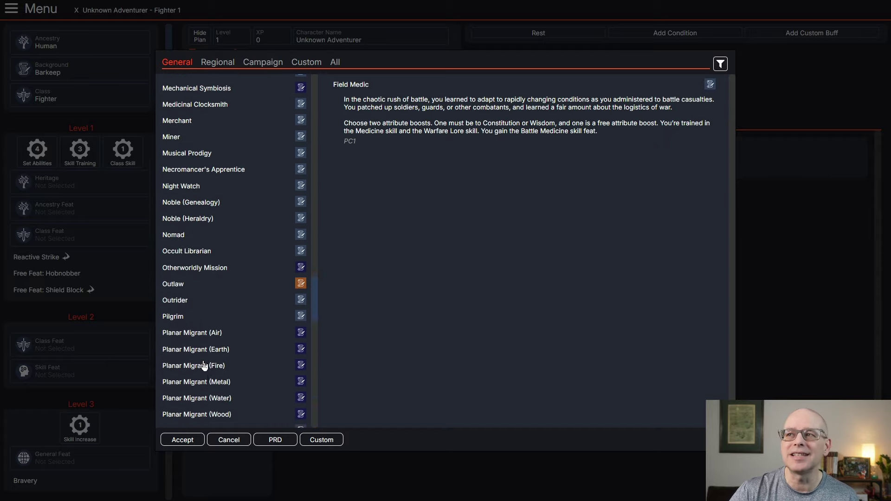
pyautogui.scroll(1, 225, 360)
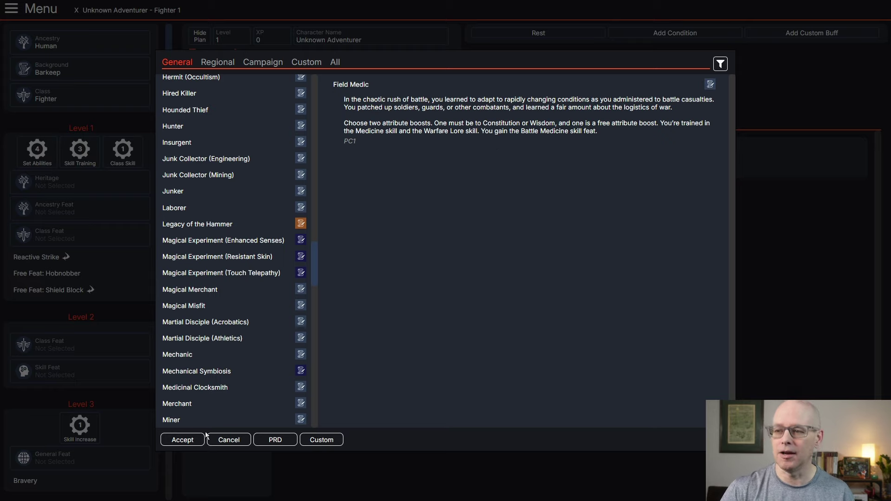
pyautogui.click(183, 441)
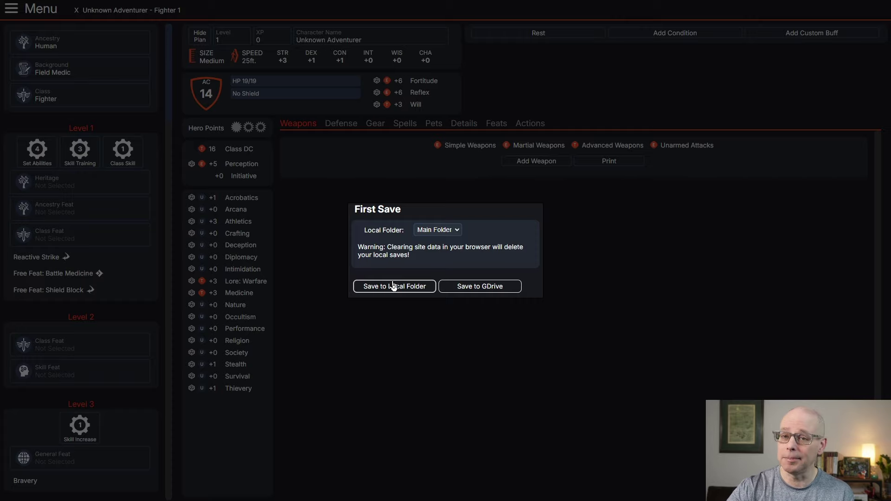
pyautogui.click(477, 287)
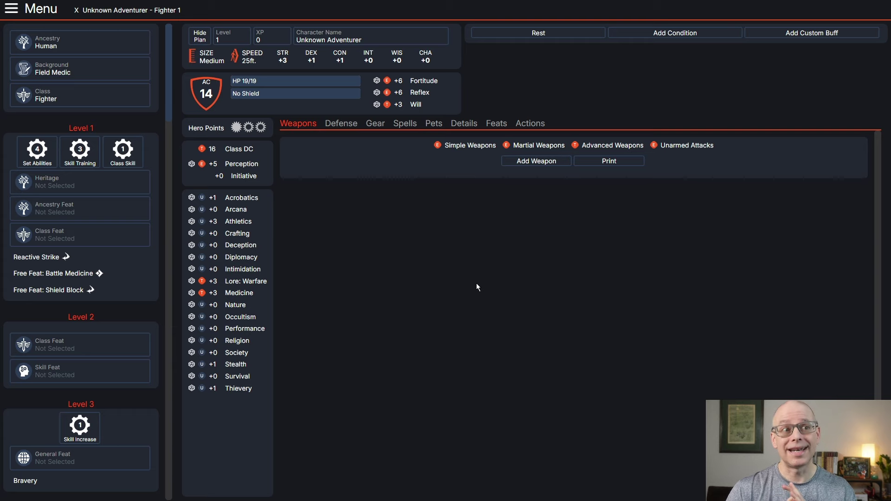
# - Change the character's class to Cleric, looking through the core and full class lists
pyautogui.click(69, 101)
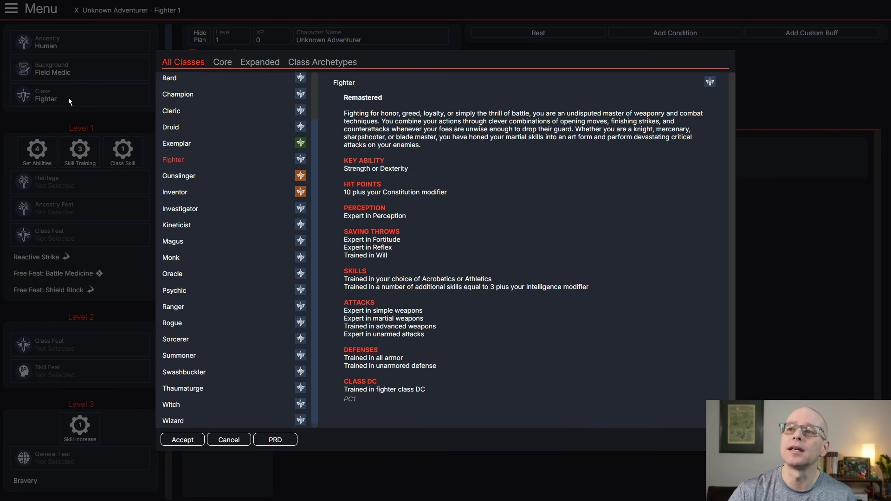
pyautogui.click(175, 116)
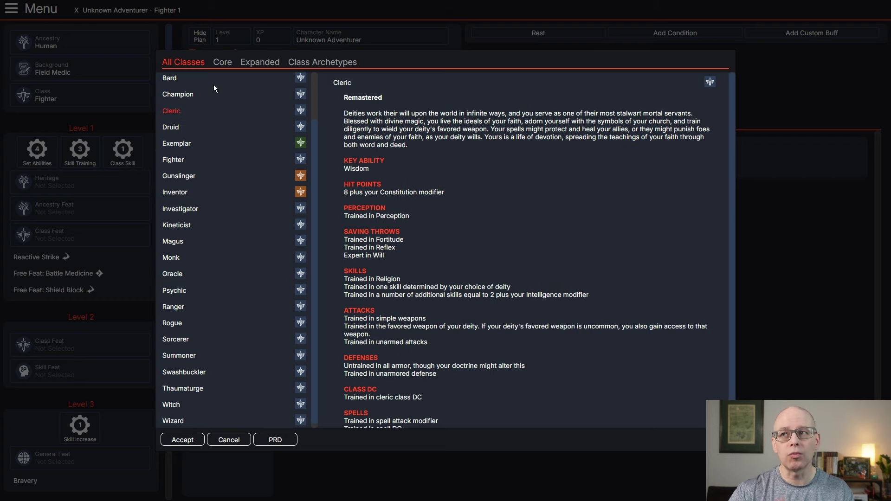
pyautogui.click(223, 64)
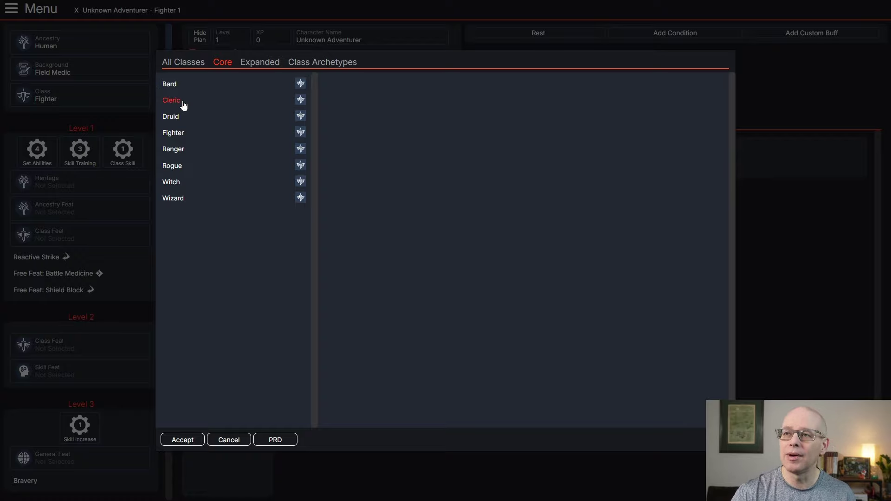
pyautogui.click(182, 67)
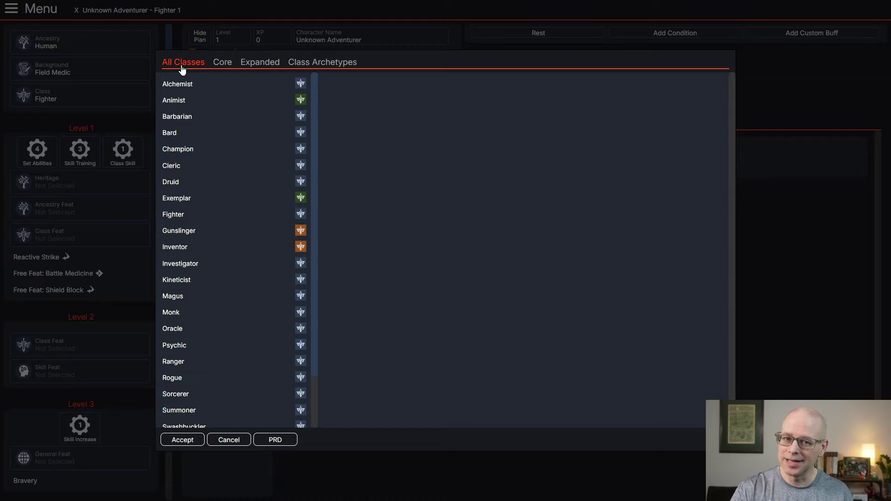
pyautogui.click(179, 166)
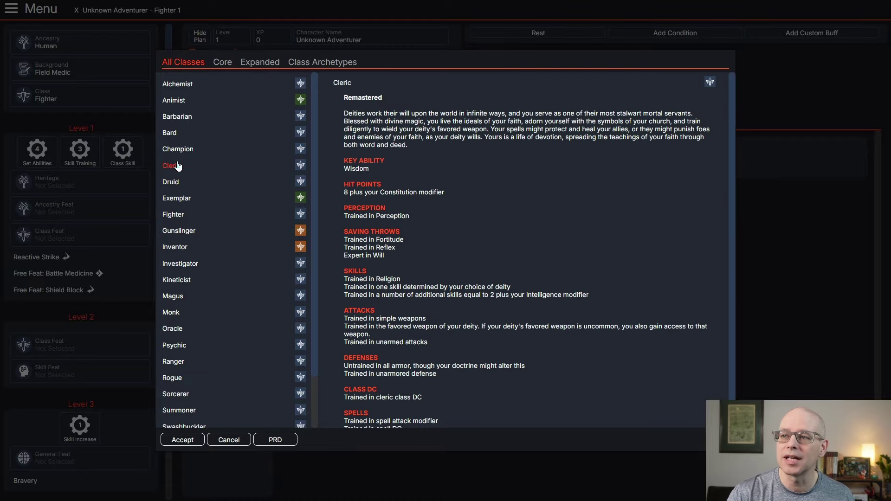
pyautogui.click(182, 440)
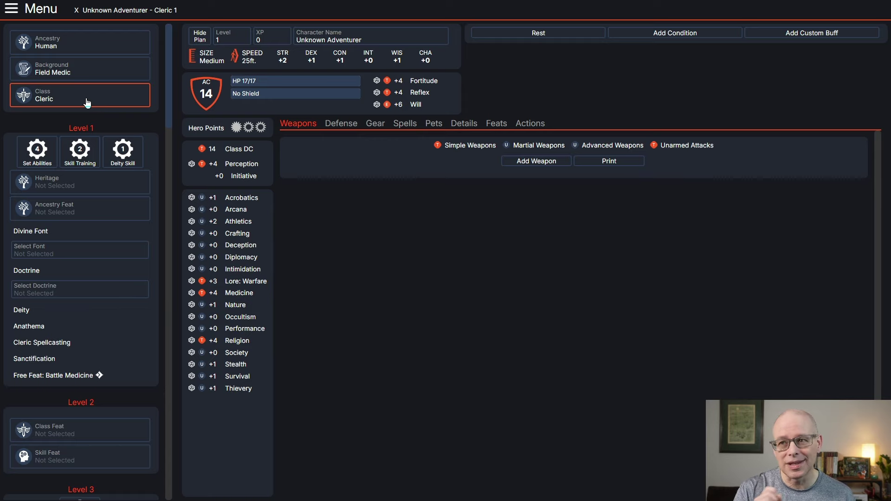
# - In the starting ability boosts, keep Strength as the first ancestry boost and set the second ancestry boost to Constitution
pyautogui.click(42, 158)
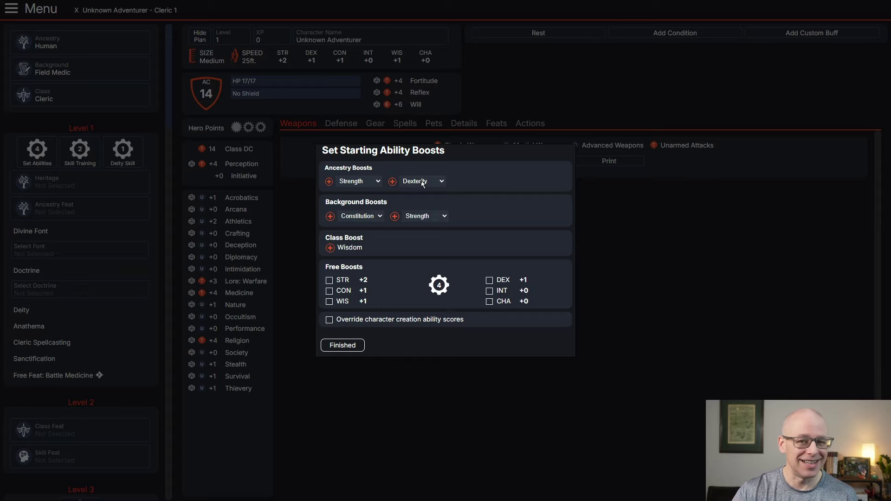
pyautogui.click(376, 183)
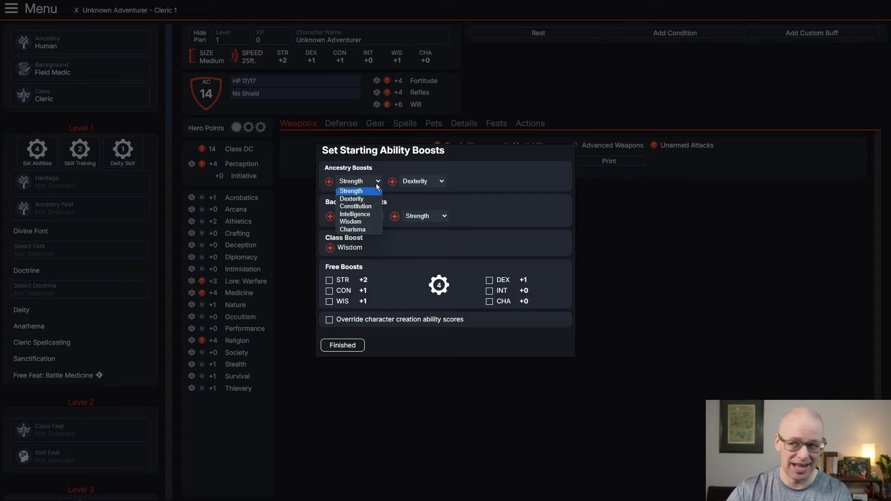
pyautogui.click(376, 183)
pyautogui.click(442, 181)
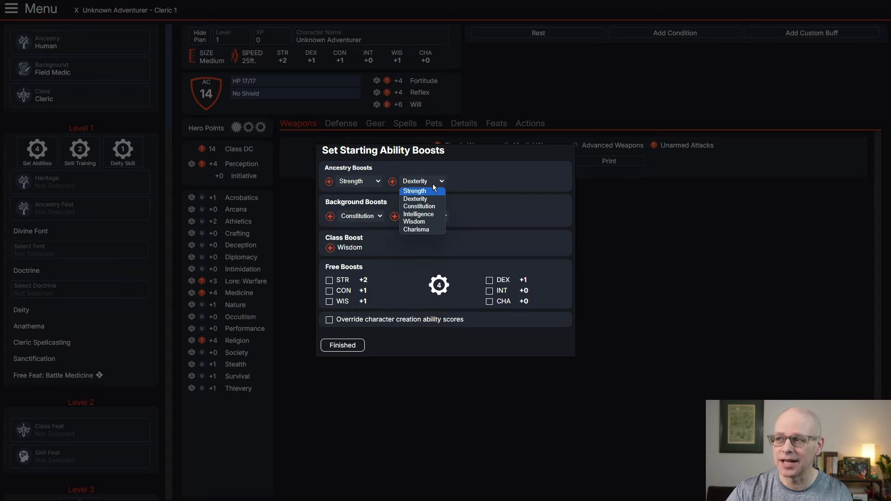
pyautogui.click(430, 191)
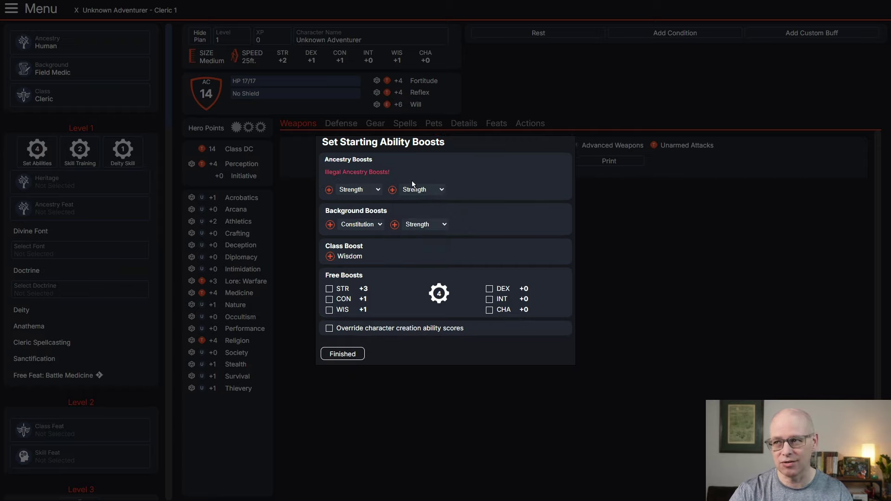
pyautogui.click(440, 190)
pyautogui.click(431, 217)
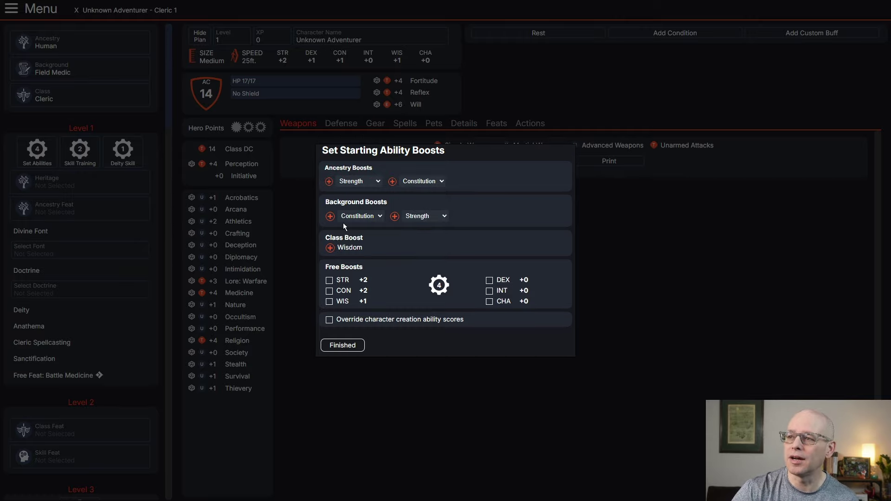
# - Review the background boost options, keeping Constitution as the first boost and Strength as the second
pyautogui.click(380, 215)
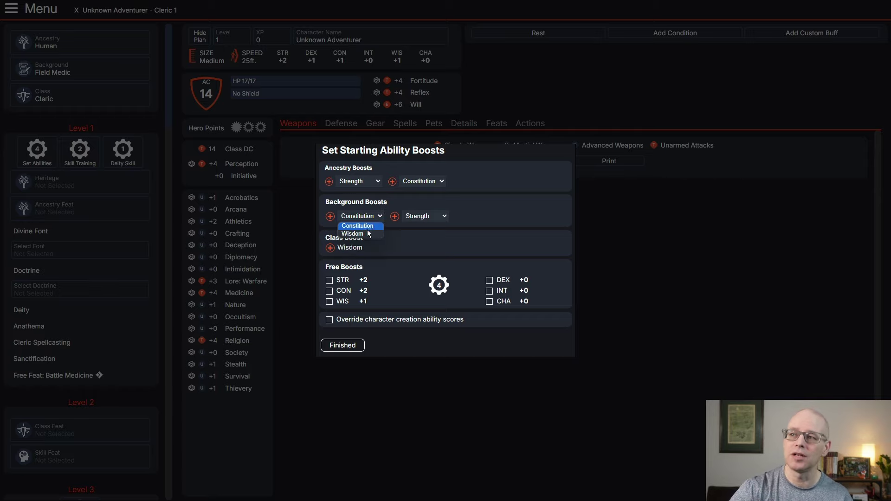
pyautogui.click(441, 216)
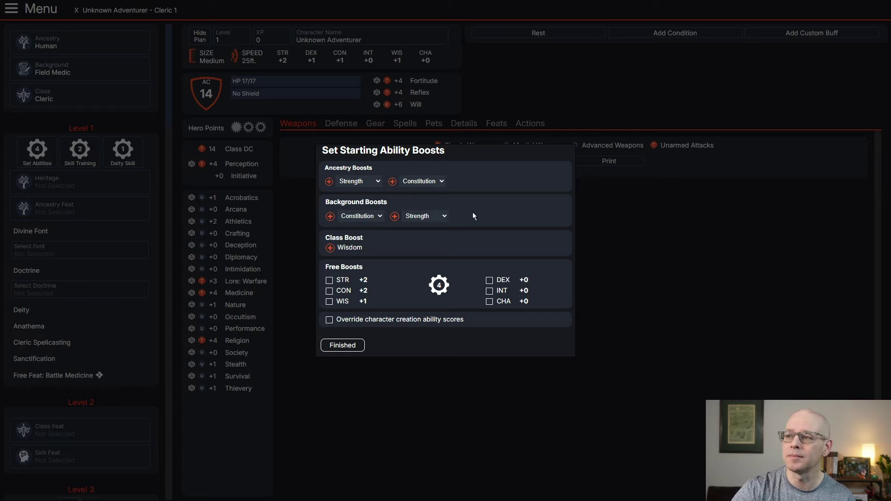
pyautogui.click(444, 216)
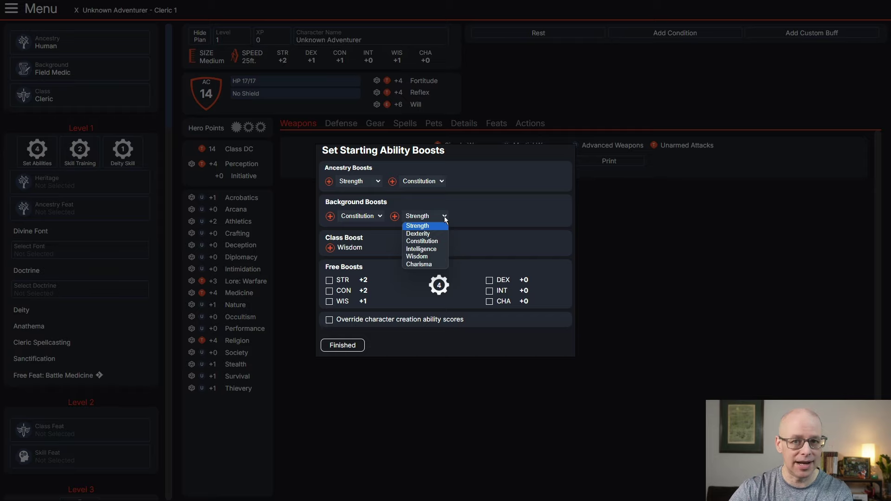
pyautogui.click(426, 226)
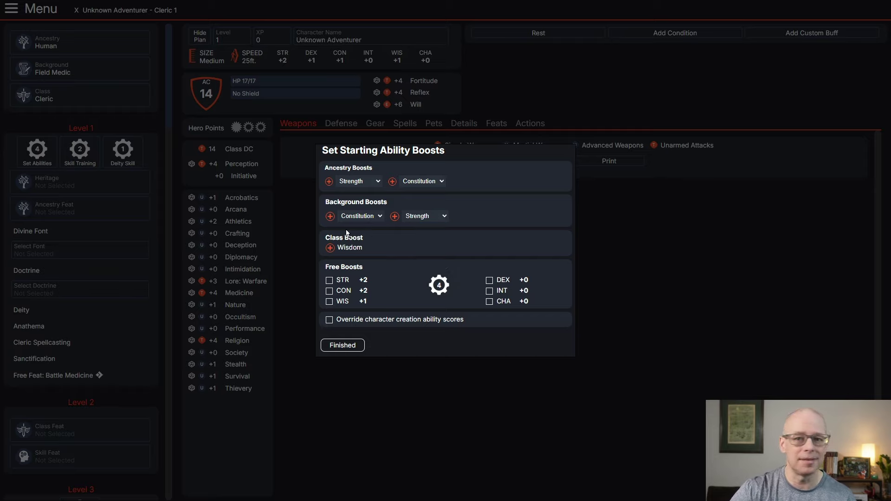
# - Assign the four free boosts to Strength, Constitution, Dexterity and Charisma, and finish the starting ability boosts
pyautogui.click(329, 280)
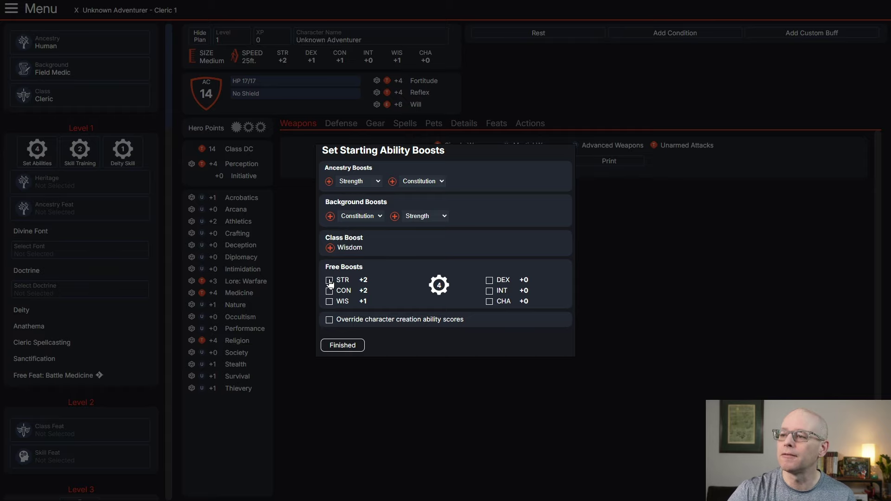
pyautogui.click(330, 291)
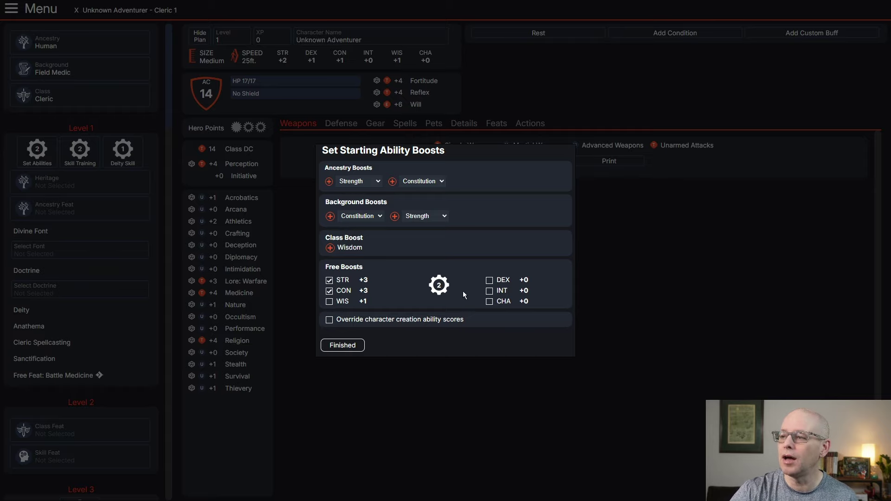
pyautogui.click(490, 281)
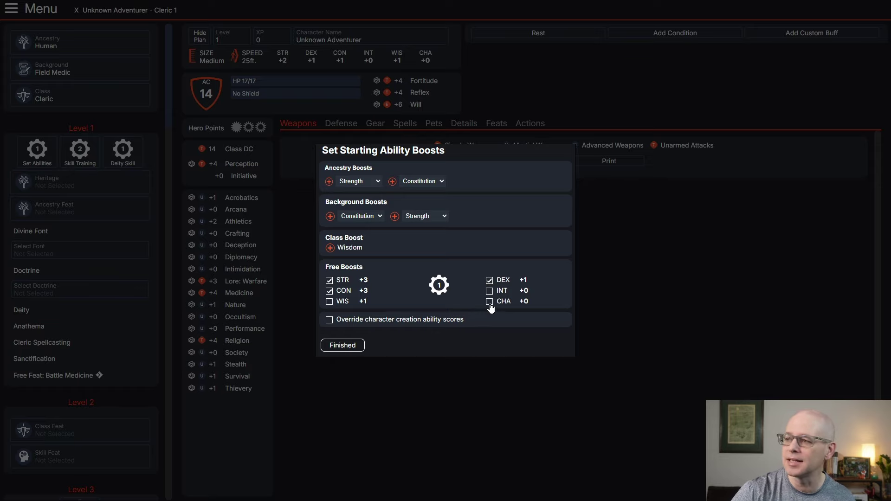
pyautogui.click(489, 303)
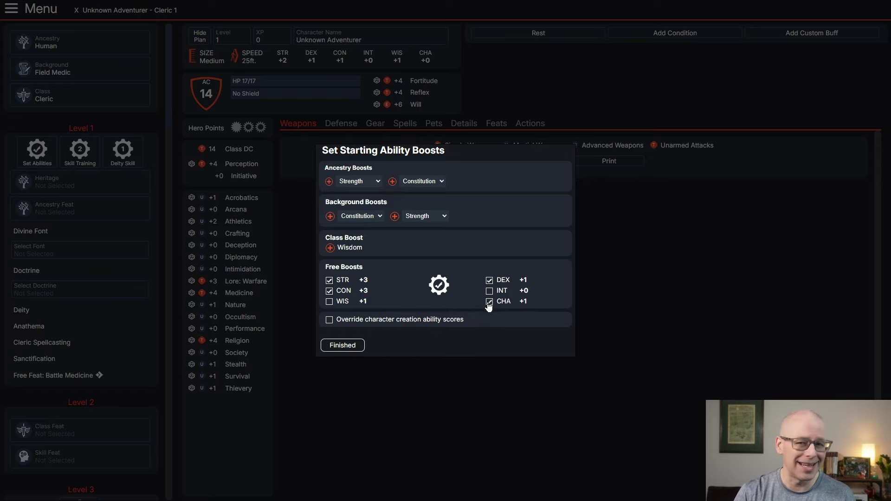
pyautogui.click(347, 345)
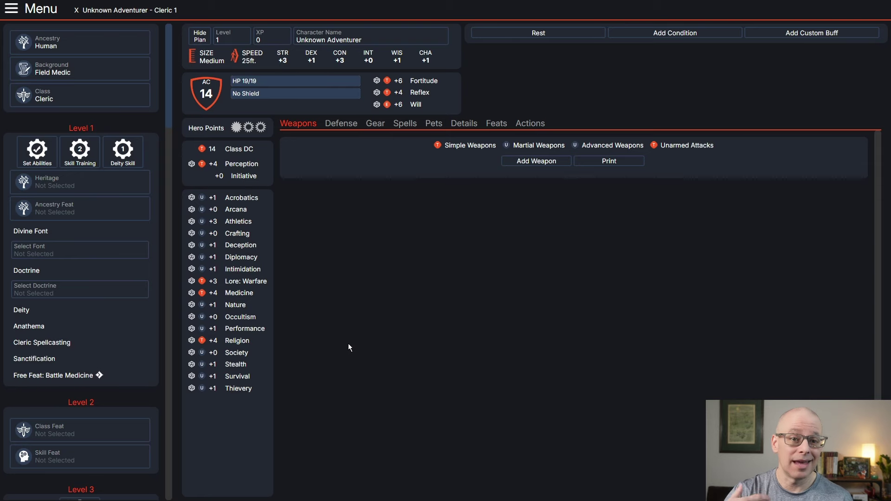
# - Train the character in Athletics and Diplomacy with the two skill selections, dropping Intimidation from the picks
pyautogui.click(76, 147)
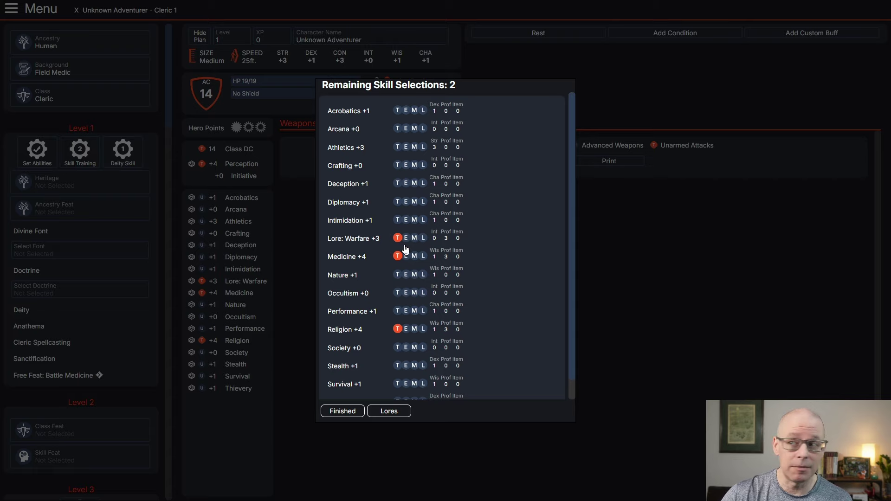
pyautogui.click(398, 220)
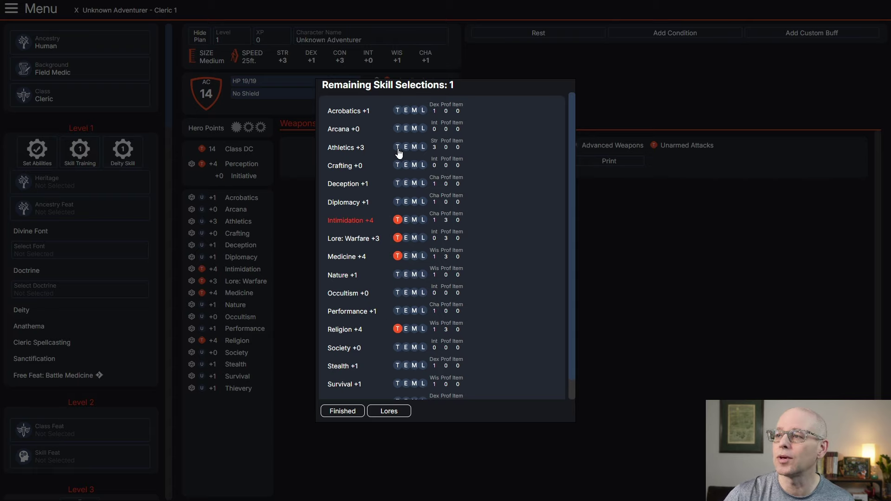
pyautogui.click(398, 146)
pyautogui.click(398, 220)
pyautogui.click(398, 202)
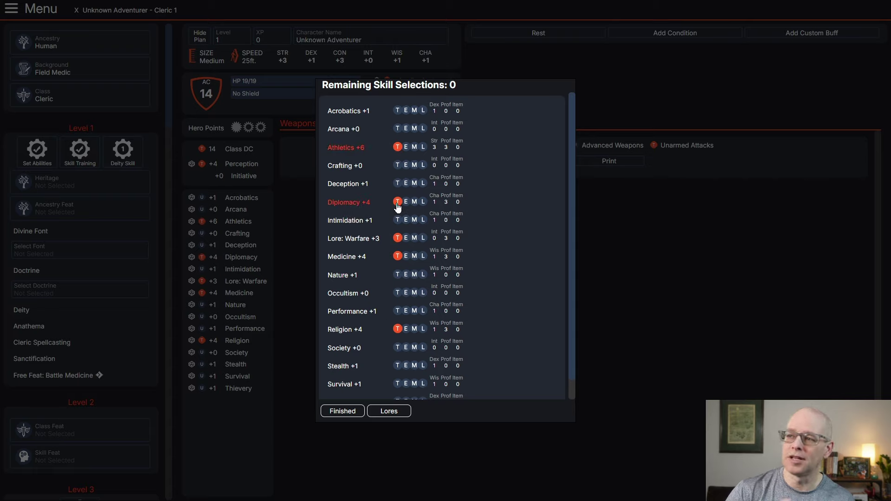
pyautogui.click(346, 411)
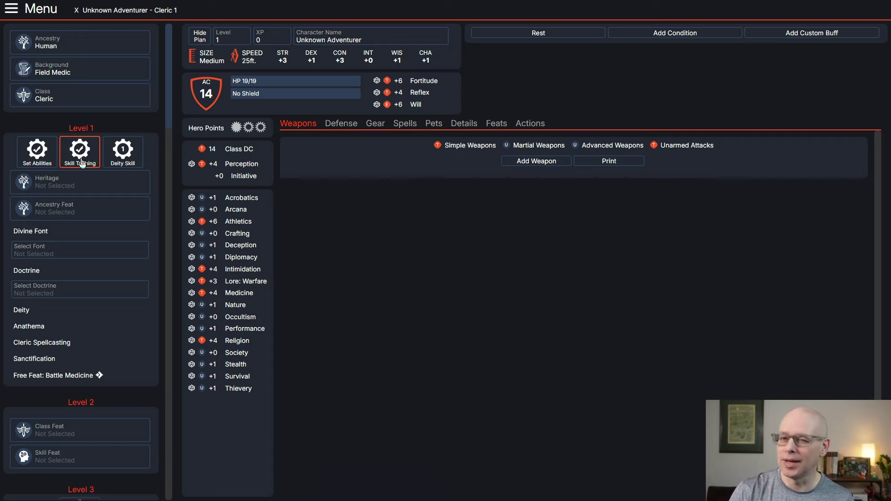
# - Choose Intimidation as the trained deity skill
pyautogui.click(116, 165)
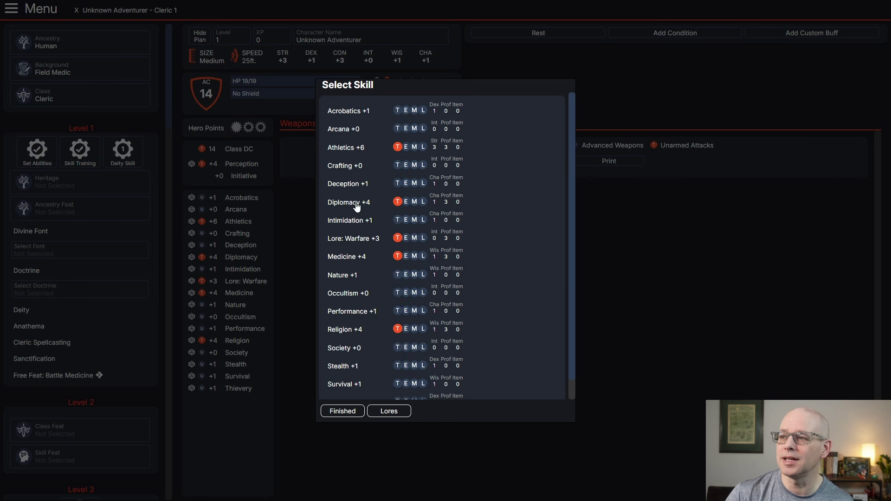
pyautogui.click(397, 221)
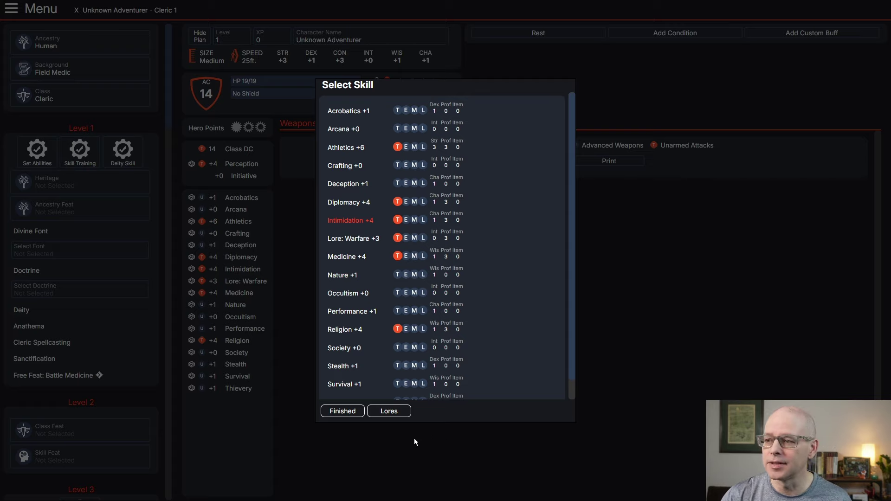
pyautogui.click(343, 412)
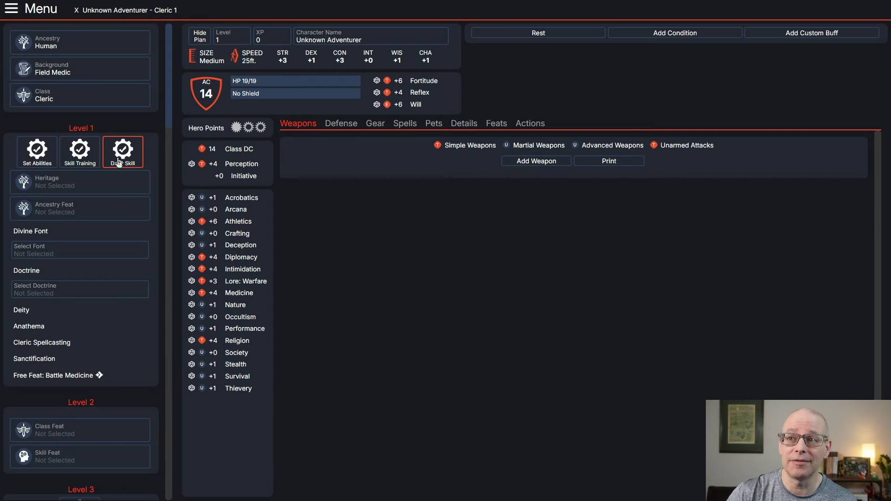
# - Set the heritage to Versatile Heritage and choose Armor Proficiency as its general feat
pyautogui.click(78, 184)
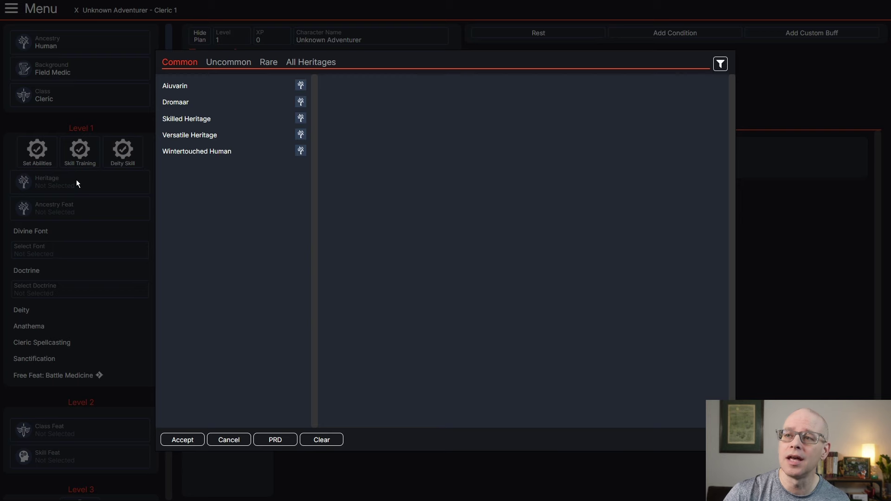
pyautogui.click(176, 141)
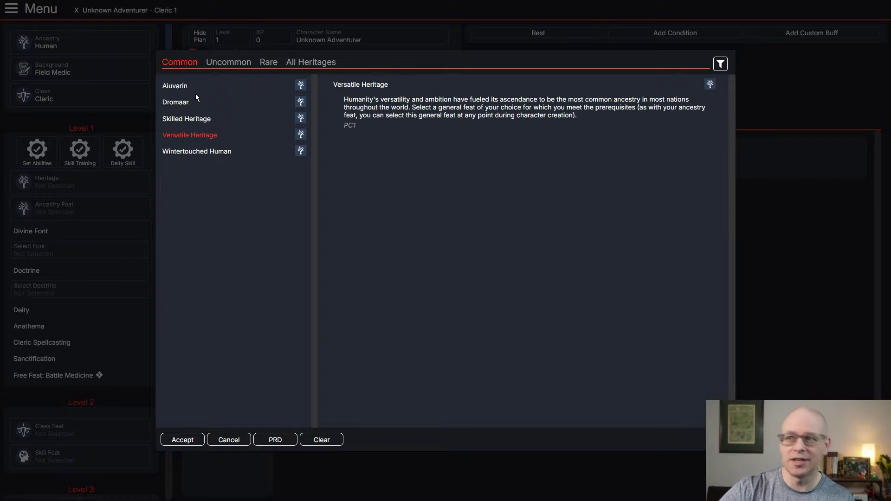
pyautogui.click(186, 441)
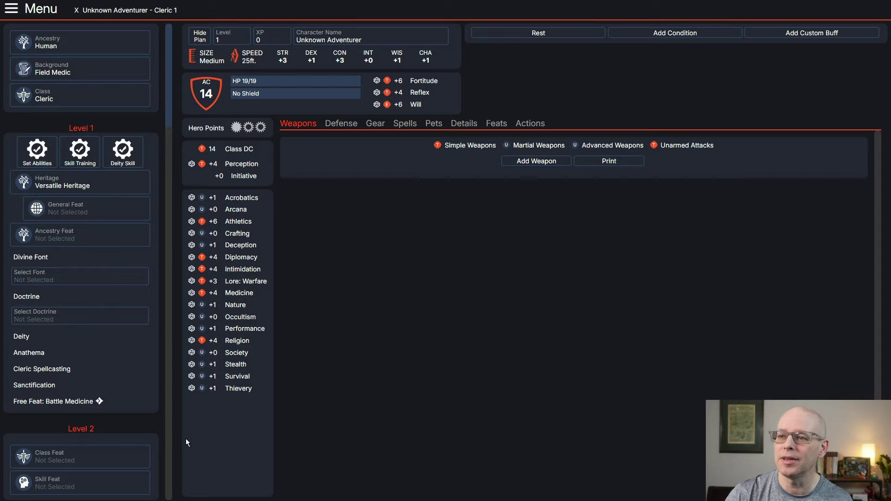
pyautogui.click(71, 207)
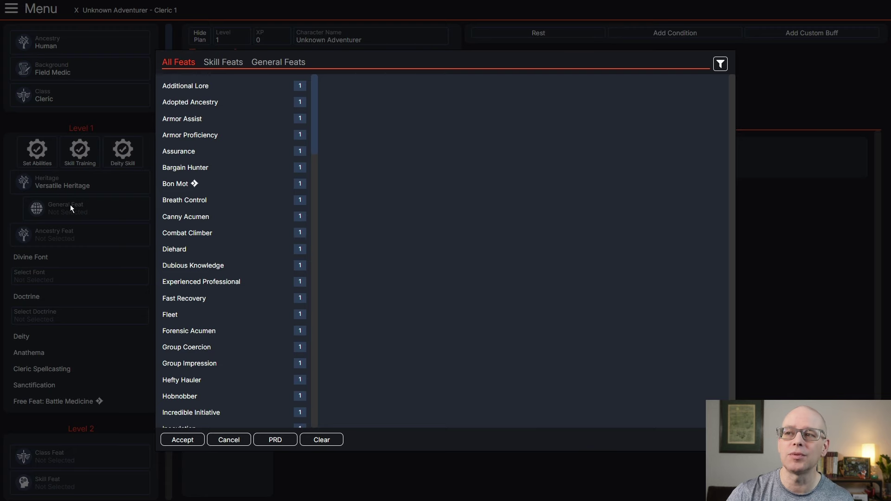
pyautogui.click(190, 135)
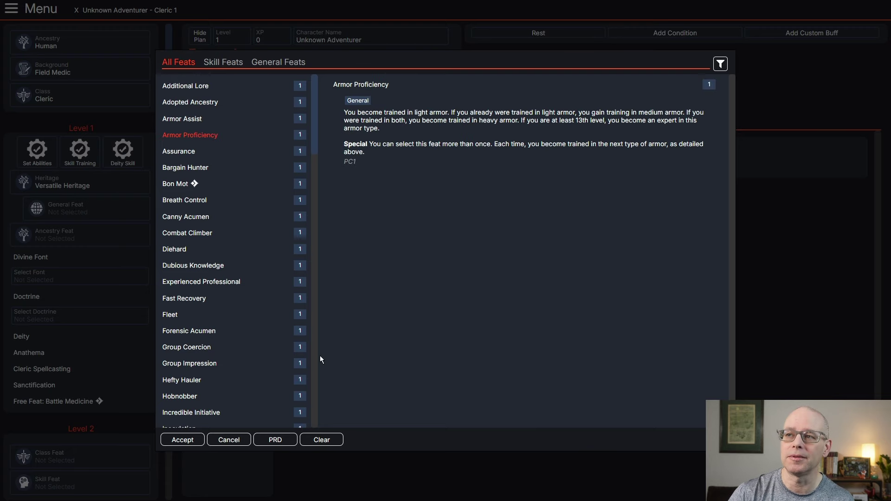
pyautogui.click(182, 440)
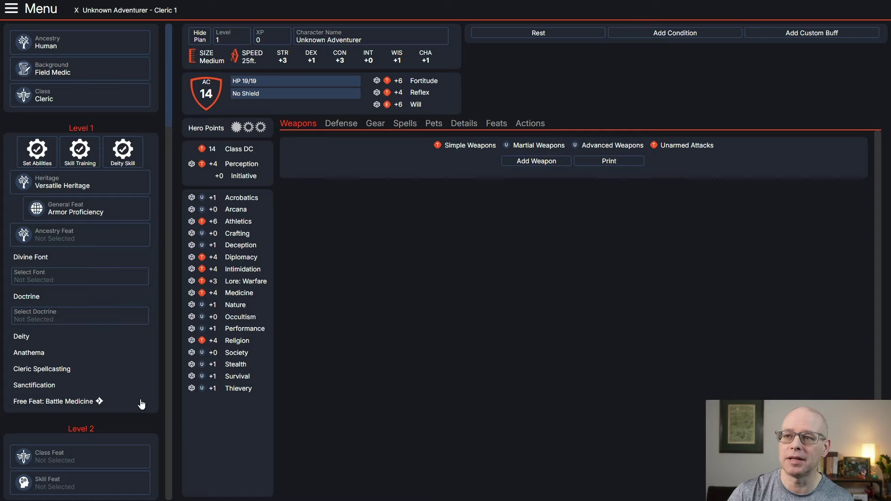
# - Choose Natural Ambition as the level 1 ancestry feat and Reach Spell as the class feat it grants
pyautogui.click(52, 238)
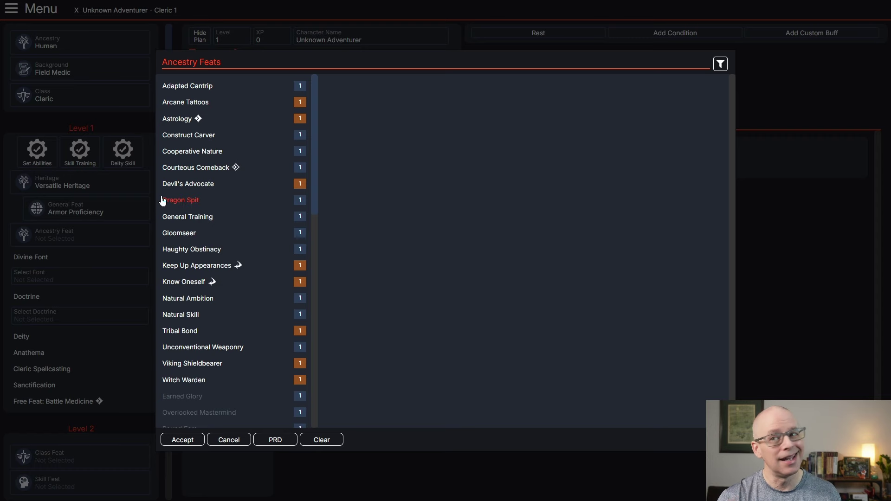
pyautogui.click(188, 305)
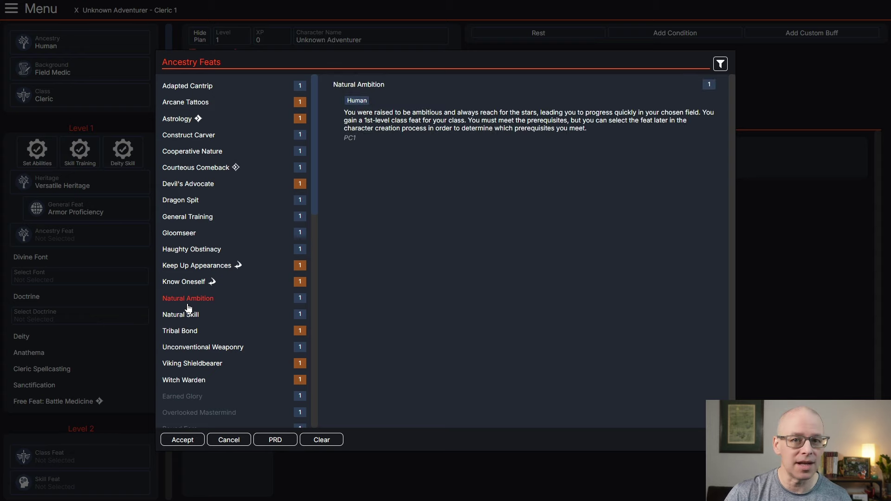
pyautogui.click(185, 440)
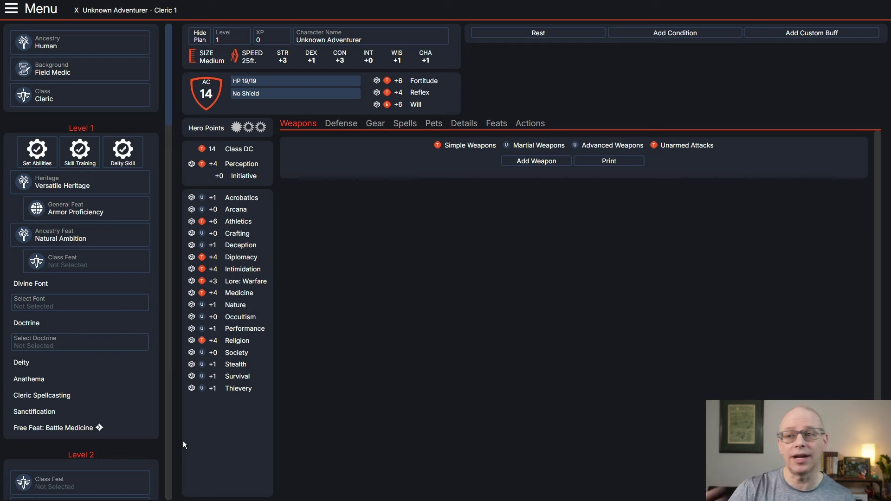
pyautogui.click(99, 261)
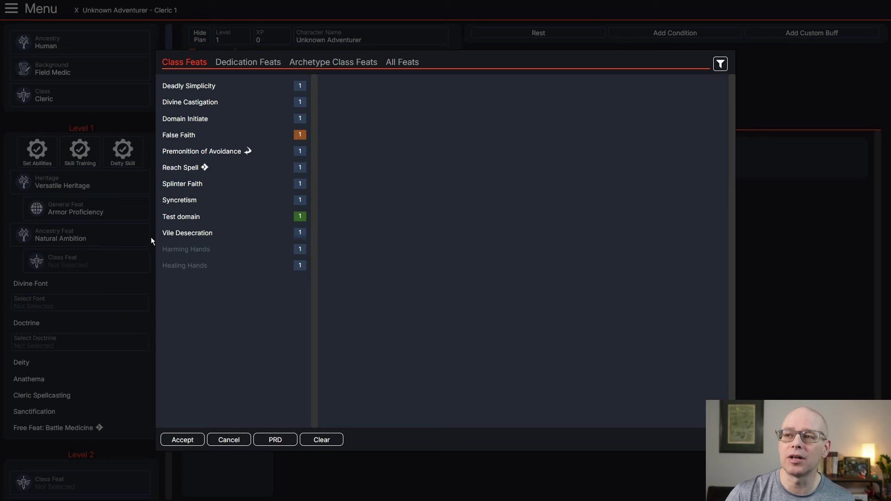
pyautogui.click(178, 172)
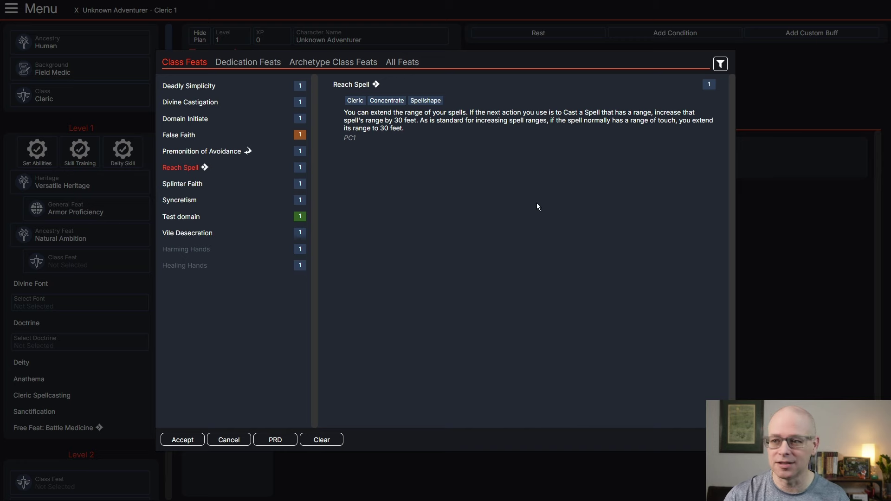
pyautogui.click(192, 441)
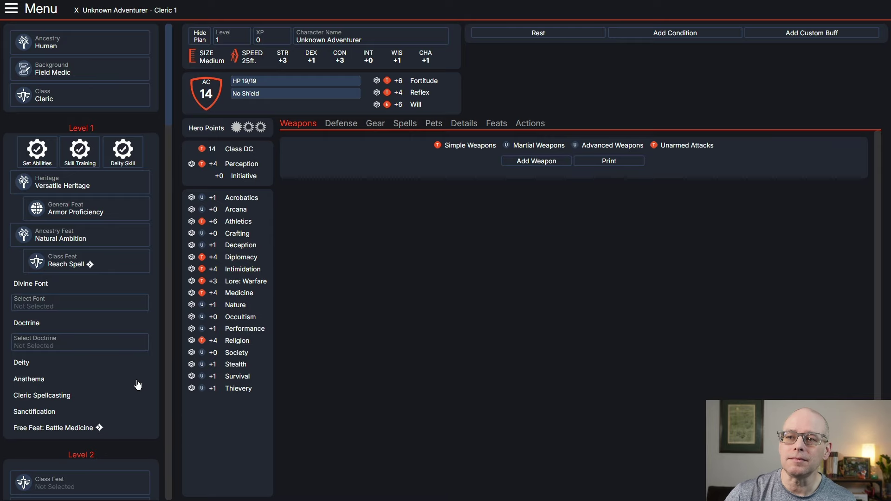
# - Set the cleric's divine font to Healing Font and the doctrine to Warpriest
pyautogui.click(63, 305)
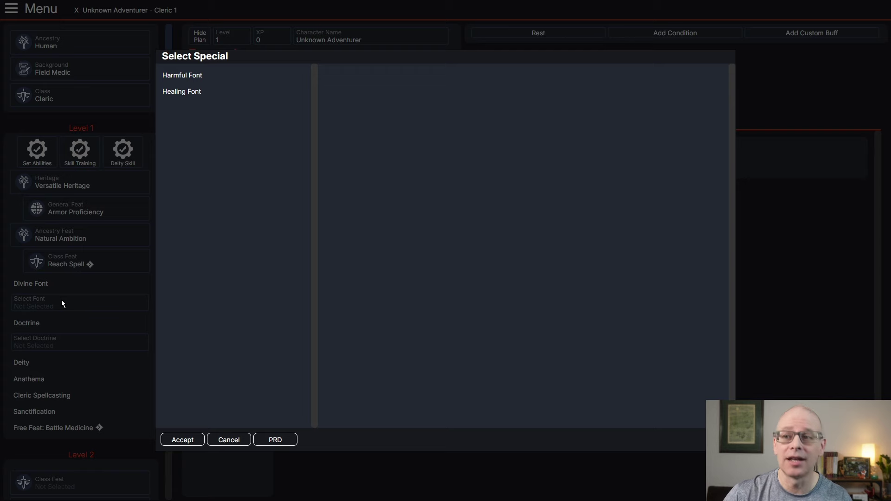
pyautogui.click(179, 97)
pyautogui.click(183, 439)
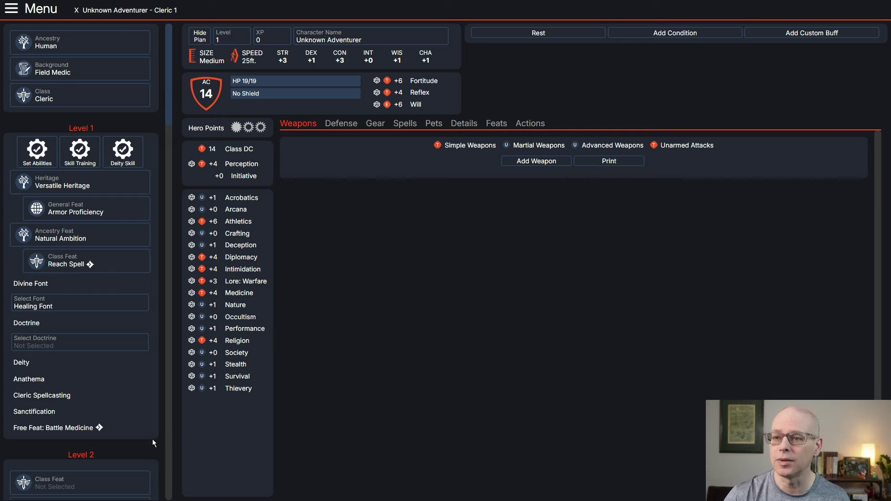
pyautogui.click(63, 343)
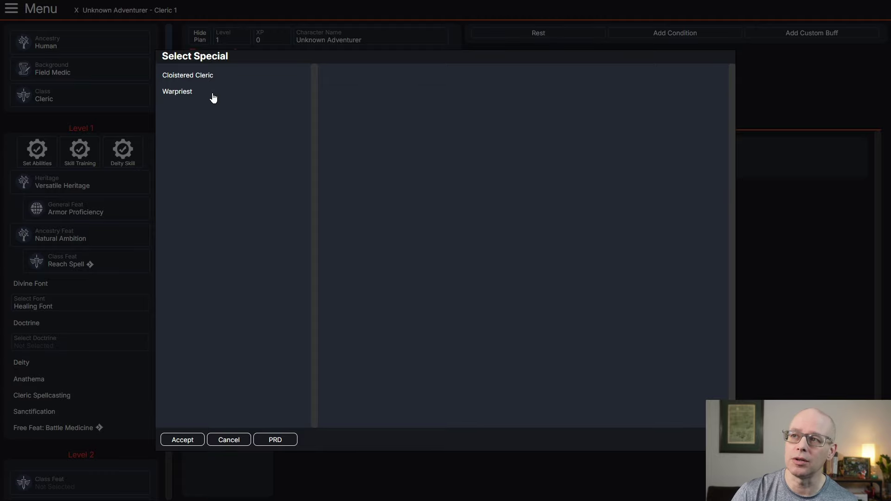
pyautogui.click(184, 95)
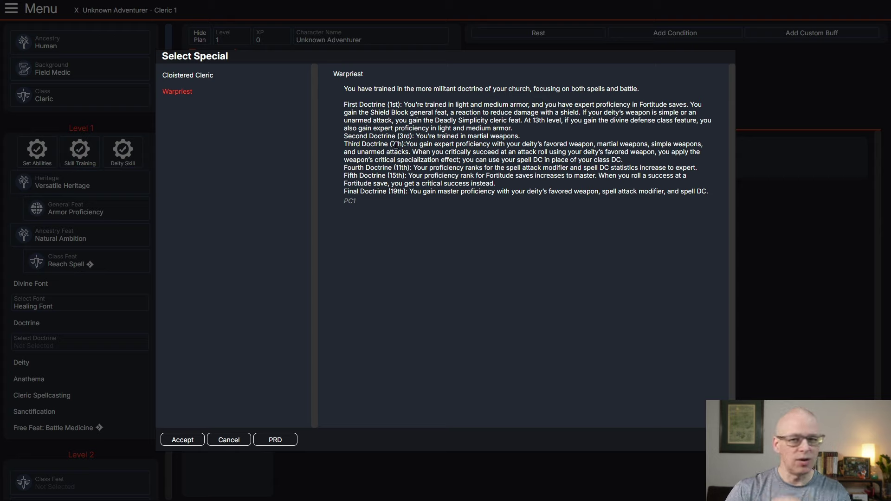
pyautogui.click(183, 439)
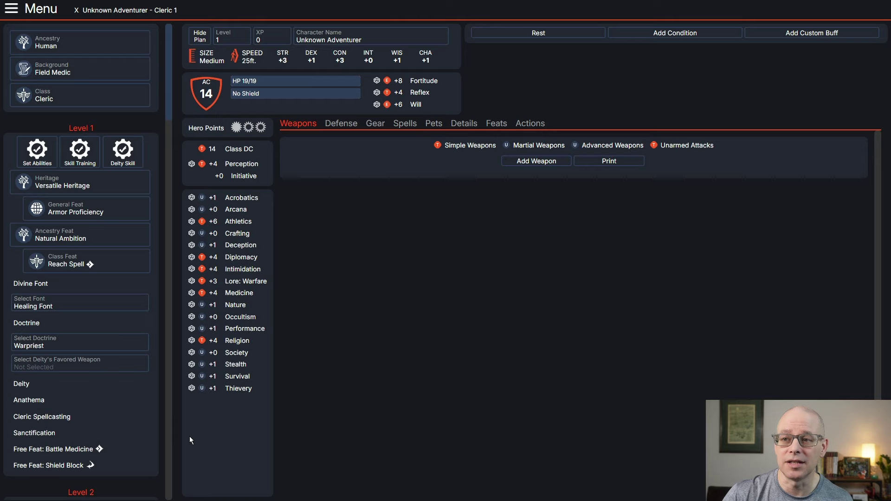
# - Set the deity's favored weapon to Longsword under the Warpriest doctrine
pyautogui.click(77, 369)
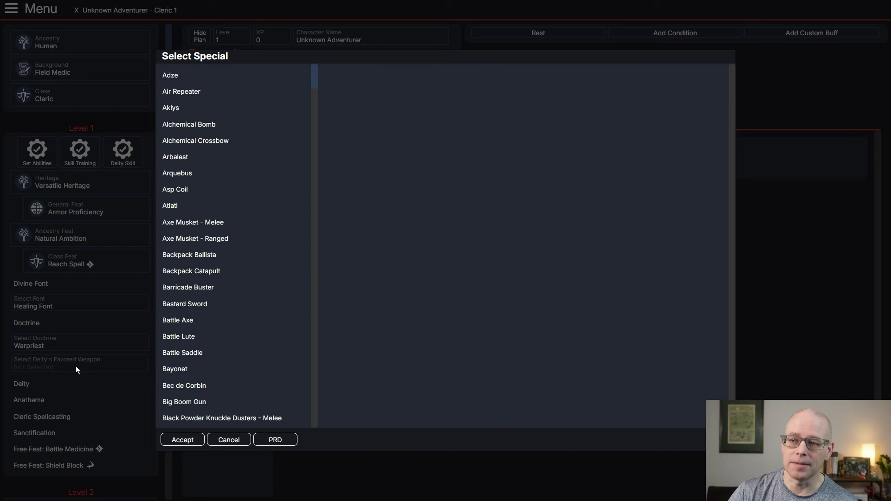
pyautogui.scroll(-12, 216, 268)
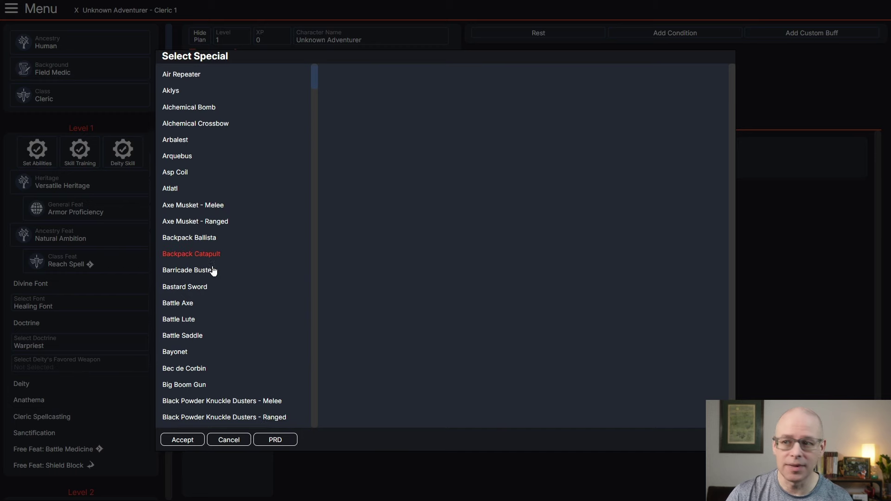
pyautogui.scroll(-20, 216, 268)
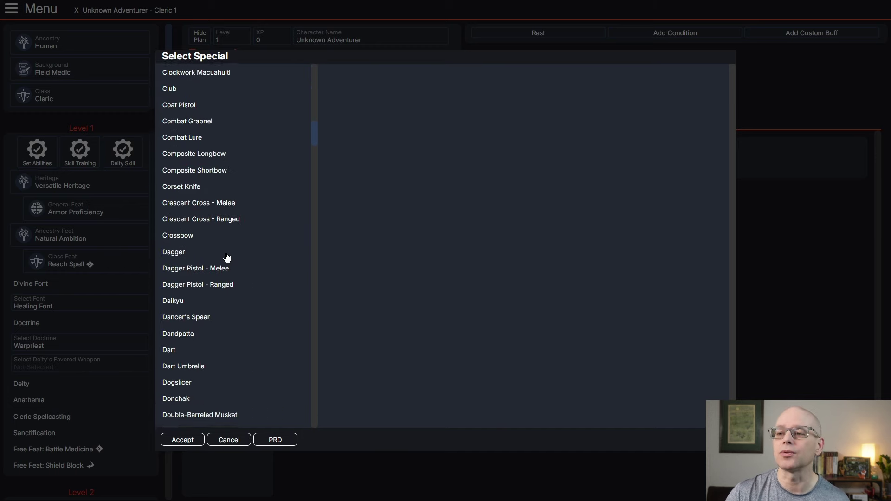
pyautogui.scroll(-20, 227, 258)
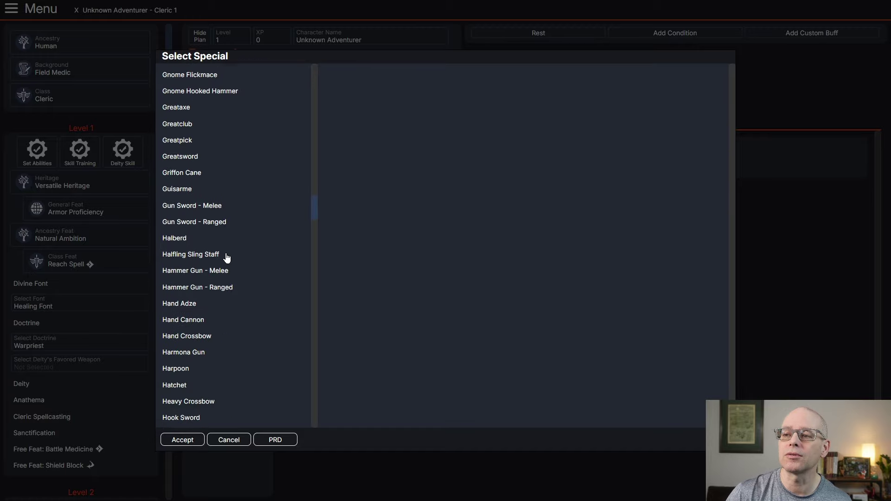
pyautogui.scroll(-8, 226, 258)
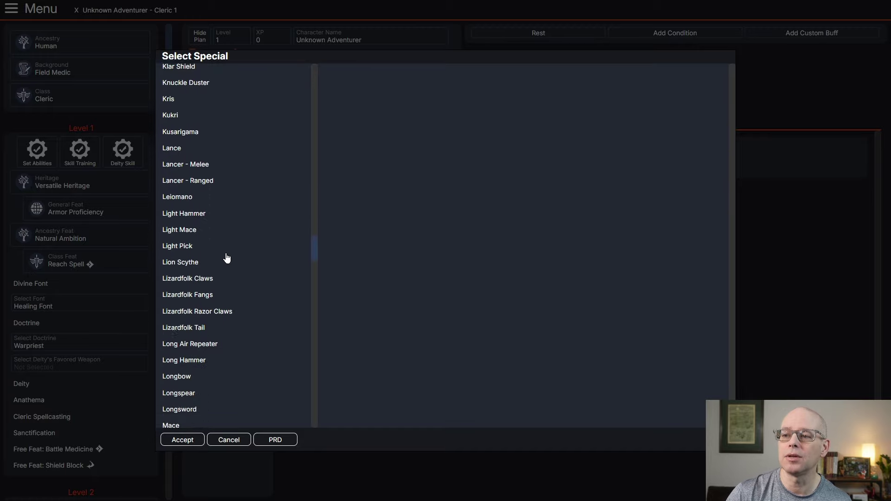
pyautogui.click(191, 289)
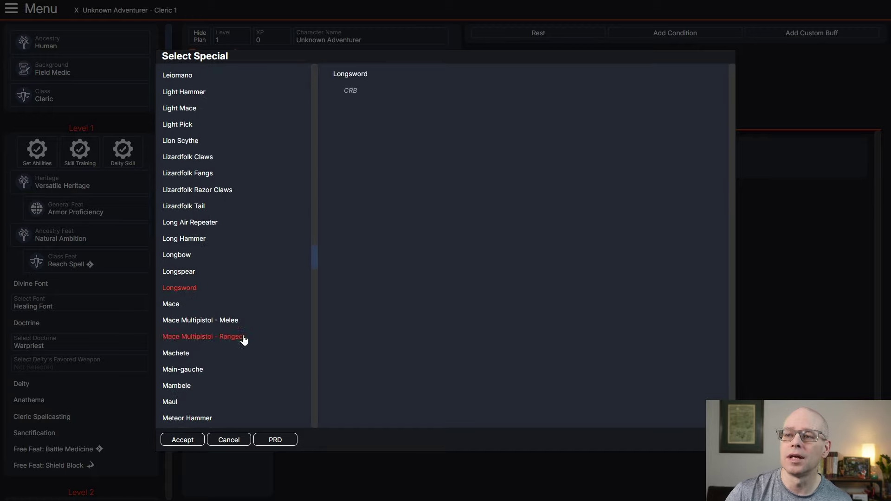
pyautogui.click(187, 442)
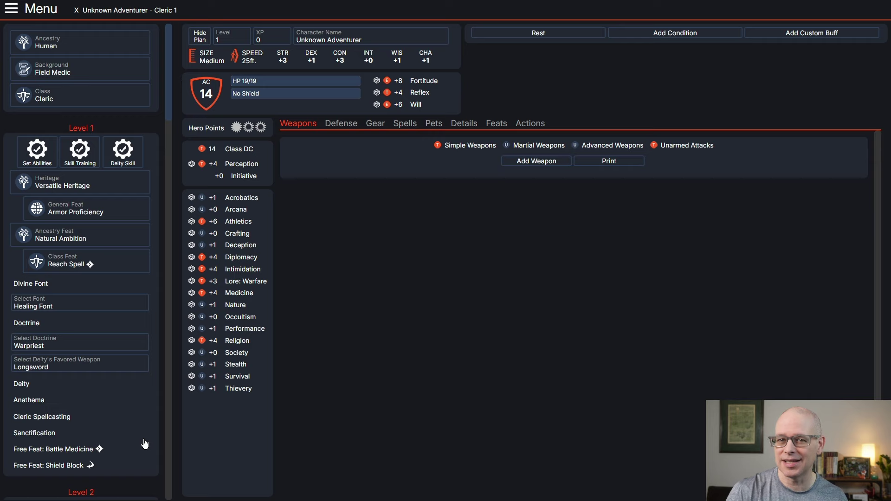
# - Set the character's deity to Iomedae in the character details
pyautogui.click(467, 128)
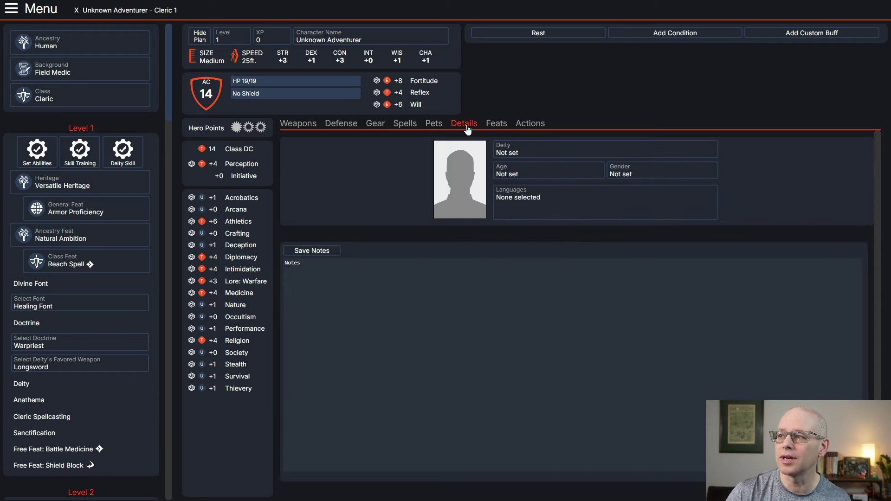
pyautogui.click(532, 156)
pyautogui.write('I')
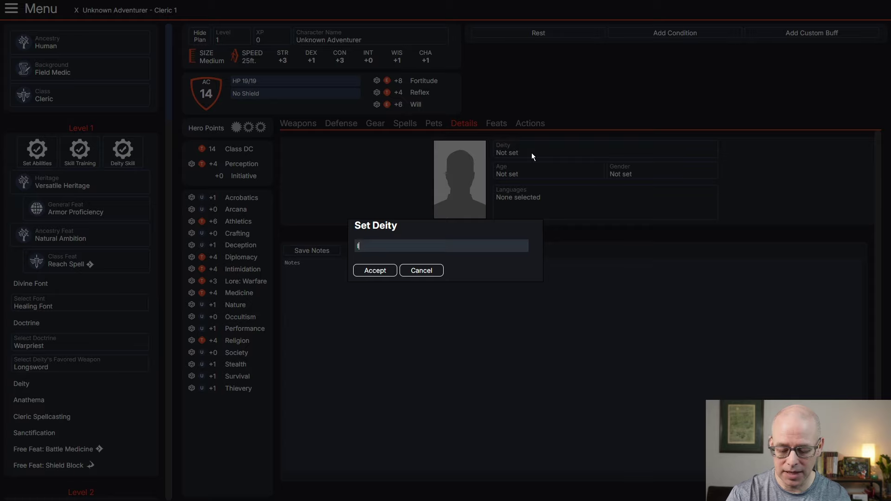
pyautogui.write('omedae')
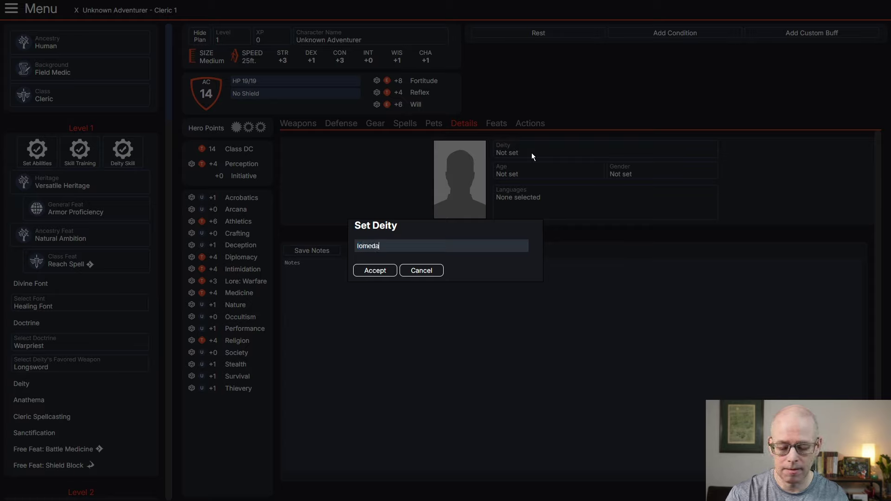
pyautogui.click(372, 271)
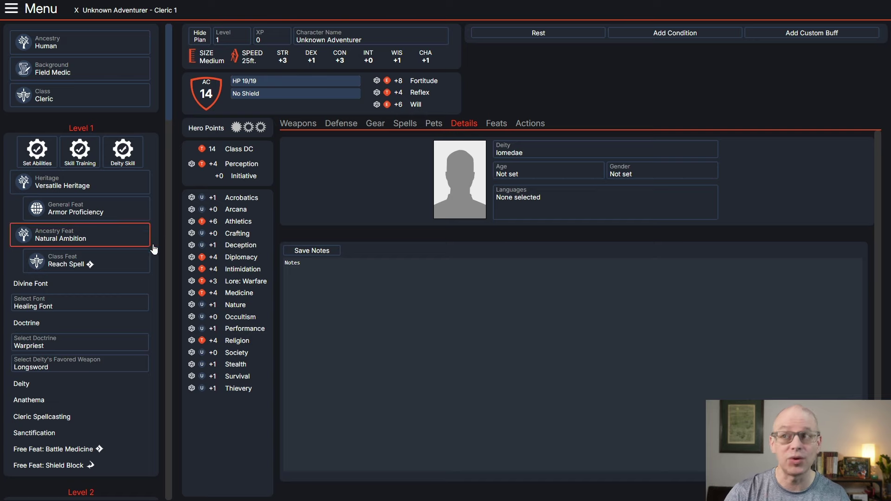
# - Buy a Dagger from the standard weapons and check the coins left in the character's gear
pyautogui.click(288, 126)
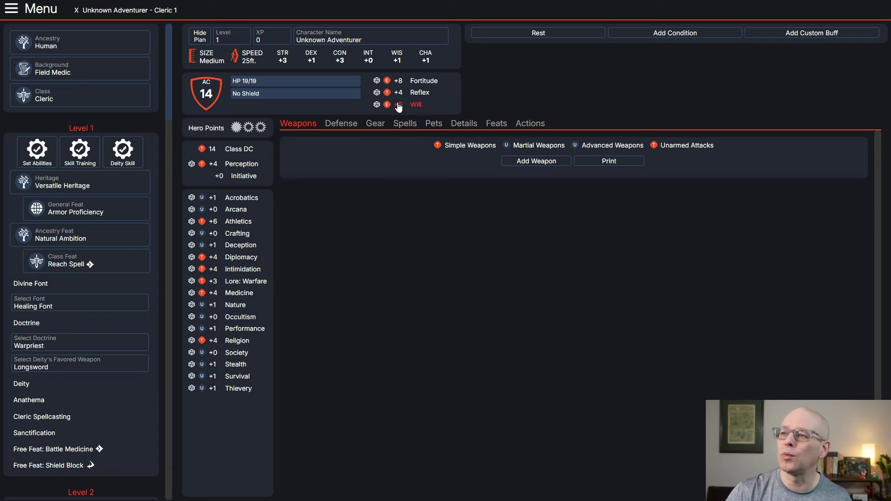
pyautogui.click(376, 127)
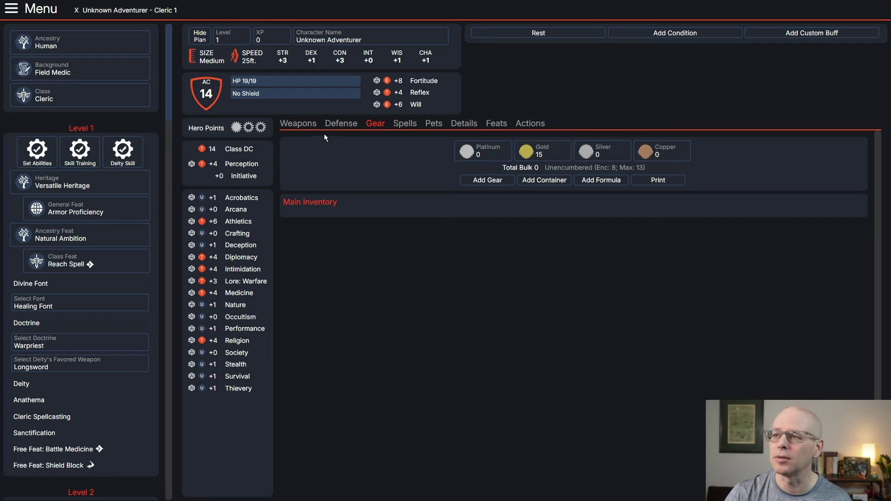
pyautogui.click(288, 126)
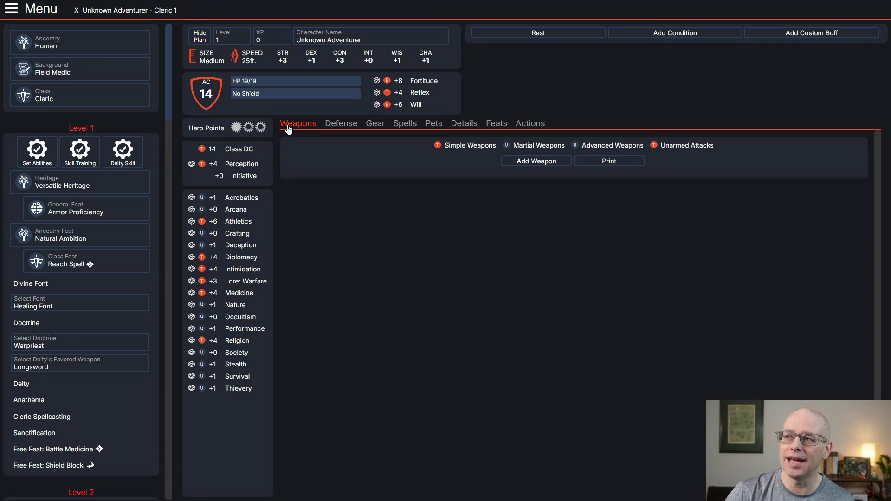
pyautogui.click(527, 163)
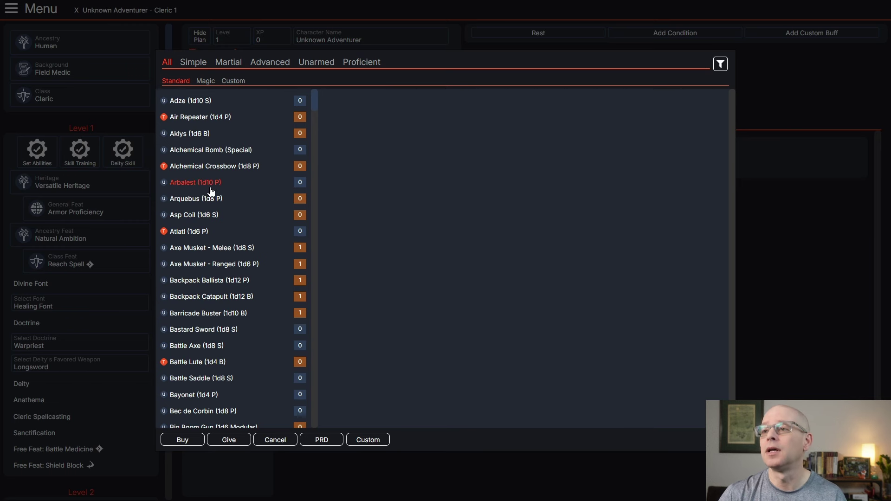
pyautogui.scroll(-3, 202, 285)
pyautogui.scroll(-9, 201, 288)
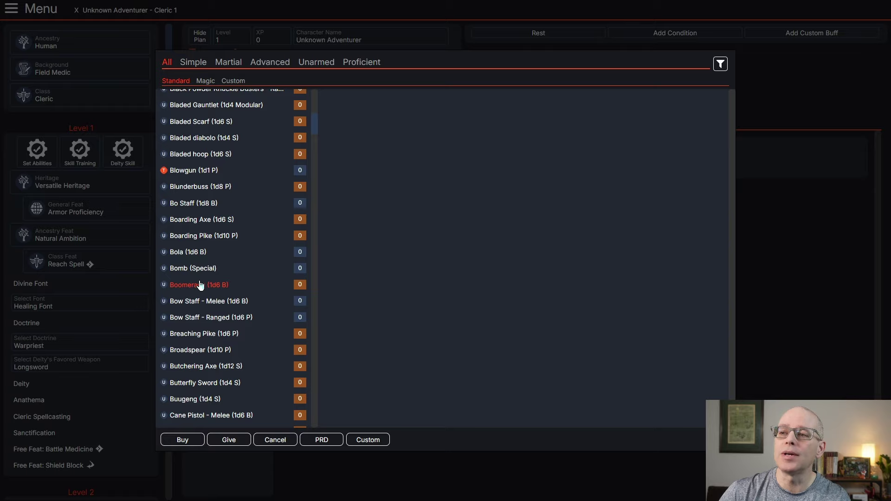
pyautogui.scroll(-7, 201, 285)
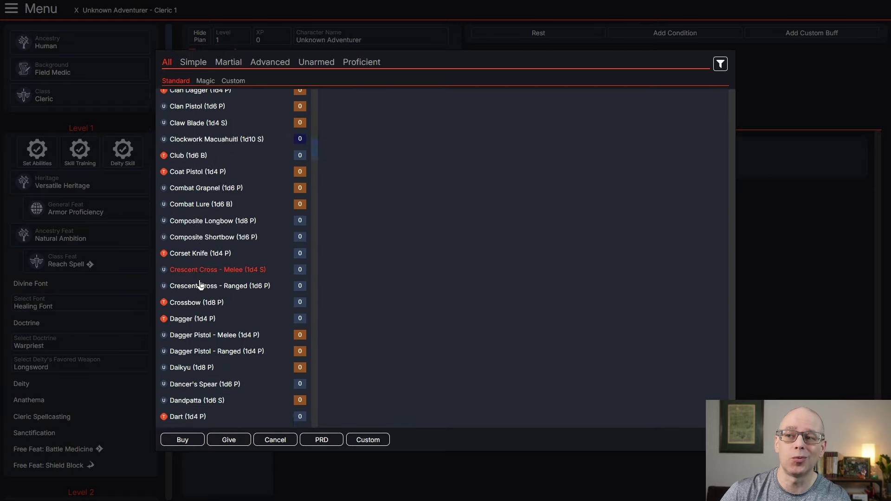
pyautogui.click(188, 186)
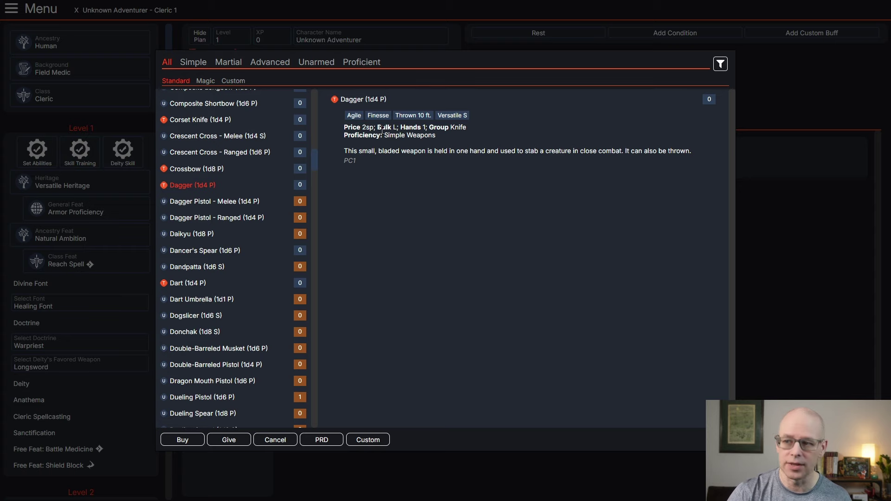
pyautogui.click(181, 441)
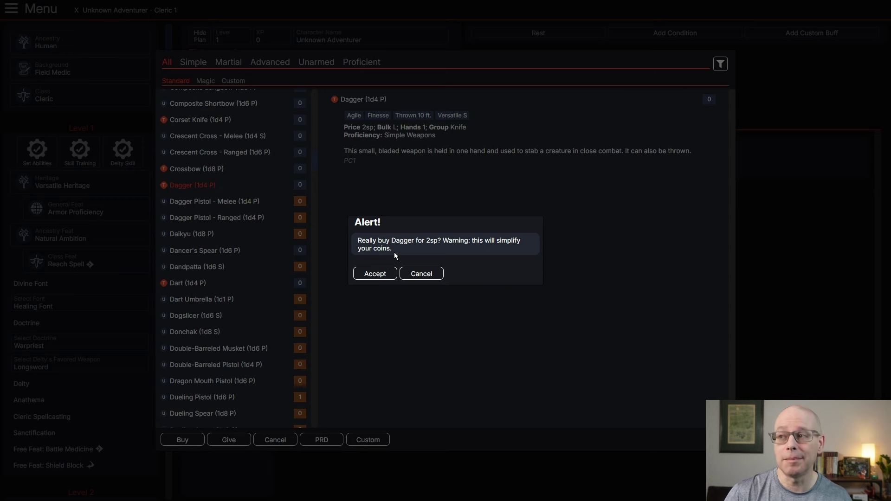
pyautogui.click(382, 275)
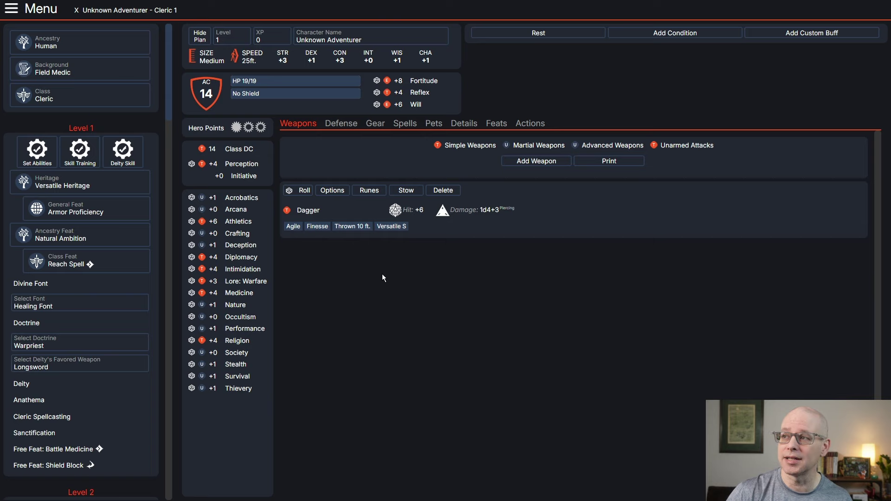
pyautogui.click(375, 125)
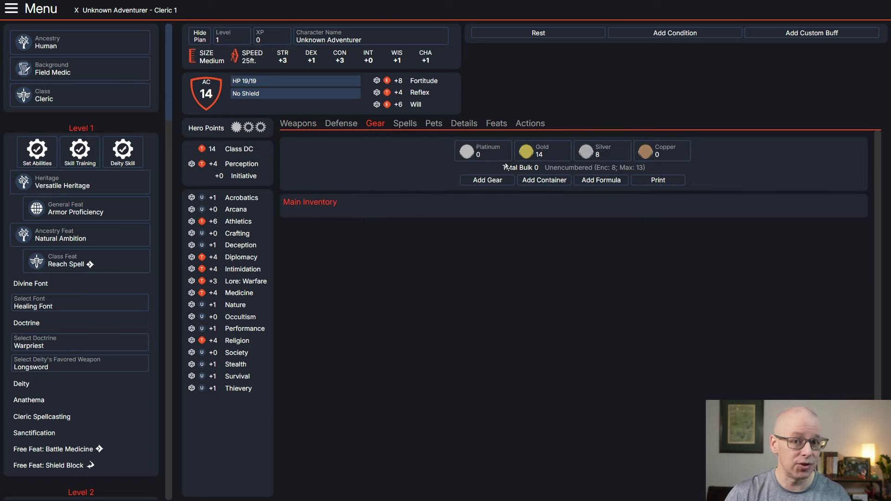
# - Buy a Longsword from the standard weapons and check the character's remaining coins and bulk
pyautogui.click(297, 125)
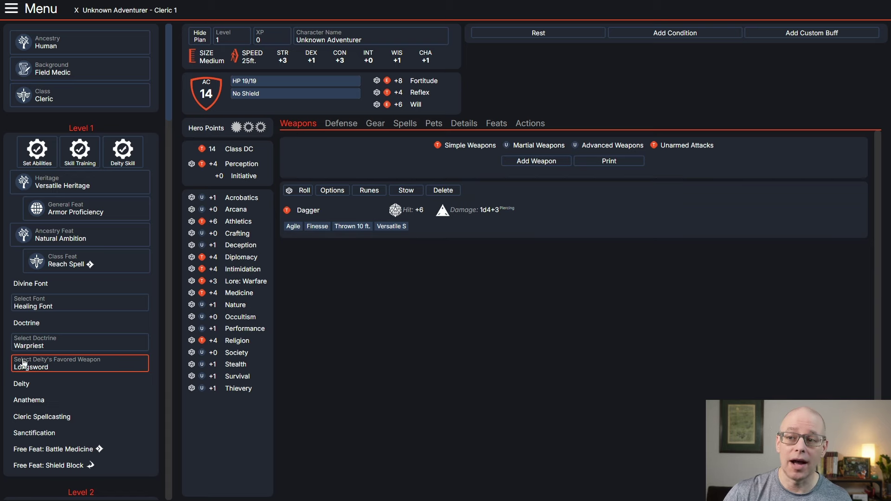
pyautogui.click(529, 163)
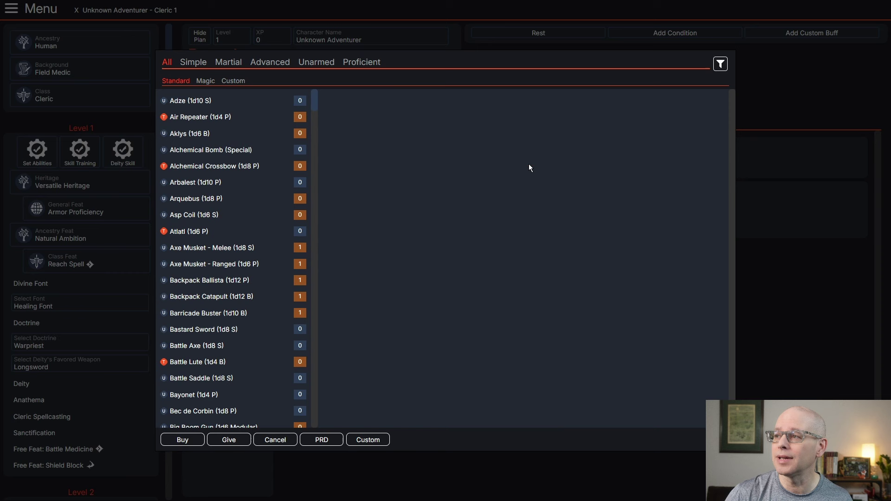
pyautogui.scroll(-20, 217, 293)
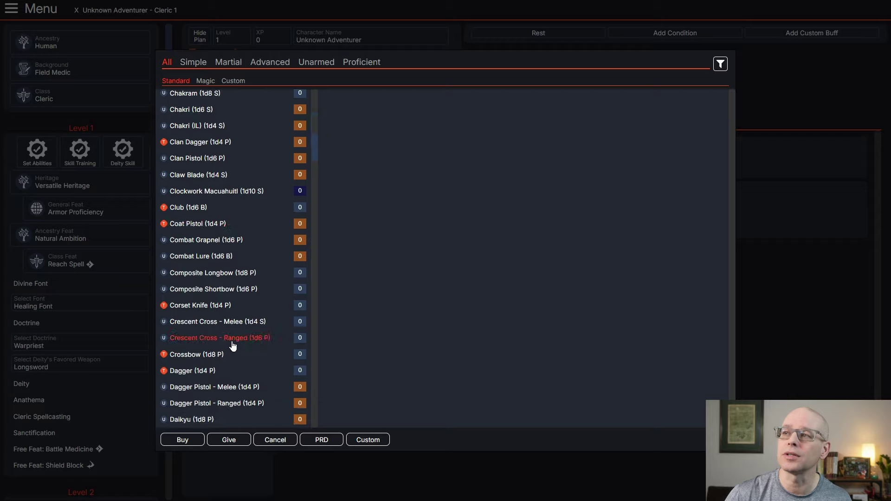
pyautogui.scroll(-20, 233, 345)
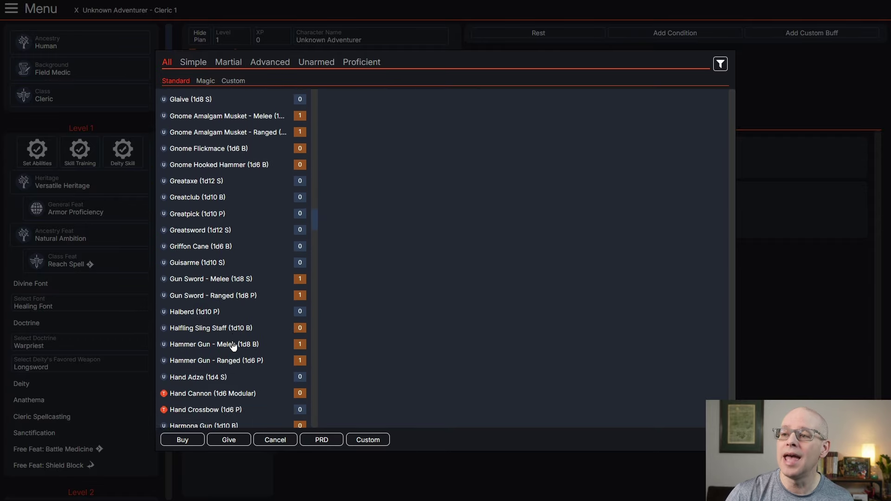
pyautogui.click(720, 65)
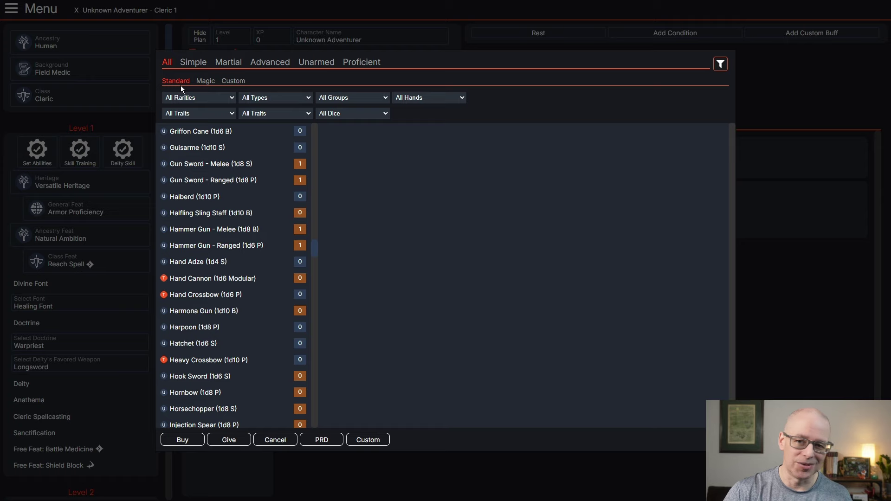
pyautogui.scroll(-1, 265, 246)
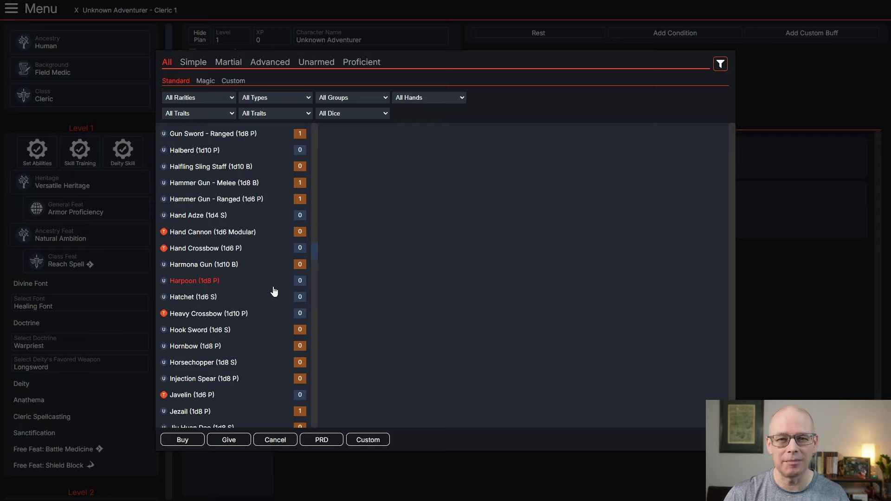
pyautogui.scroll(-1, 273, 290)
pyautogui.scroll(-9, 272, 289)
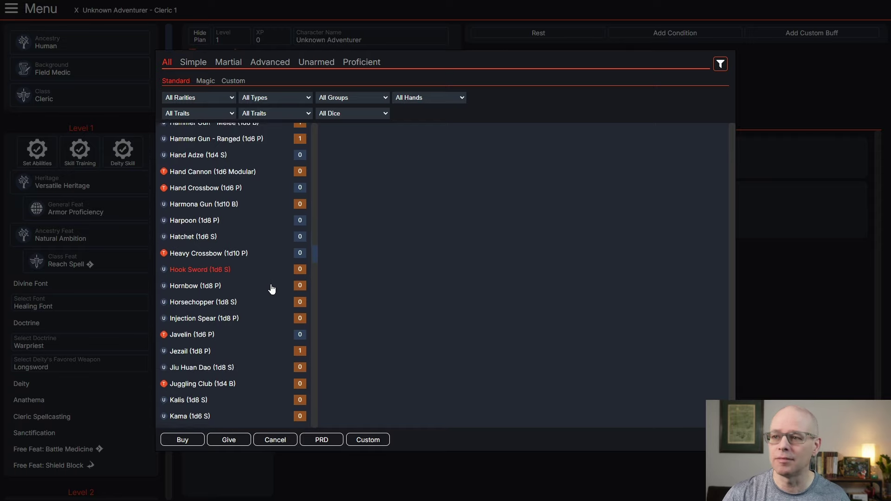
pyautogui.scroll(-3, 266, 279)
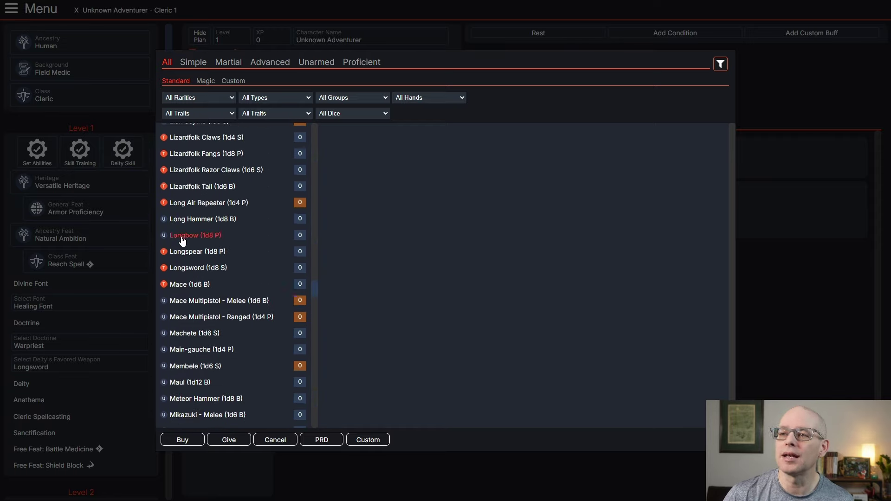
pyautogui.click(185, 269)
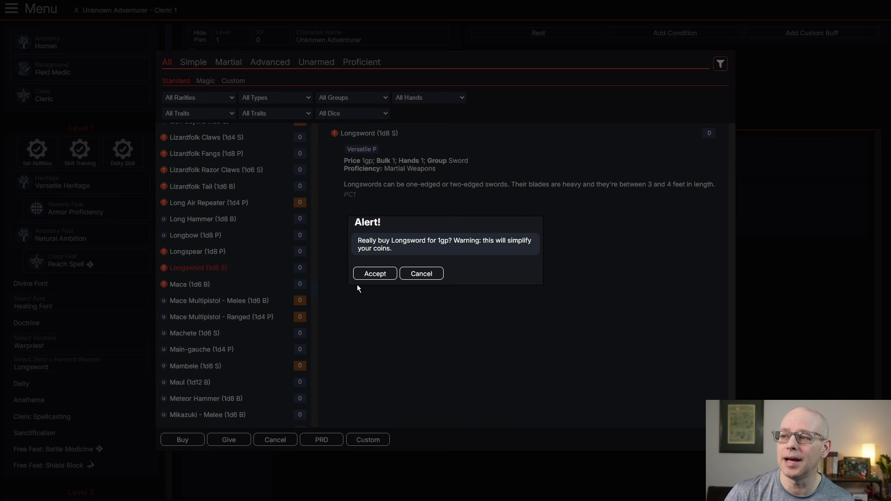
pyautogui.click(375, 274)
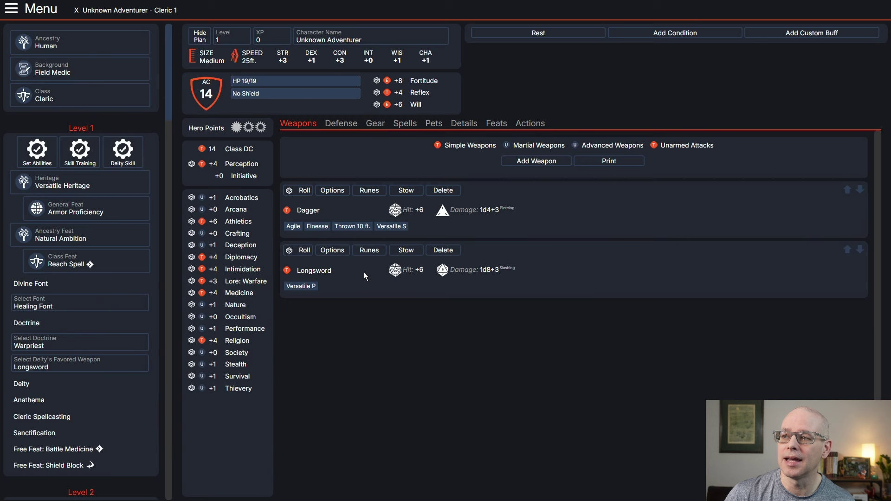
pyautogui.click(379, 126)
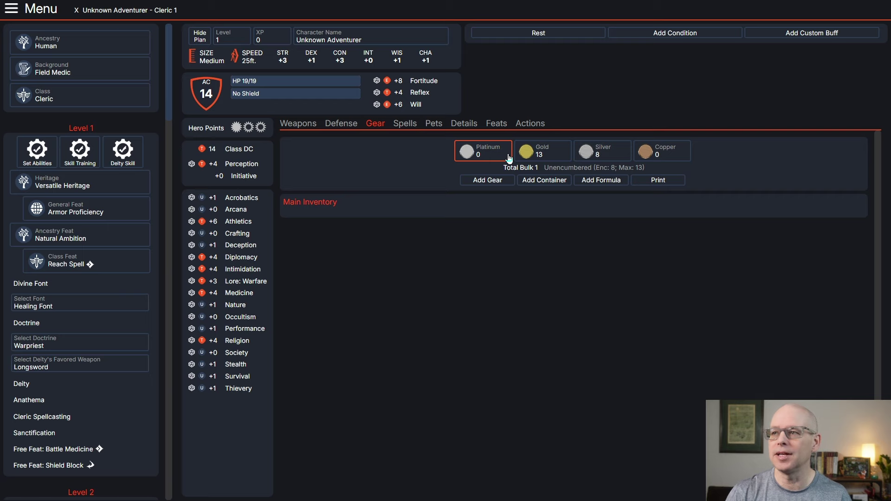
# - Buy Studded Leather from the standard armors as the character's worn armor
pyautogui.click(309, 130)
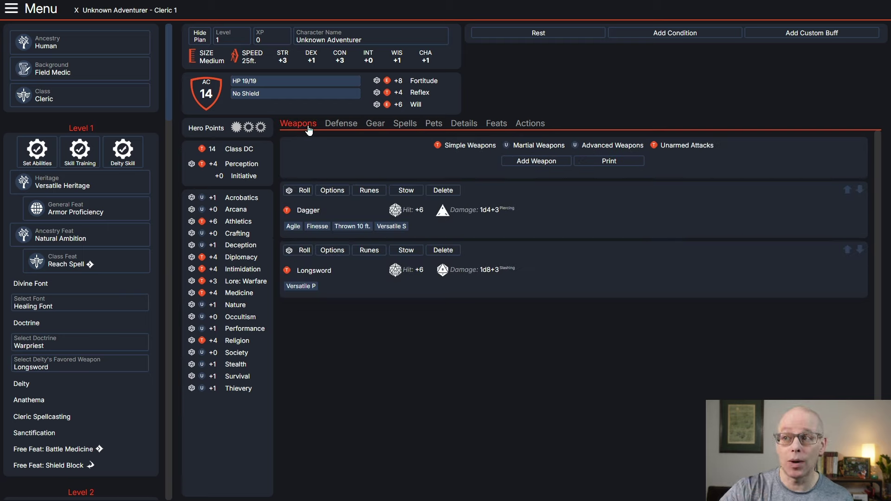
pyautogui.click(341, 123)
pyautogui.click(341, 214)
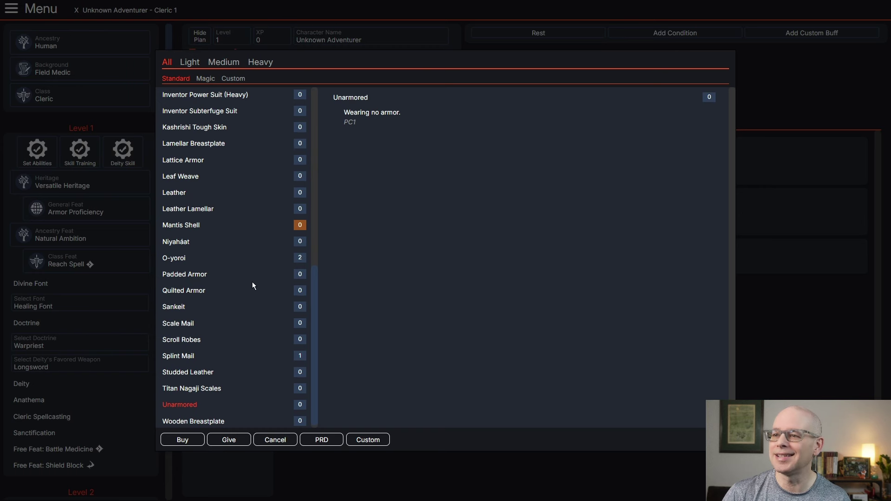
pyautogui.click(200, 374)
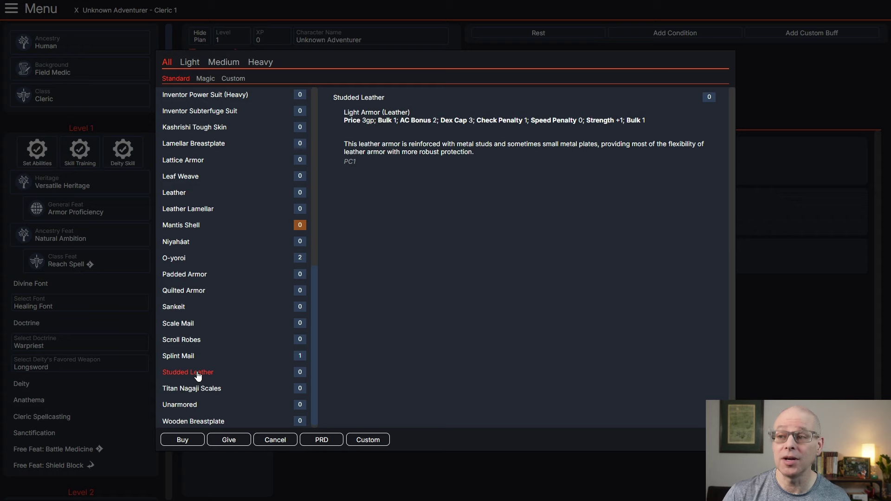
pyautogui.click(182, 440)
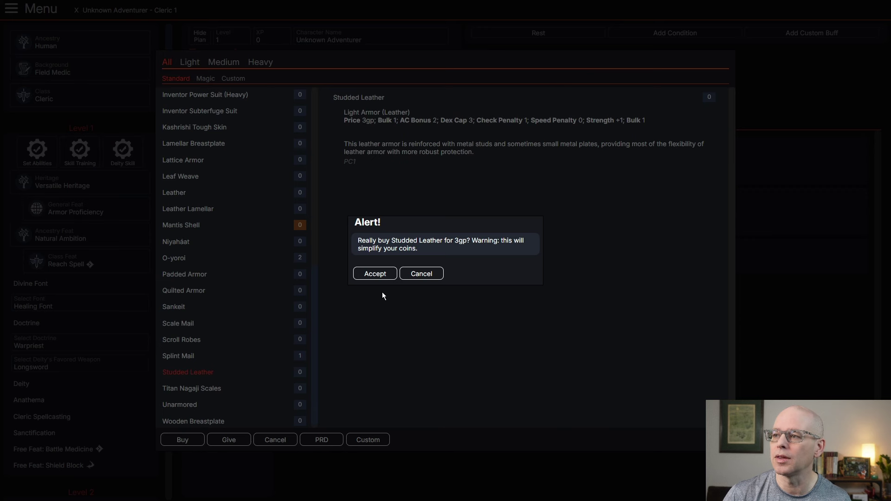
pyautogui.click(374, 274)
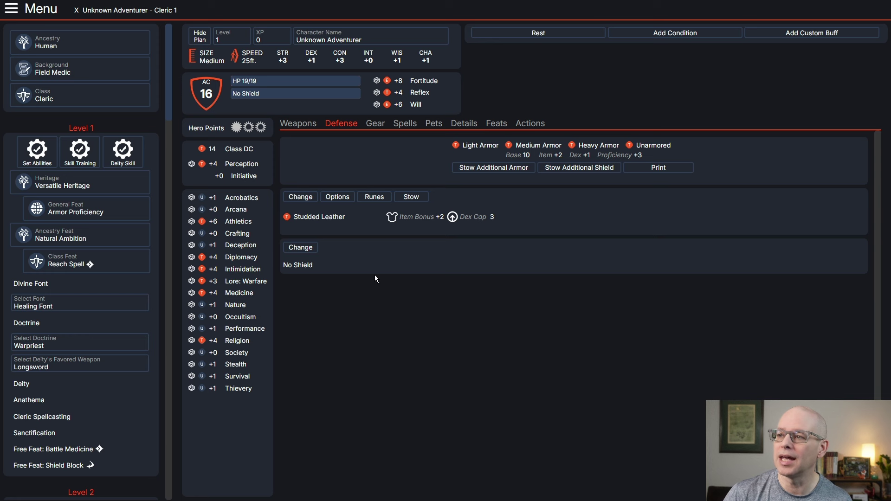
# - Buy a Wooden Shield from the standard shields and review the character's weapons and defenses
pyautogui.click(299, 248)
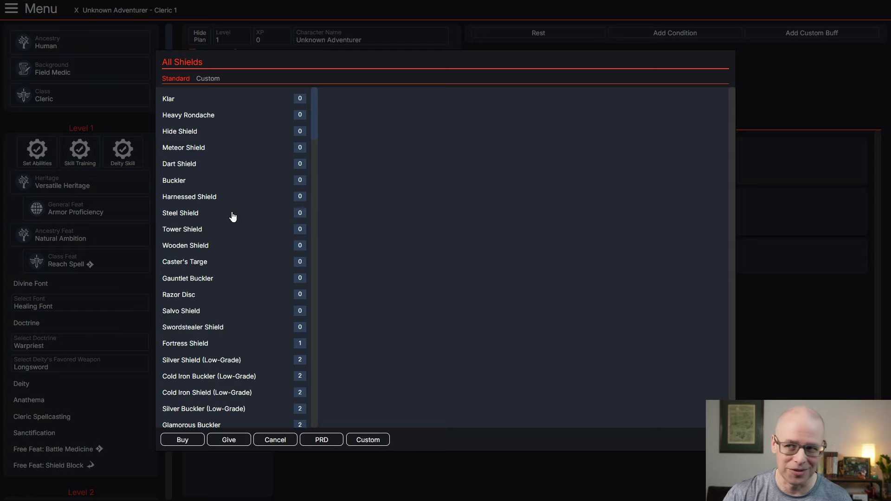
pyautogui.click(194, 248)
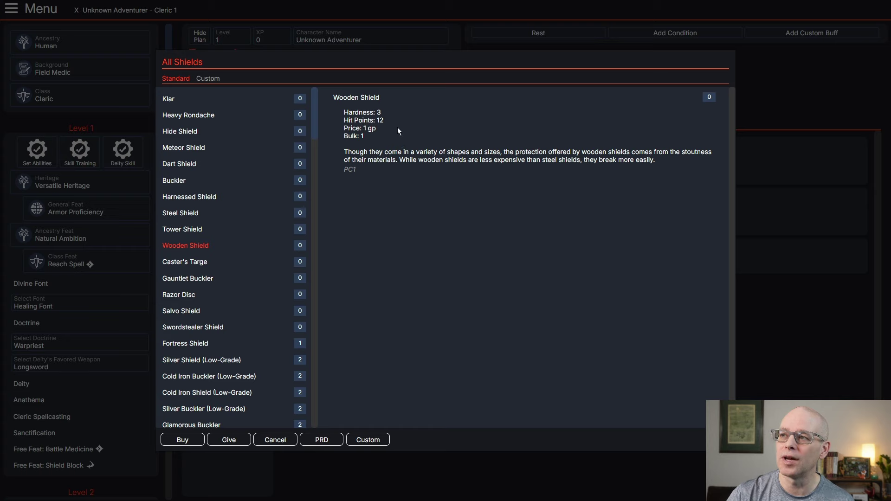
pyautogui.click(171, 445)
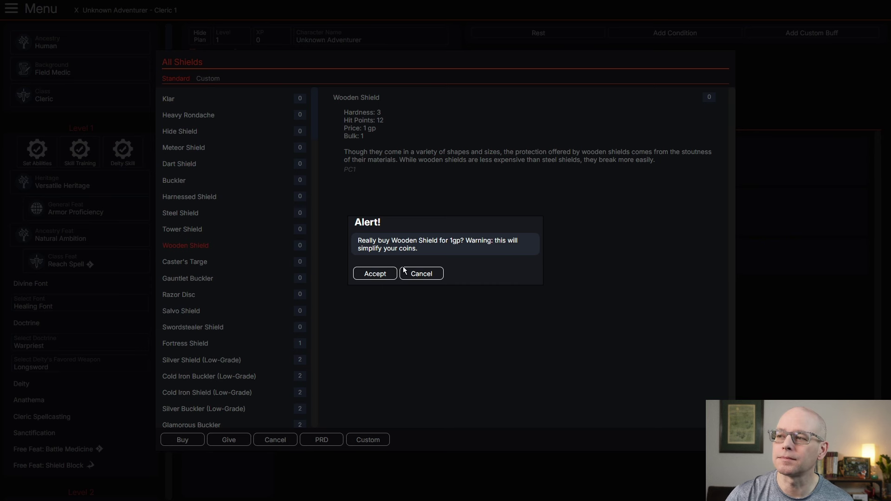
pyautogui.click(385, 273)
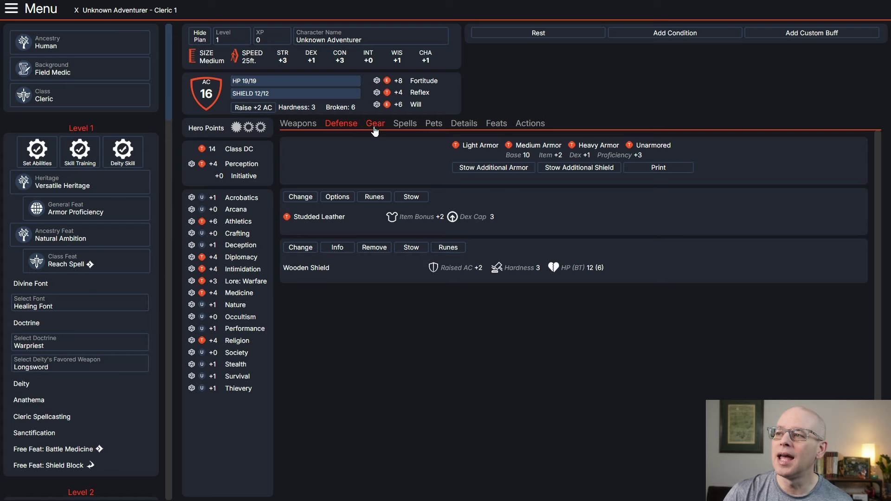
pyautogui.click(299, 130)
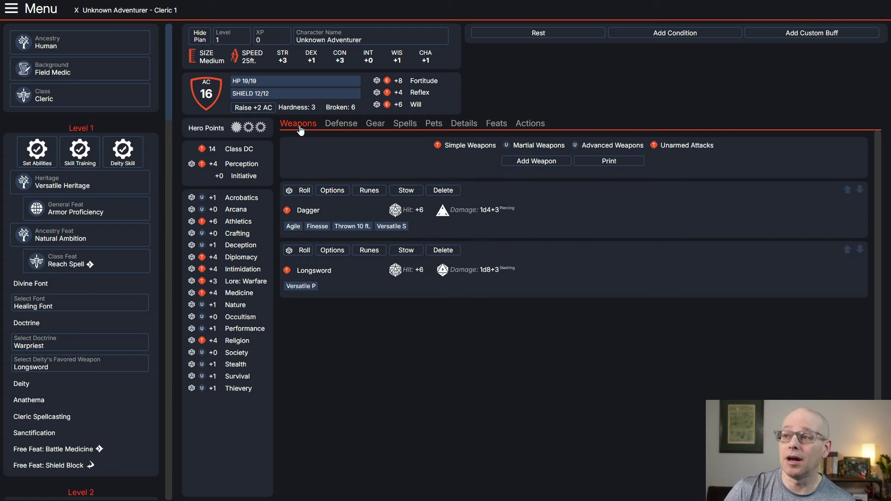
pyautogui.click(340, 127)
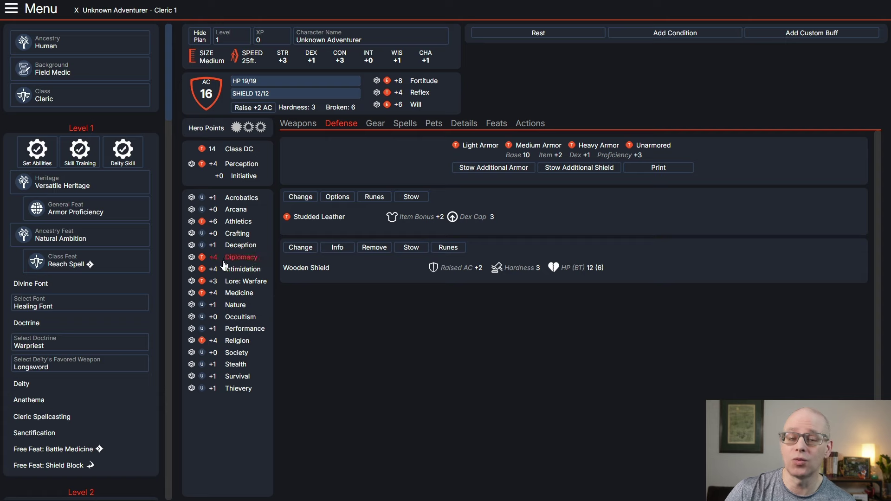
# - Search the adventuring gear by name for "kit"
pyautogui.click(377, 128)
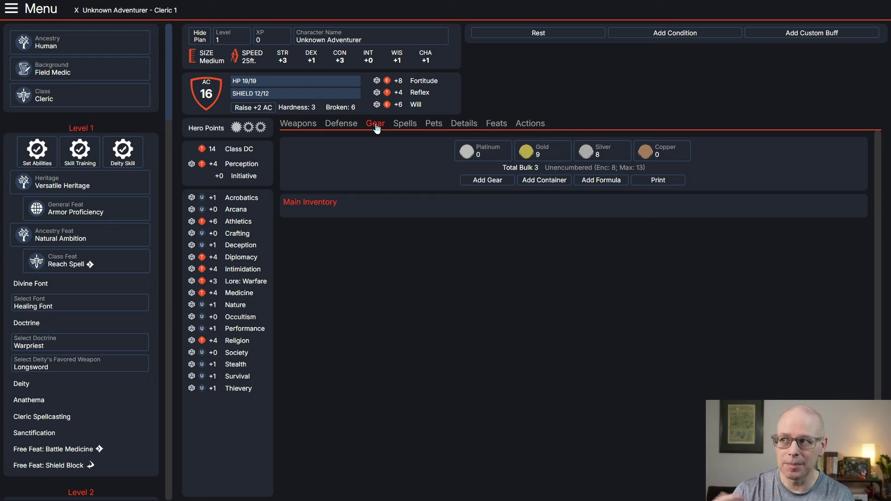
pyautogui.click(485, 181)
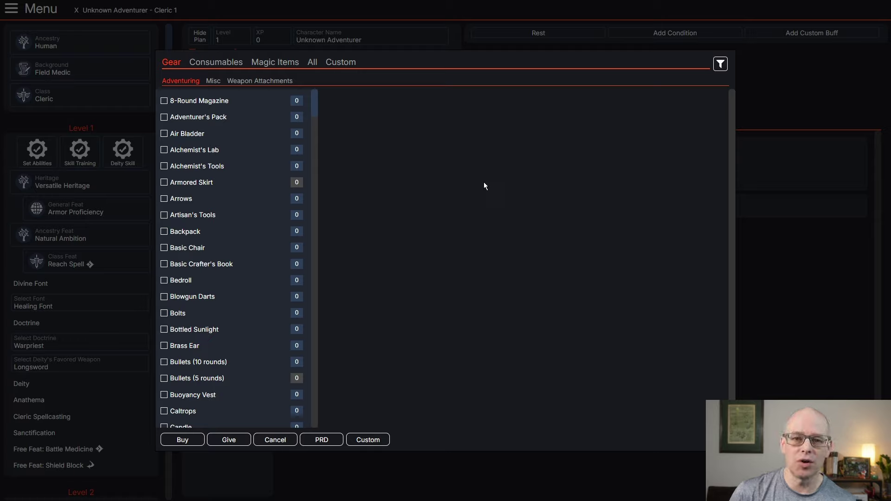
pyautogui.click(721, 70)
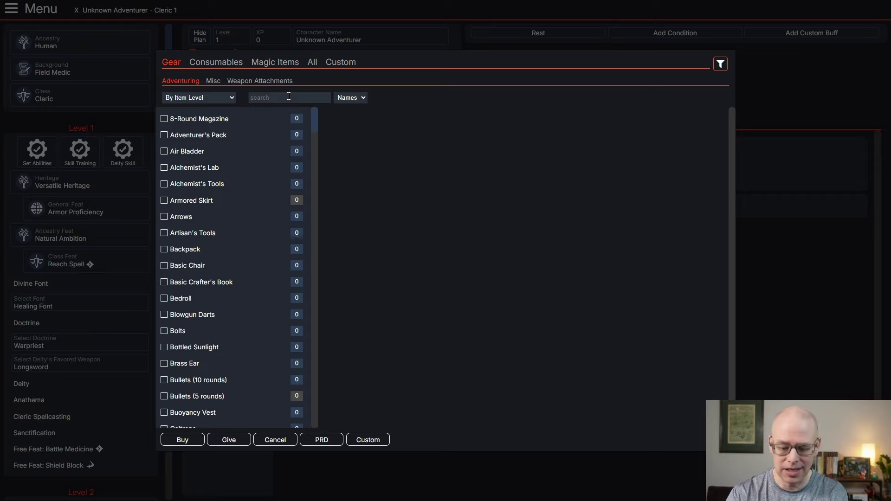
pyautogui.write('kit')
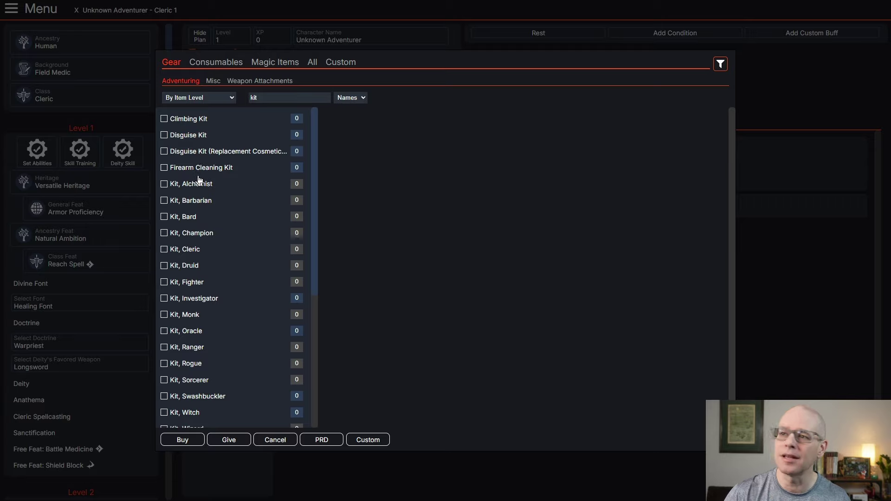
pyautogui.scroll(-2, 203, 190)
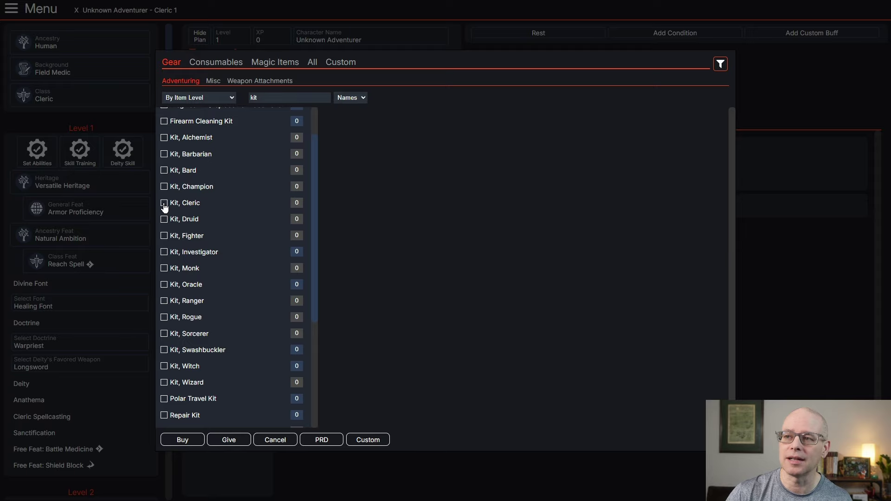
# - Buy the "Kit, Cleric" bundle and review the character's weapons, defenses and inventory
pyautogui.click(164, 204)
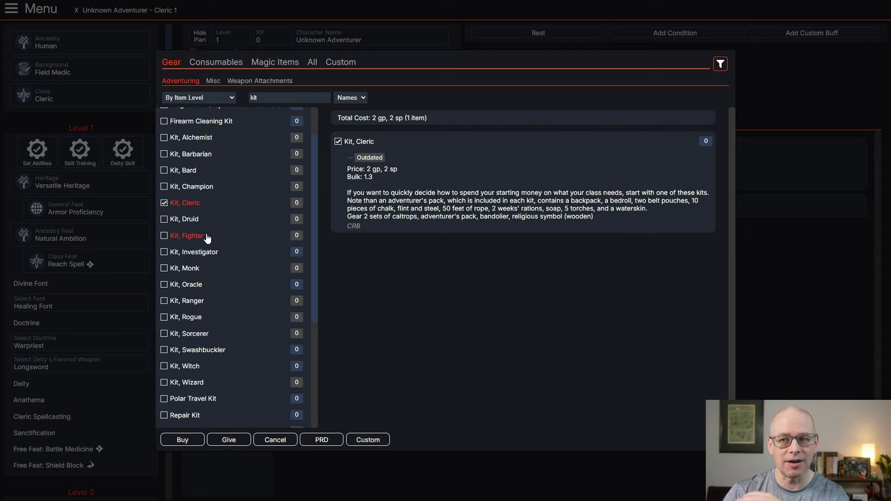
pyautogui.scroll(-8, 207, 238)
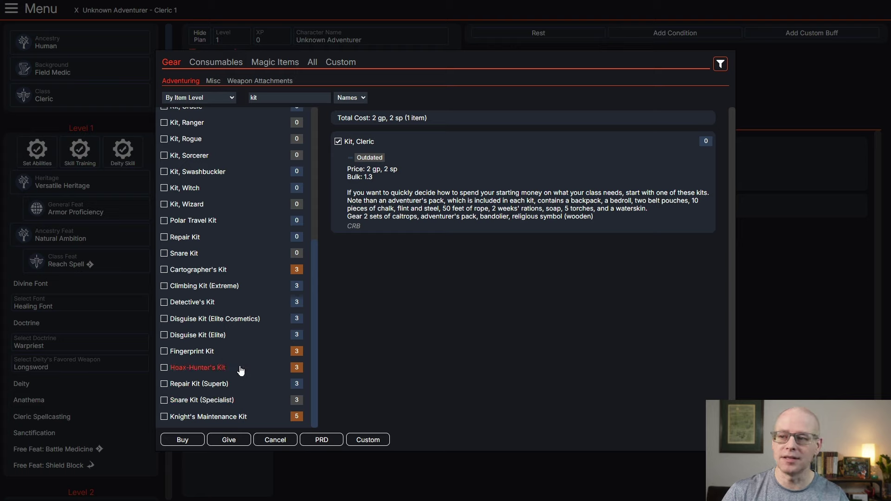
pyautogui.scroll(10, 237, 363)
pyautogui.scroll(-10, 244, 302)
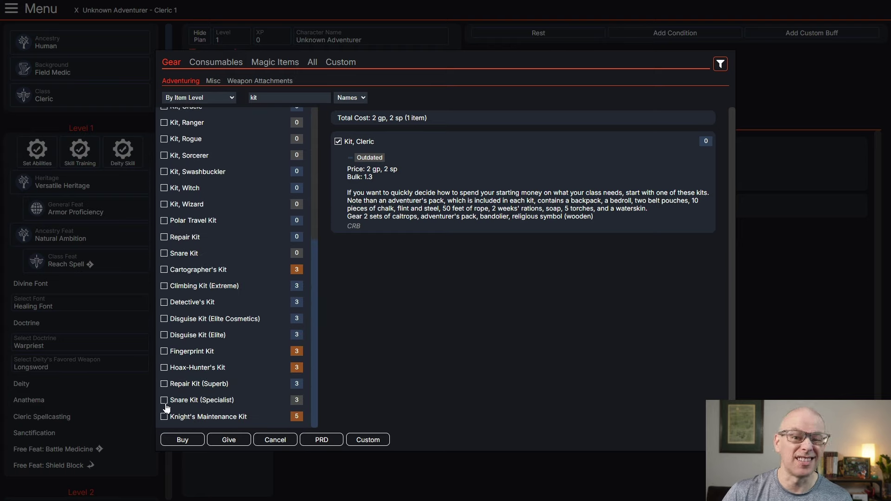
pyautogui.scroll(5, 272, 345)
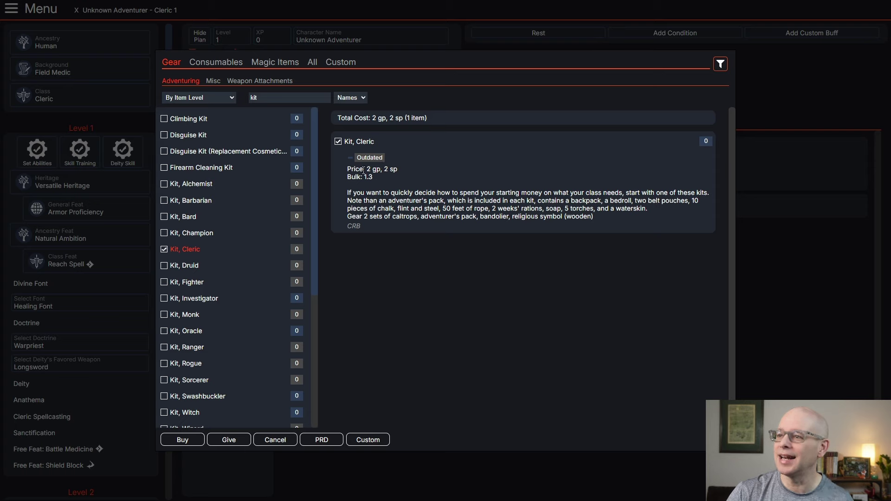
pyautogui.click(191, 442)
pyautogui.click(374, 277)
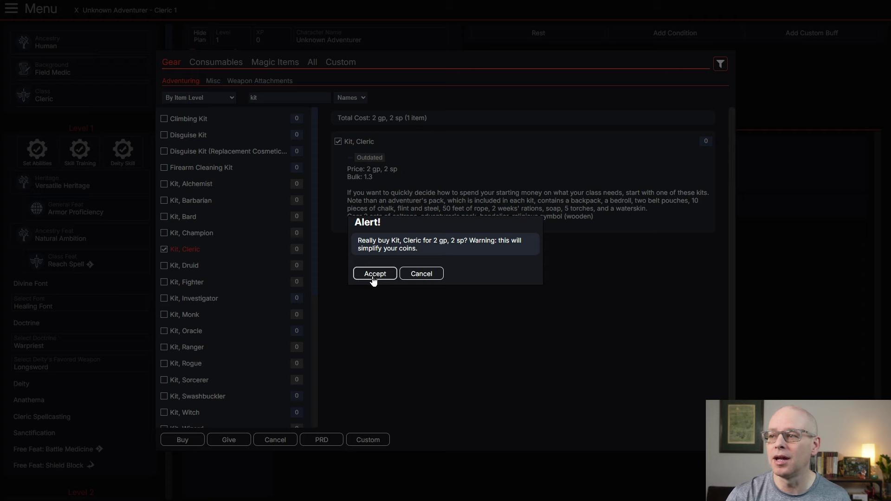
pyautogui.click(374, 275)
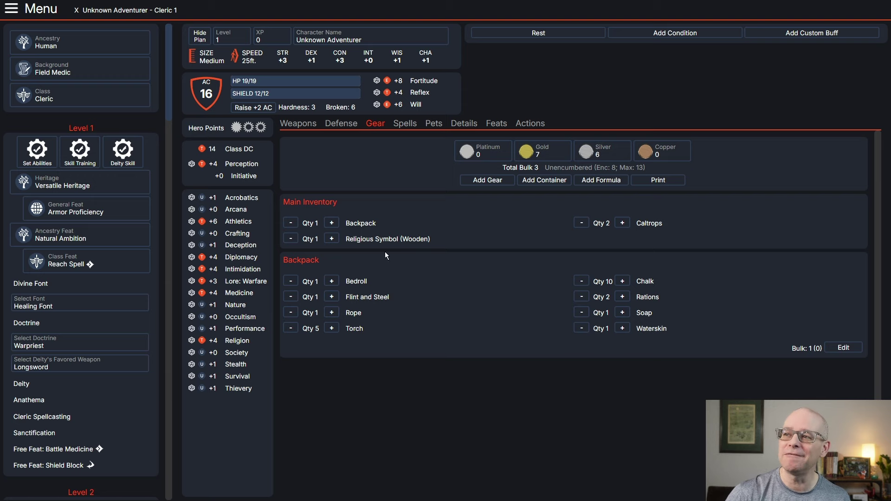
pyautogui.click(302, 127)
pyautogui.click(342, 124)
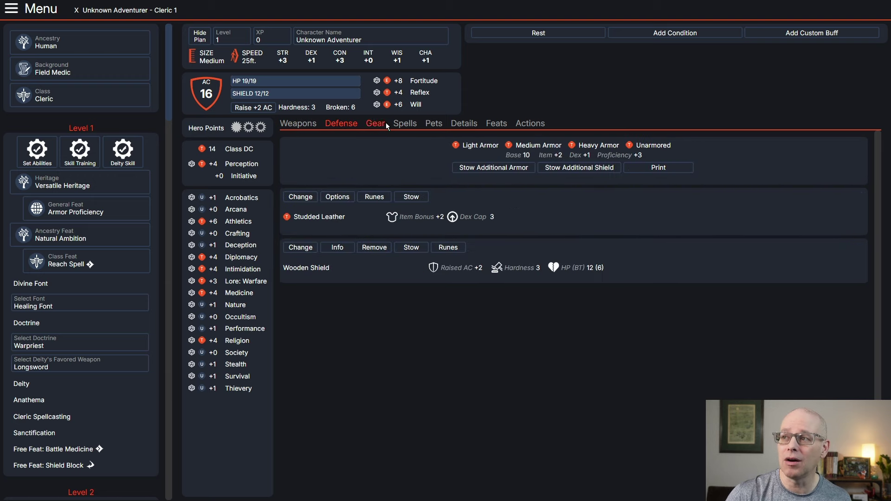
pyautogui.click(381, 126)
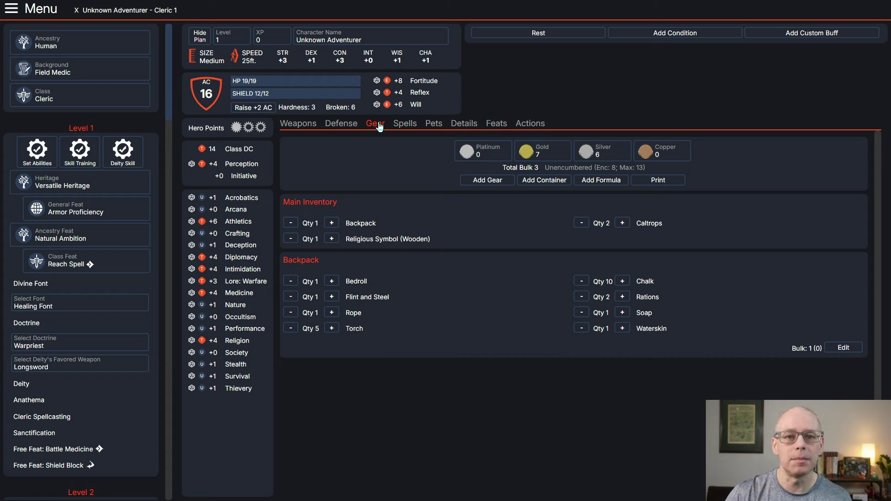
# - Choose the divine cantrips Guidance and Forbidding Ward for the first two cleric cantrip slots
pyautogui.click(412, 126)
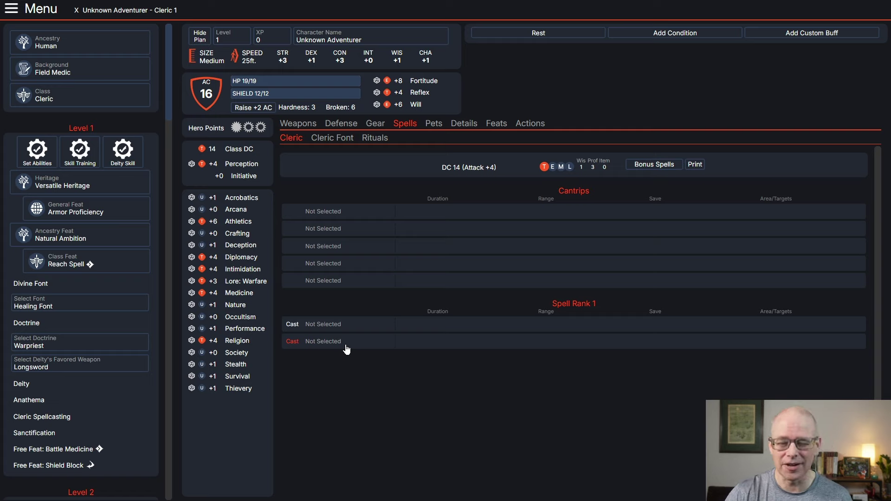
pyautogui.click(330, 212)
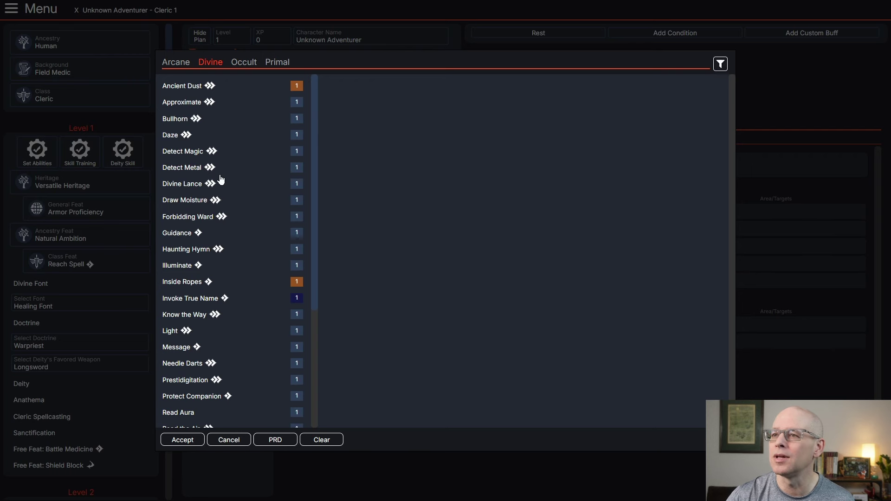
pyautogui.click(177, 233)
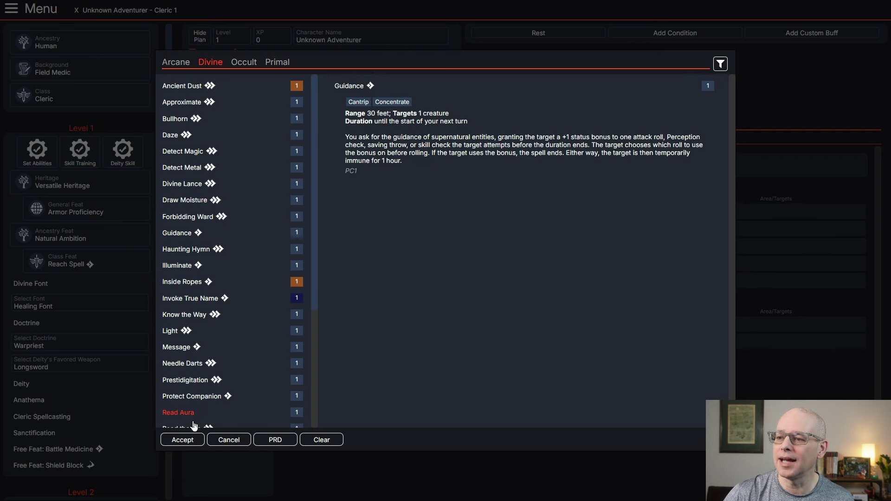
pyautogui.click(188, 440)
pyautogui.click(338, 229)
pyautogui.click(192, 219)
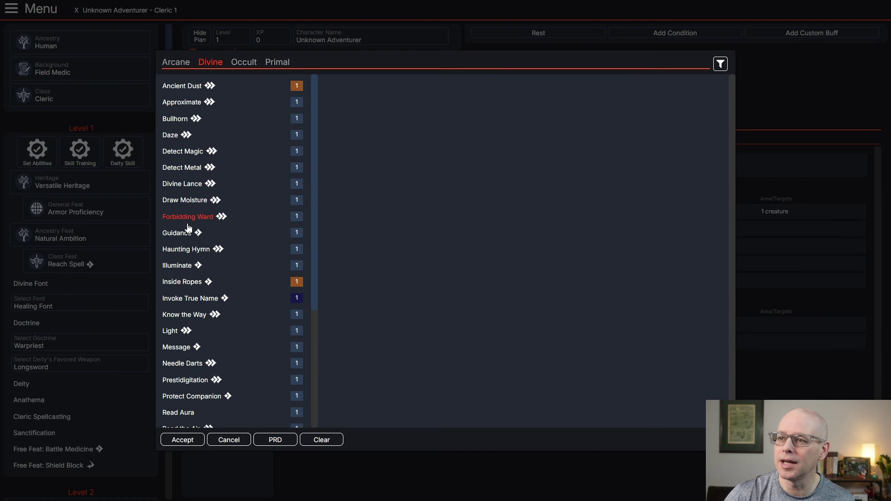
pyautogui.click(179, 440)
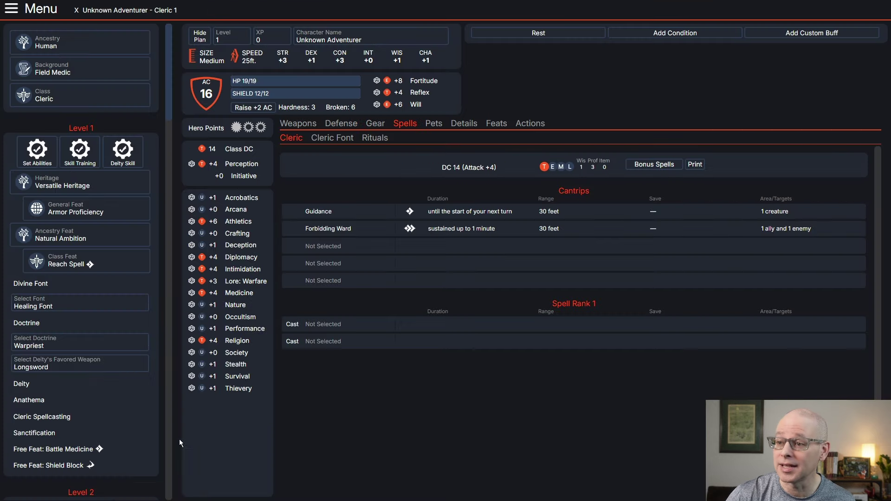
# - Fill the third and fourth cleric cantrip slots with Light and Divine Lance
pyautogui.click(330, 249)
pyautogui.click(173, 331)
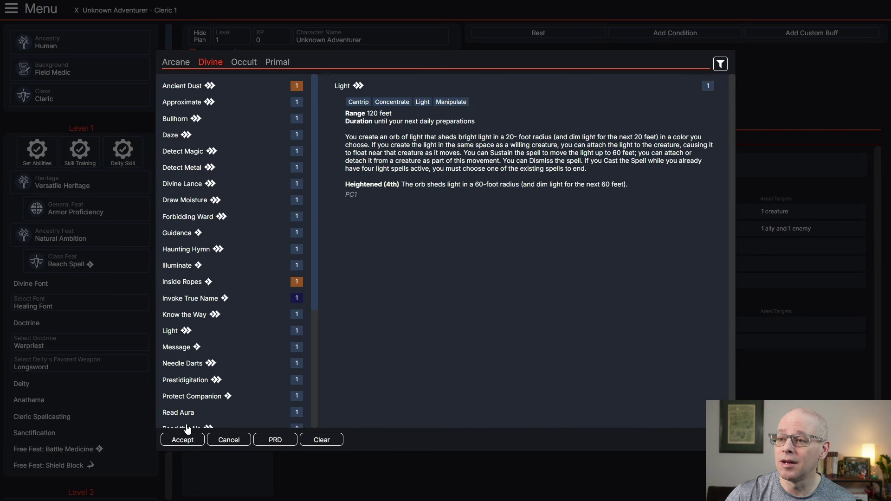
pyautogui.click(182, 440)
pyautogui.click(325, 264)
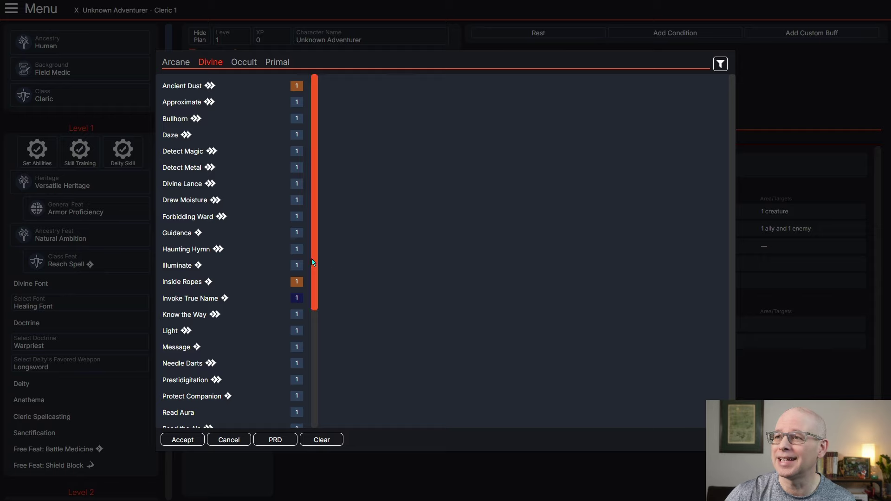
pyautogui.click(188, 185)
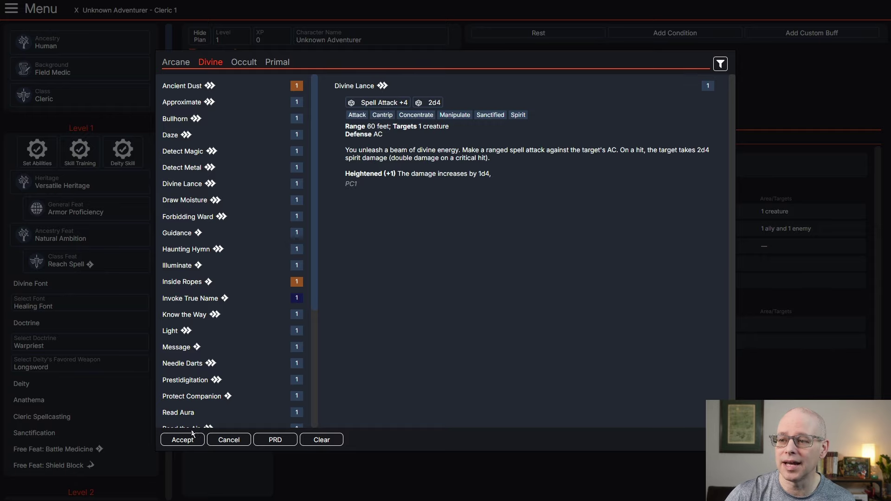
pyautogui.click(184, 440)
# - Set the fifth cleric cantrip to Detect Metal
pyautogui.click(316, 281)
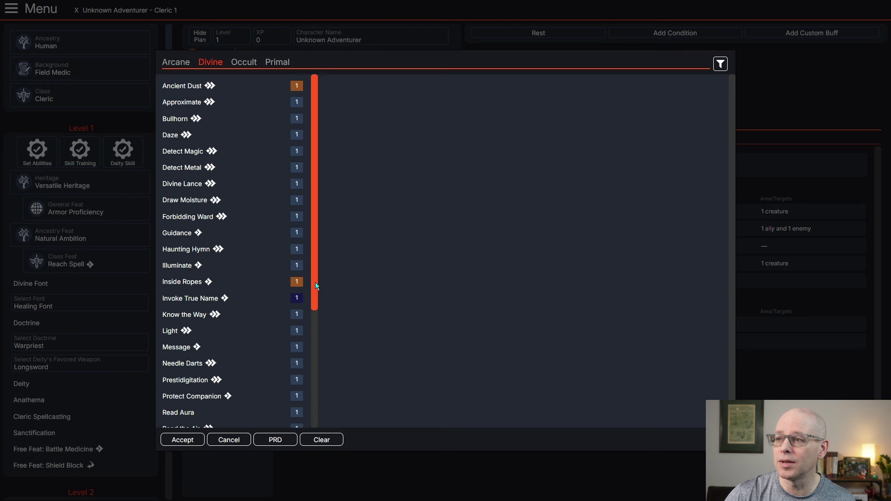
pyautogui.click(186, 168)
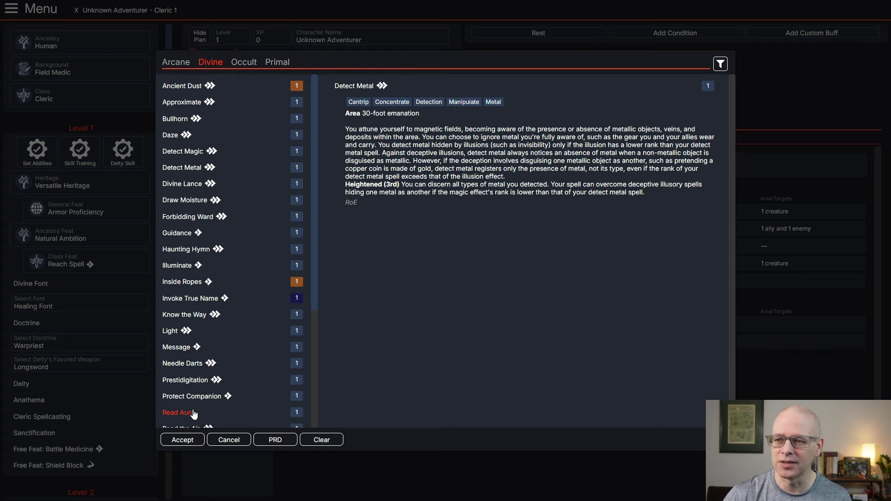
pyautogui.click(182, 440)
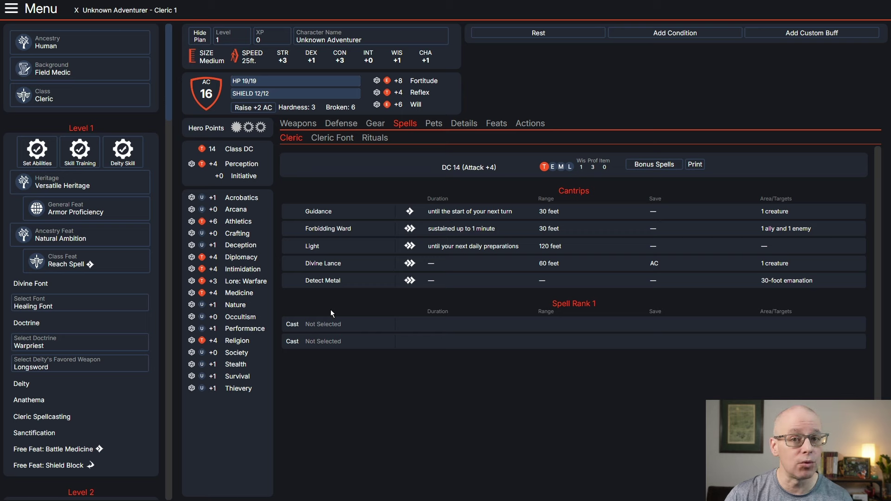
# - Fill the two rank 1 cleric spell slots with the divine spells Bless and Fear
pyautogui.click(320, 326)
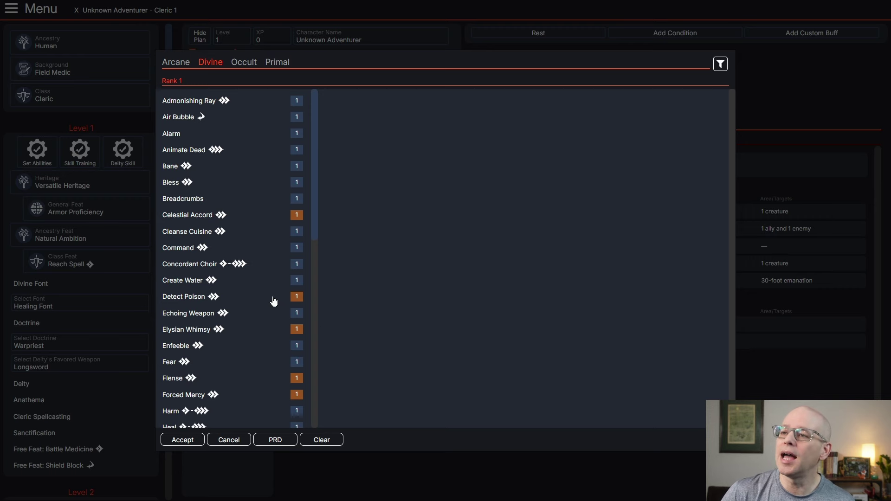
pyautogui.click(196, 186)
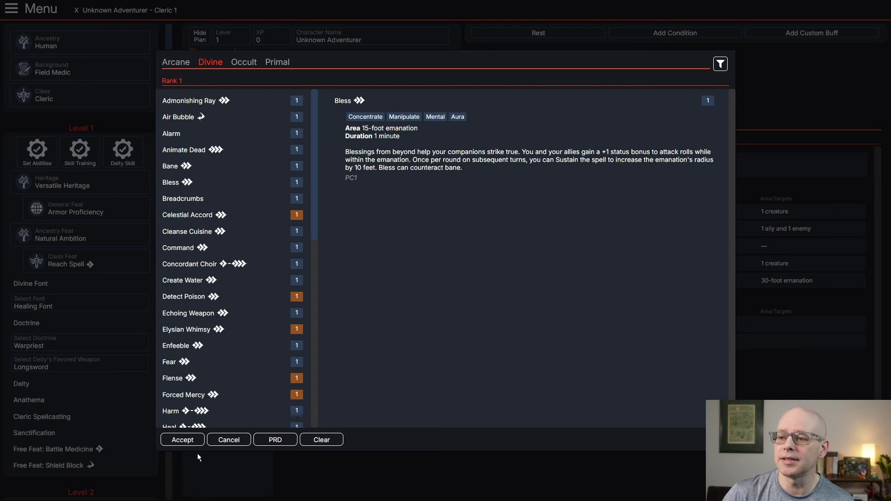
pyautogui.click(188, 441)
pyautogui.click(312, 343)
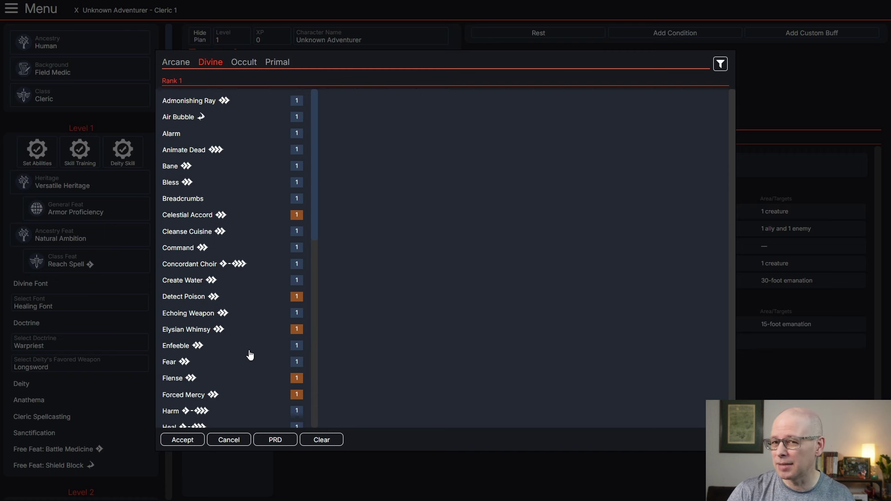
pyautogui.click(173, 364)
pyautogui.click(182, 441)
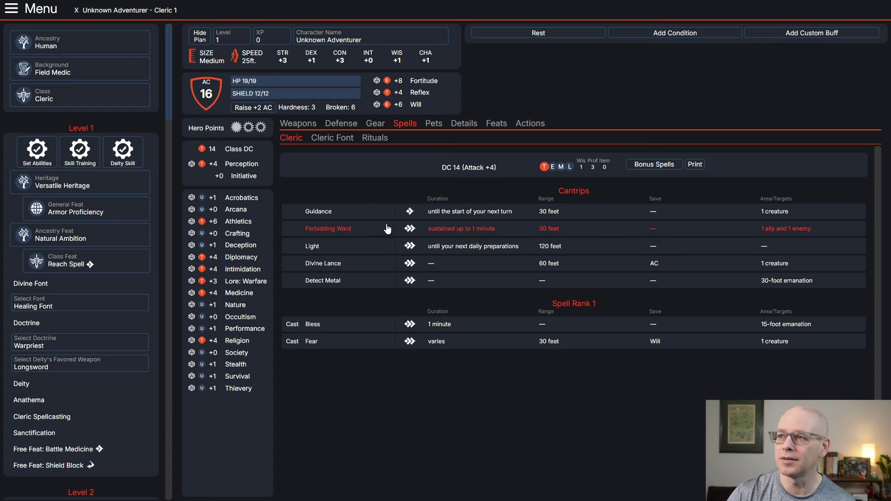
# - Review the Cleric Font spells, the pets section and the deity shown in the character's details
pyautogui.click(342, 139)
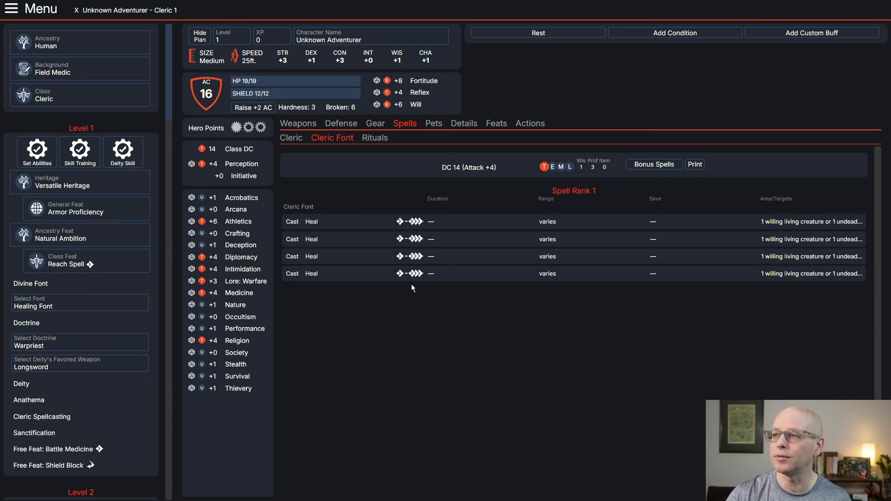
pyautogui.click(434, 123)
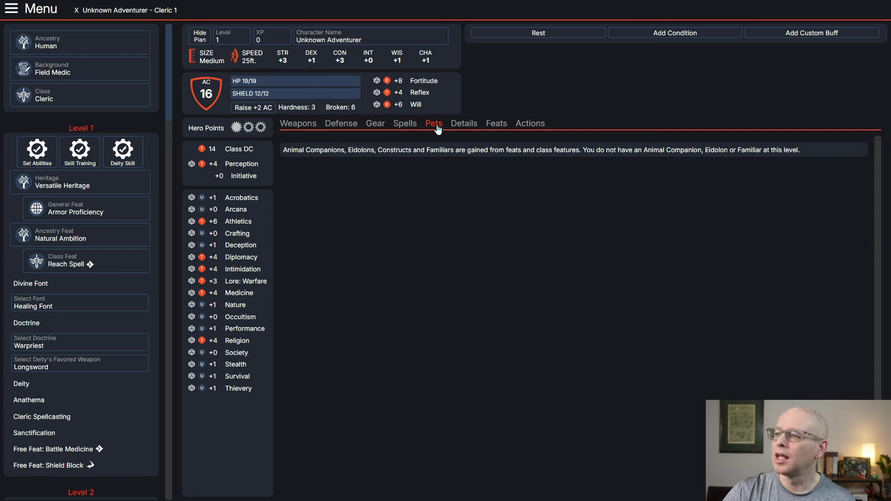
pyautogui.click(464, 125)
pyautogui.click(512, 156)
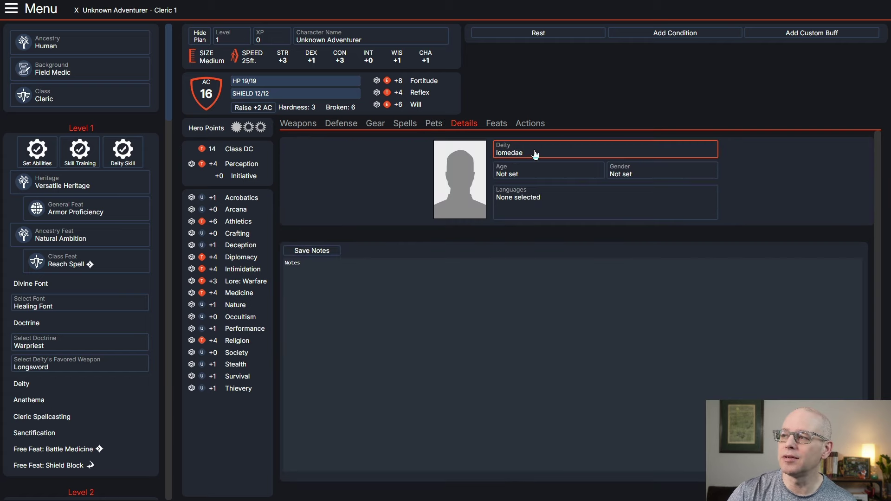
# - Set the character's age to 23 and gender to They/Them
pyautogui.click(526, 172)
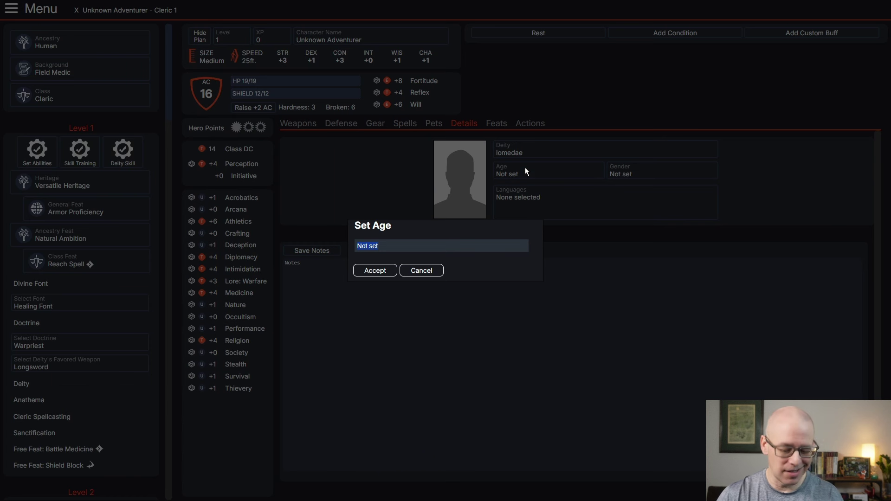
pyautogui.write('23')
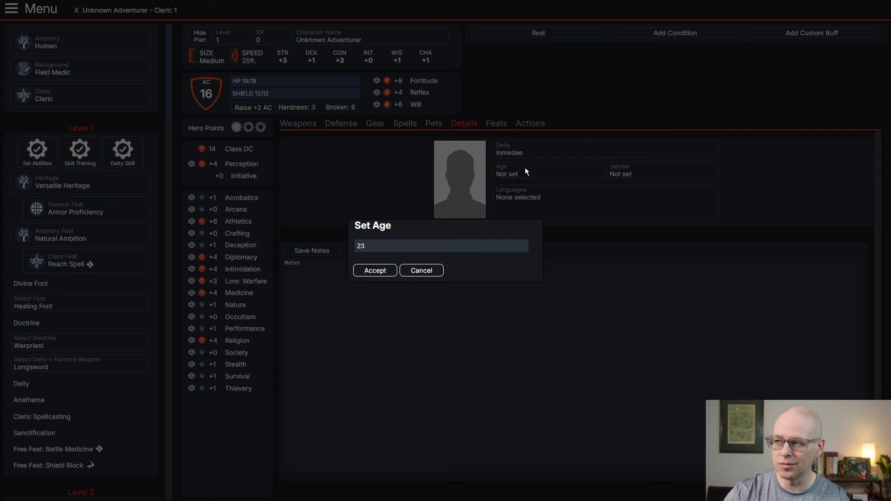
pyautogui.click(369, 271)
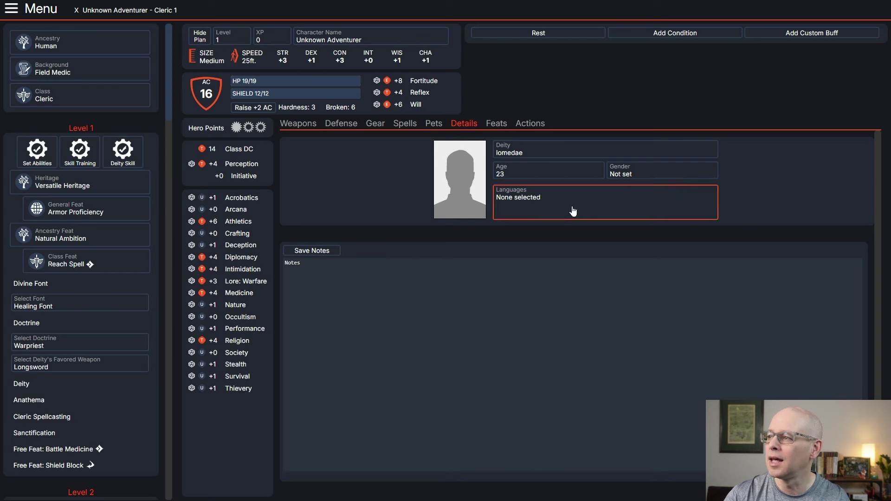
pyautogui.click(633, 181)
pyautogui.write('They')
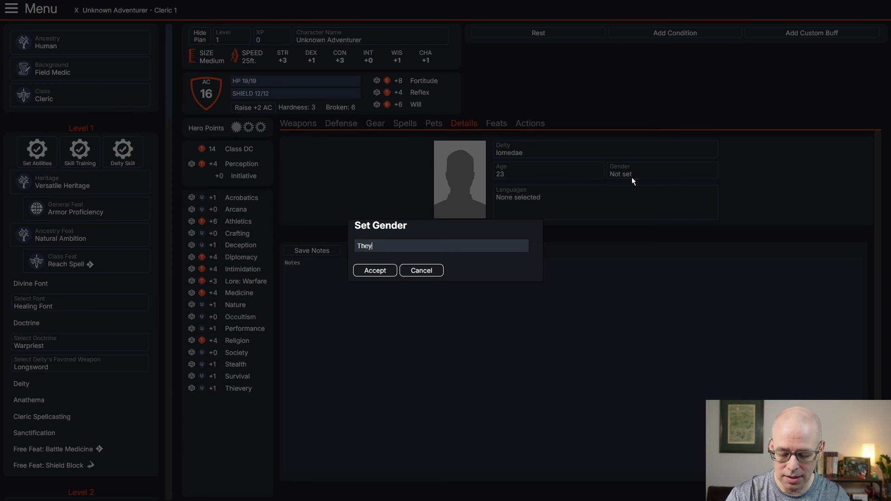
pyautogui.write('/')
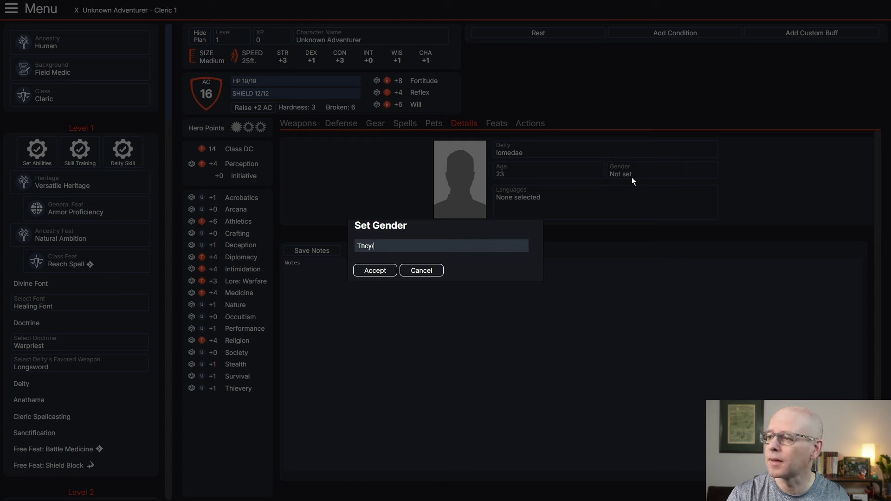
pyautogui.write('Them')
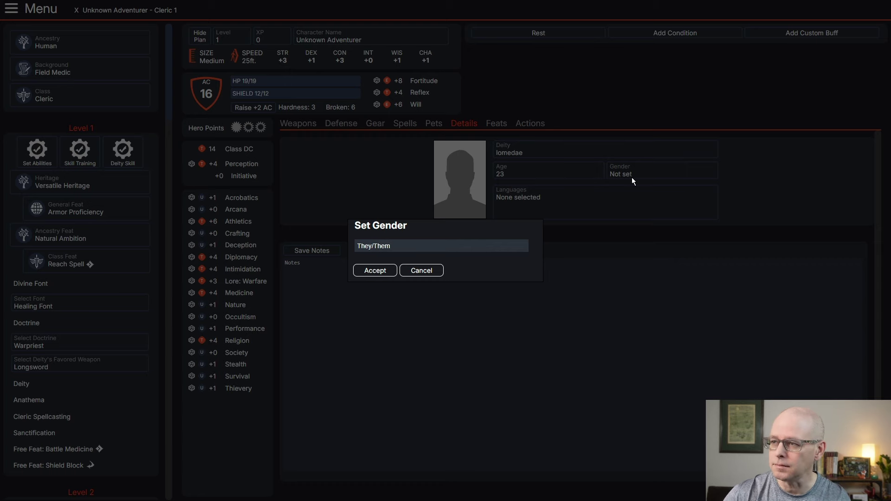
pyautogui.click(371, 267)
# - Add Common to the character's languages
pyautogui.click(537, 204)
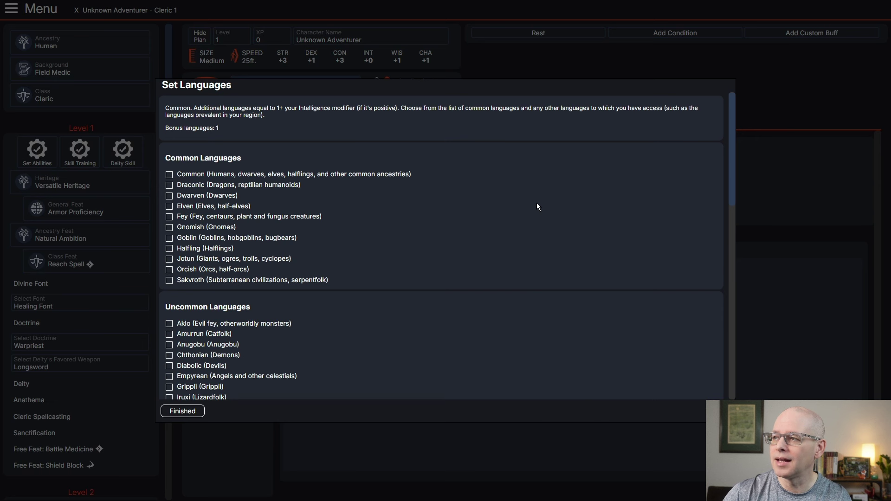
pyautogui.click(170, 175)
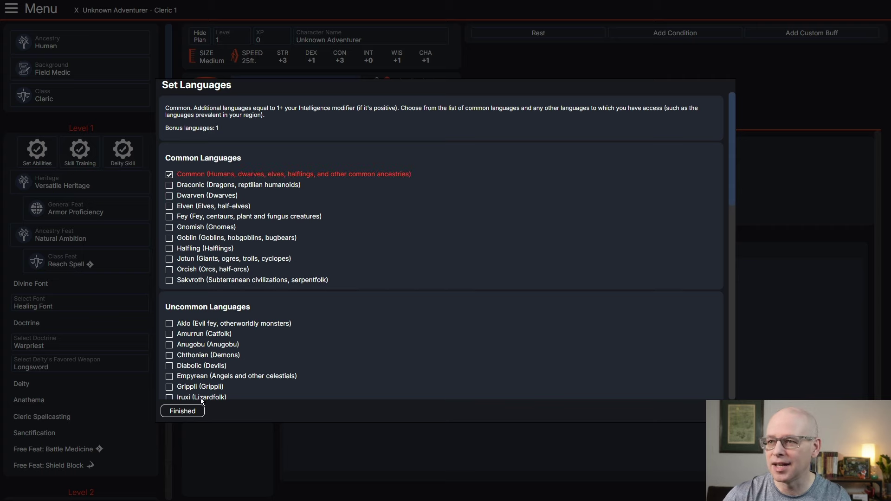
pyautogui.click(183, 412)
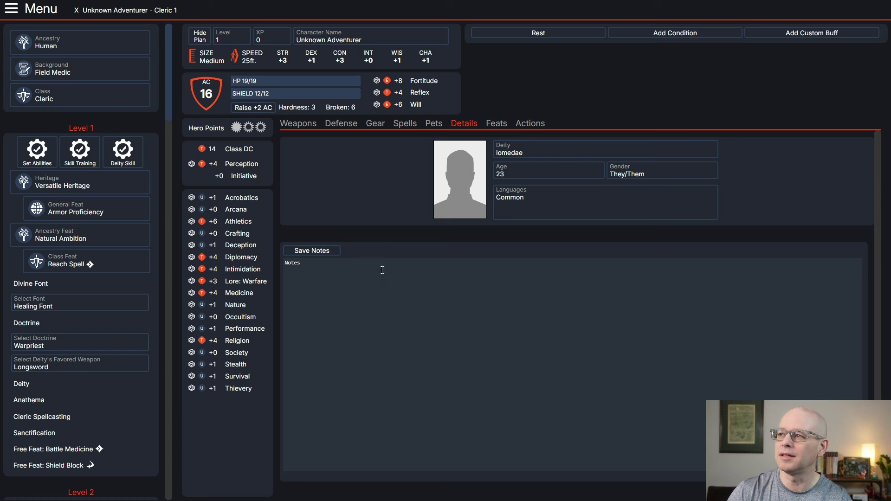
# - Review the character's feats and special features, available actions and weapons
pyautogui.click(502, 127)
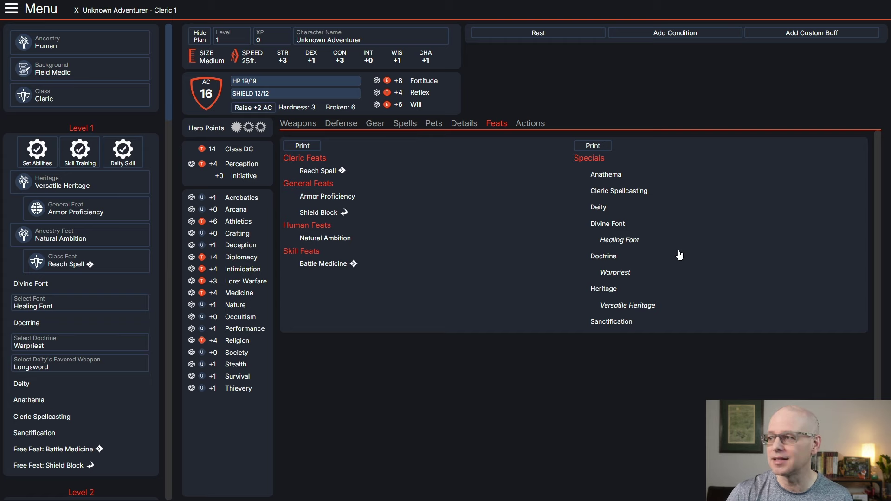
pyautogui.click(527, 125)
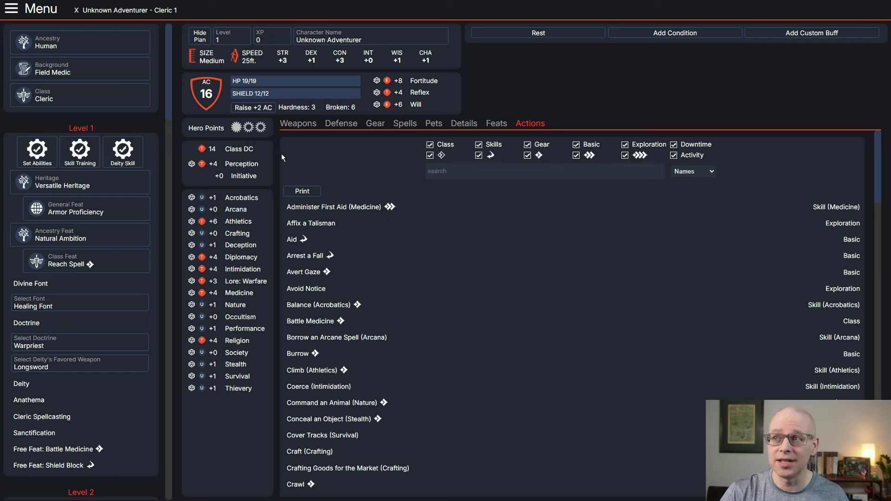
pyautogui.click(298, 125)
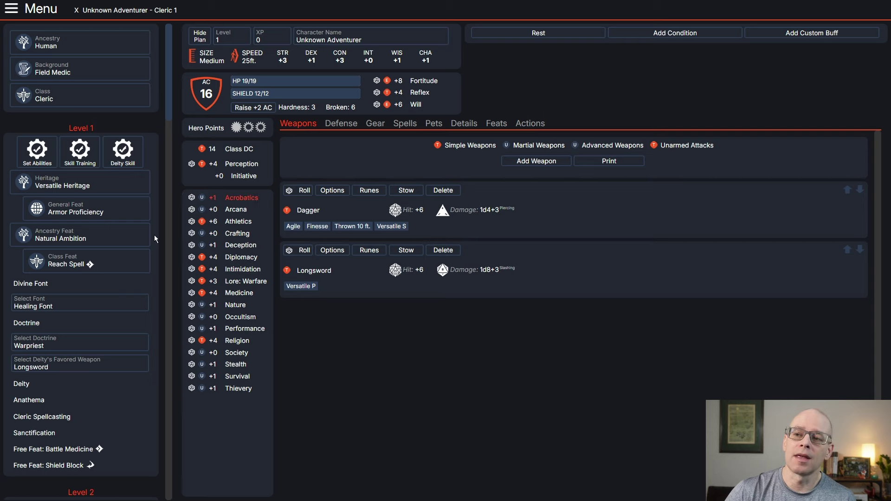
# - Plan level 2 with Warpriest's Armor as the class feat and Intimidating Glare as the skill feat
pyautogui.scroll(-4, 150, 301)
pyautogui.scroll(-2, 151, 307)
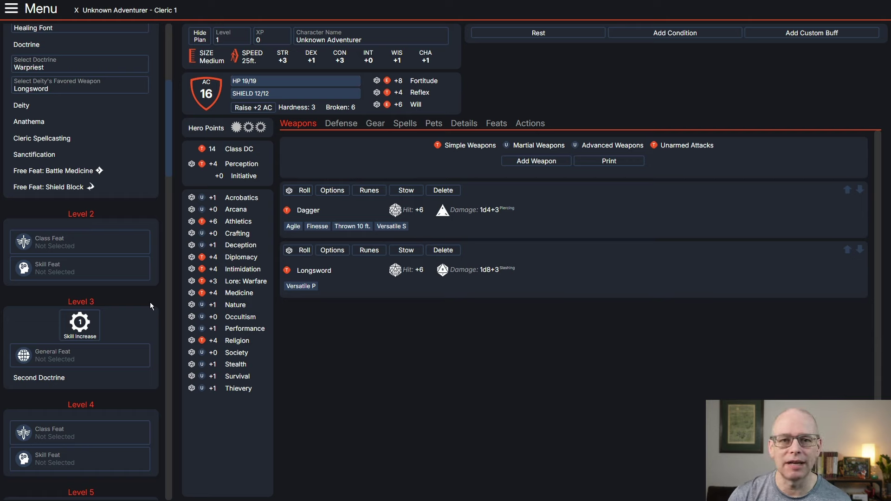
pyautogui.scroll(-1, 149, 303)
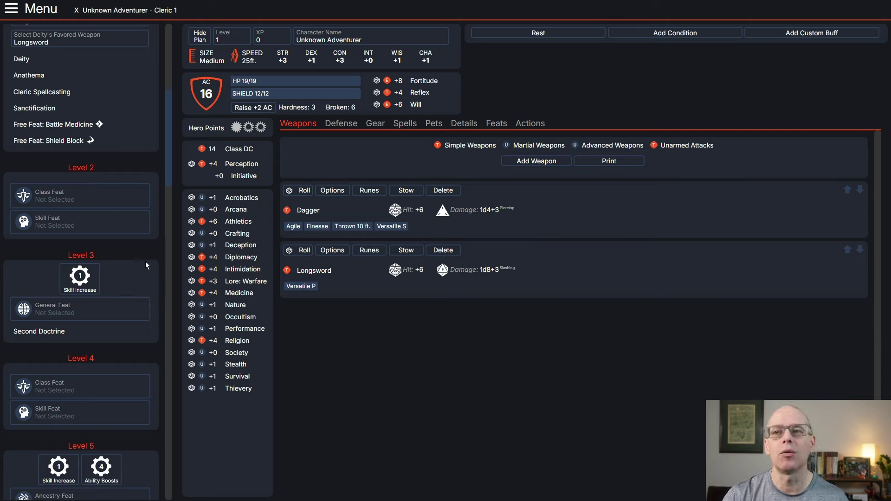
pyautogui.click(74, 199)
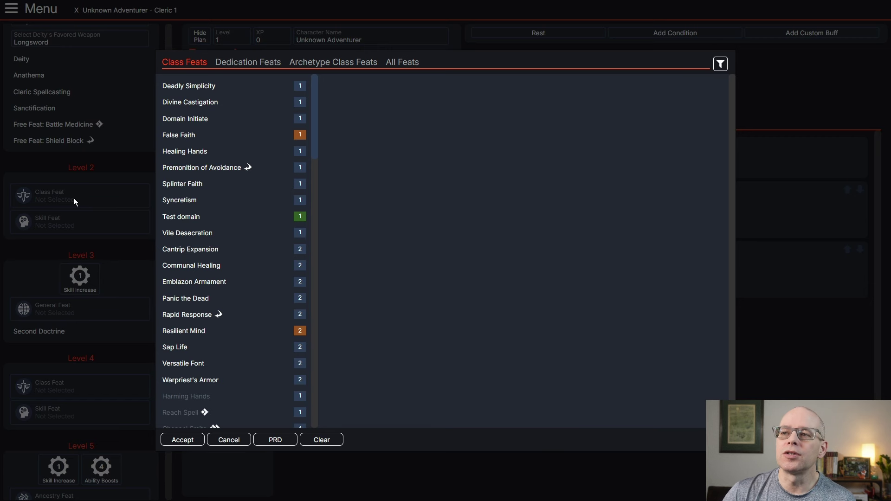
pyautogui.click(204, 381)
pyautogui.click(181, 440)
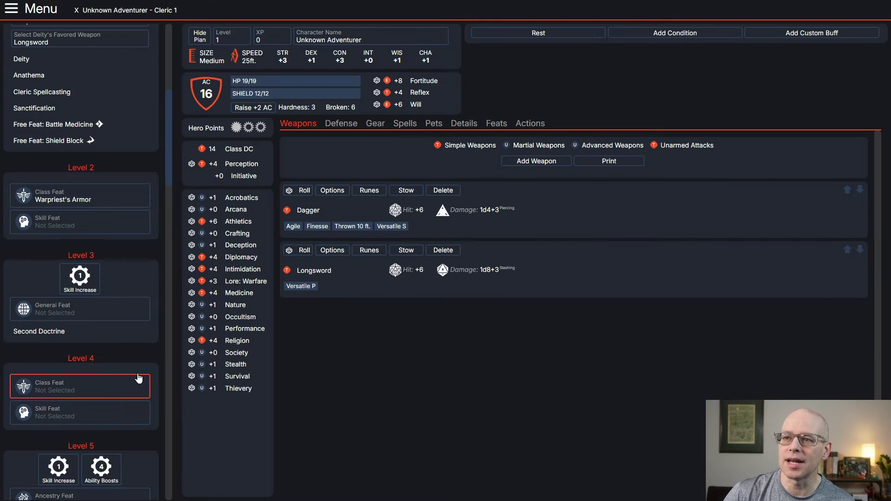
pyautogui.click(78, 225)
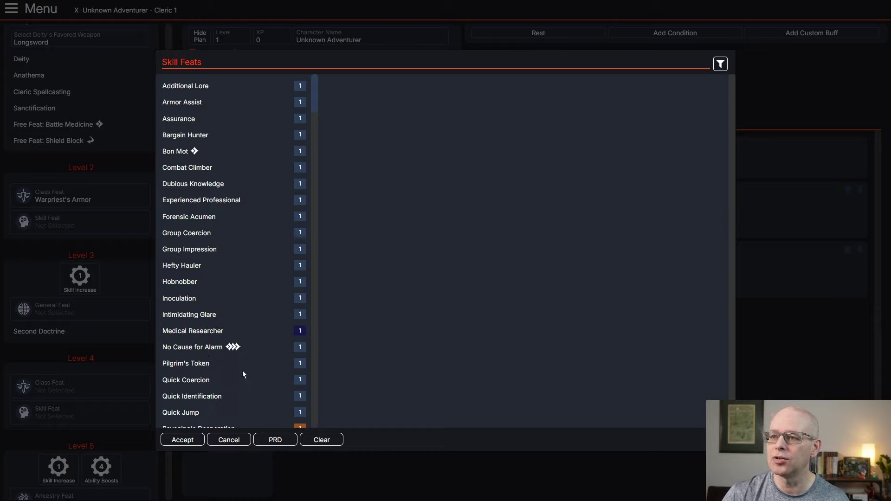
pyautogui.click(196, 315)
pyautogui.click(183, 439)
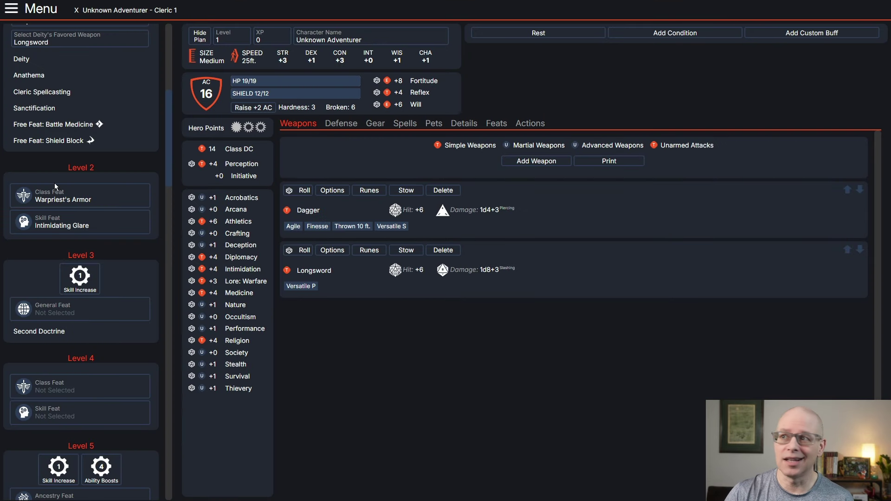
# - Check the character's cleric spell list and weapons after planning the level 2 feats
pyautogui.click(411, 126)
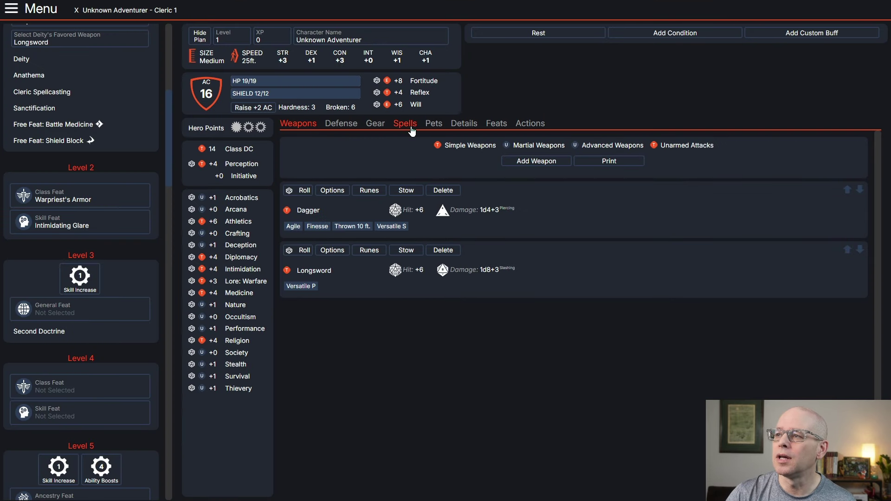
pyautogui.click(291, 138)
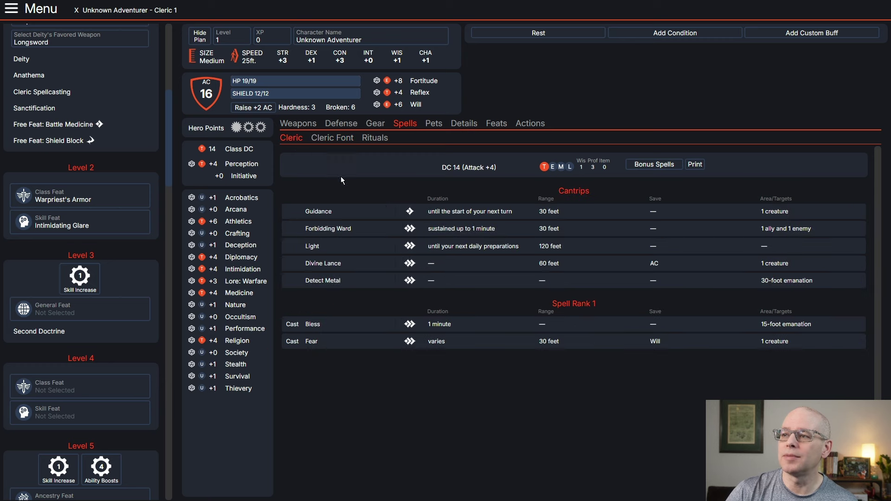
pyautogui.click(300, 125)
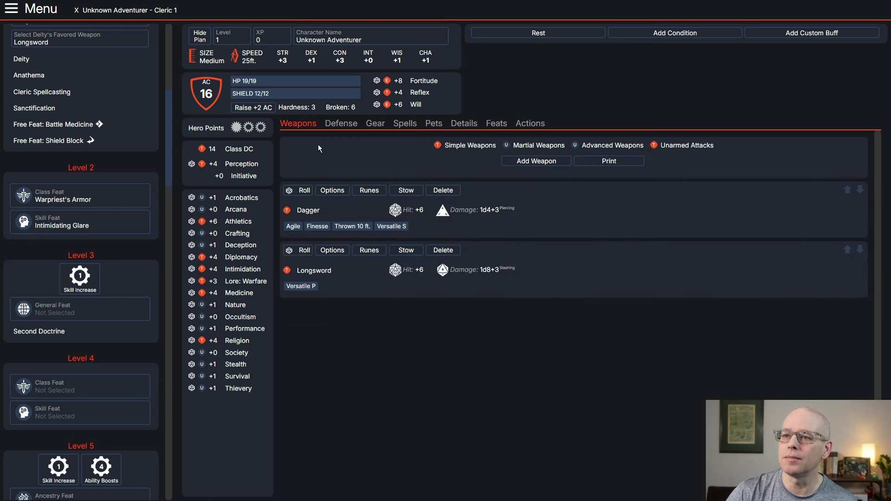
# - Apply the level 3 skill increase to raise Intimidation to expert
pyautogui.scroll(-1, 105, 306)
pyautogui.click(86, 237)
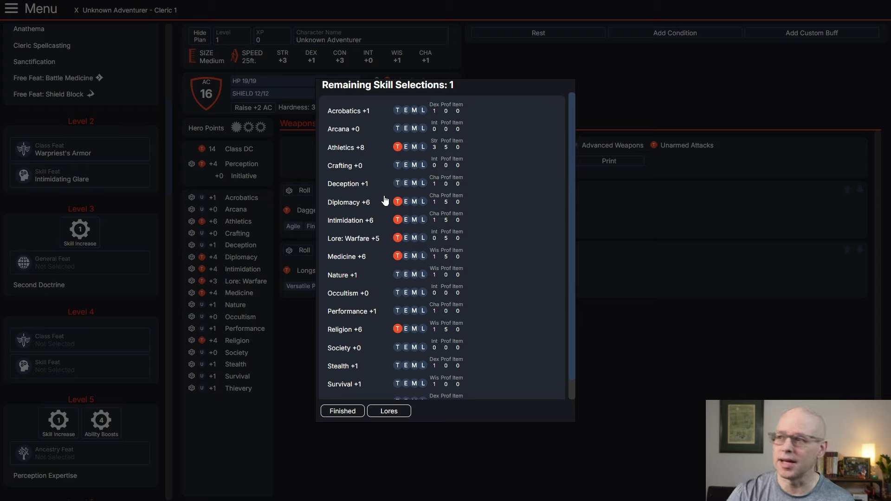
pyautogui.click(406, 220)
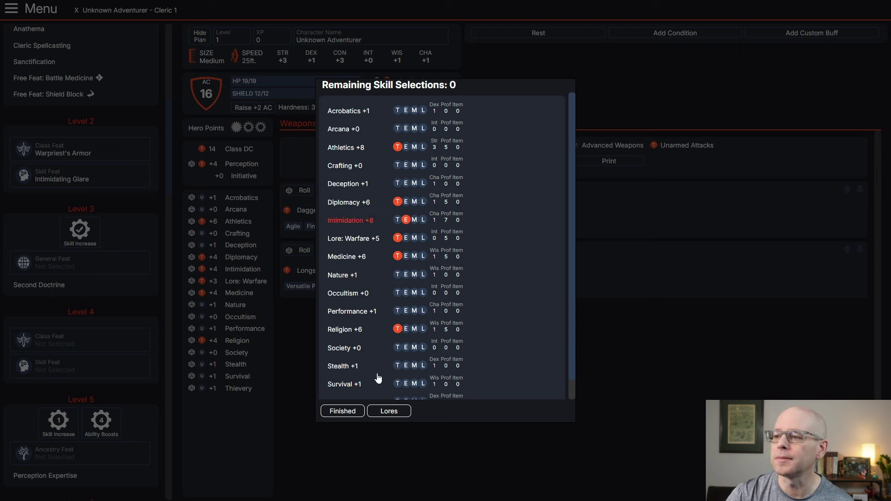
pyautogui.click(351, 412)
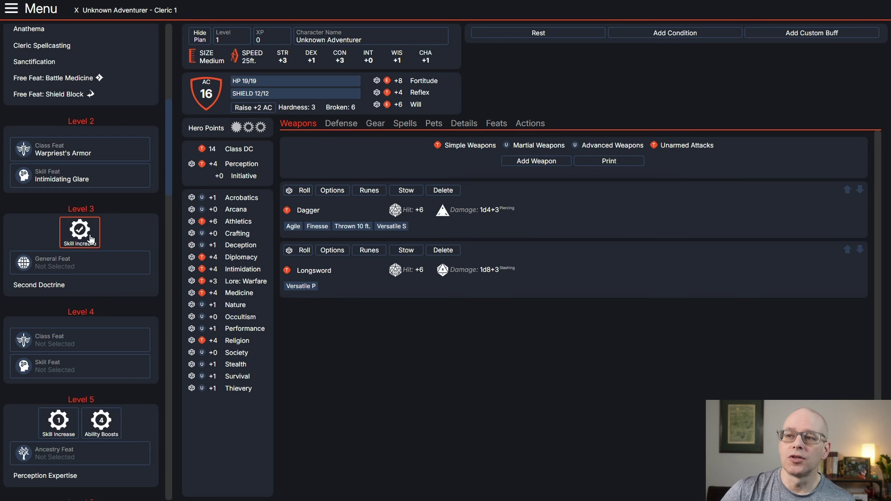
# - Choose Group Coercion as the level 3 general feat
pyautogui.click(75, 267)
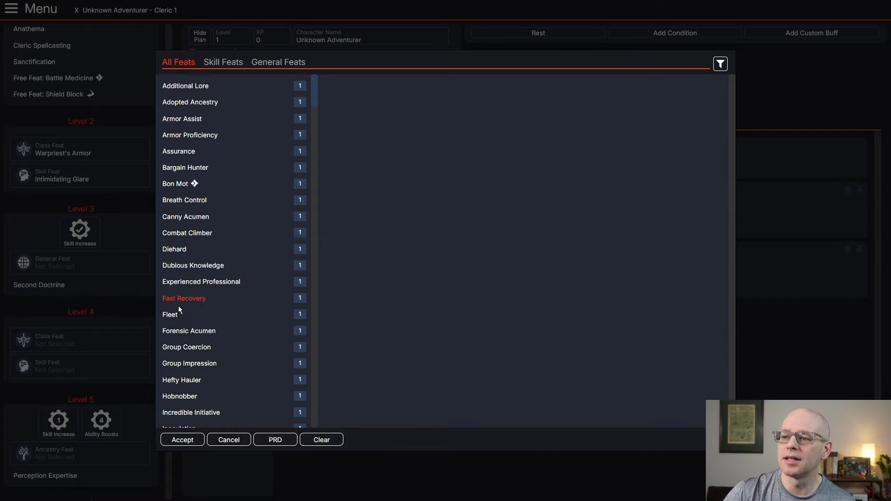
pyautogui.click(185, 347)
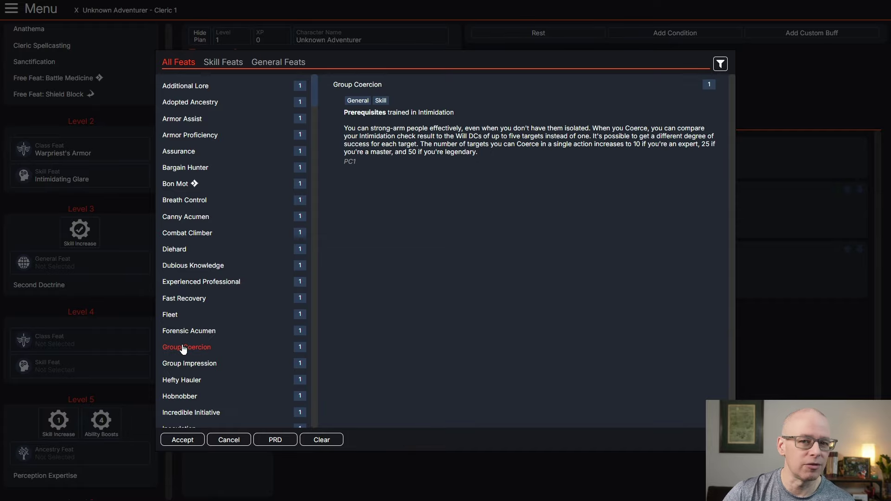
pyautogui.click(185, 442)
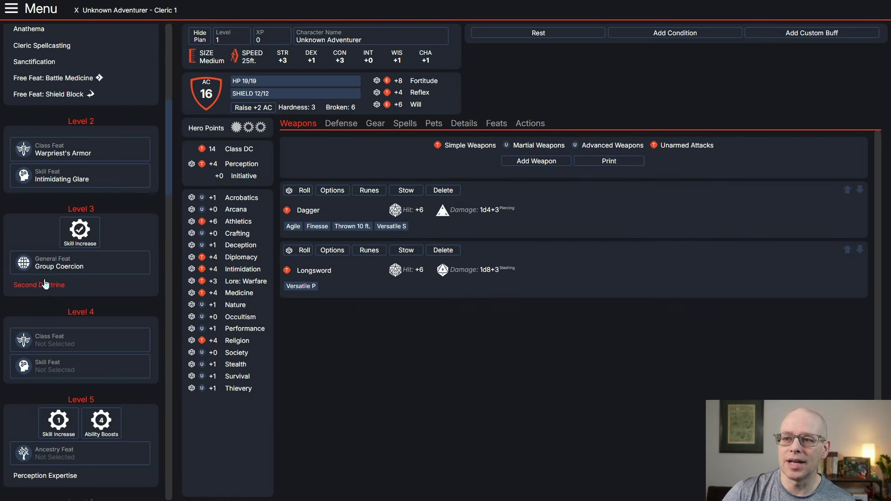
# - Set the character to level 3 and add Enfeeble to the empty rank 1 cleric spell slot
pyautogui.click(238, 40)
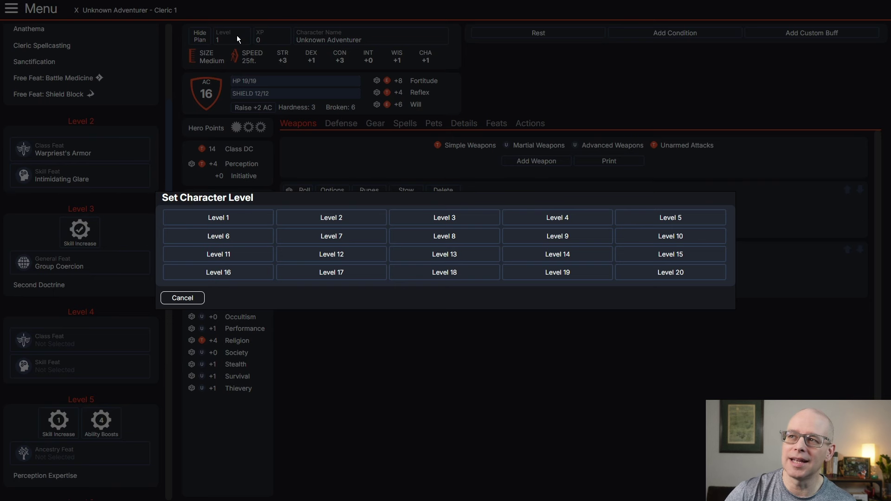
pyautogui.click(469, 222)
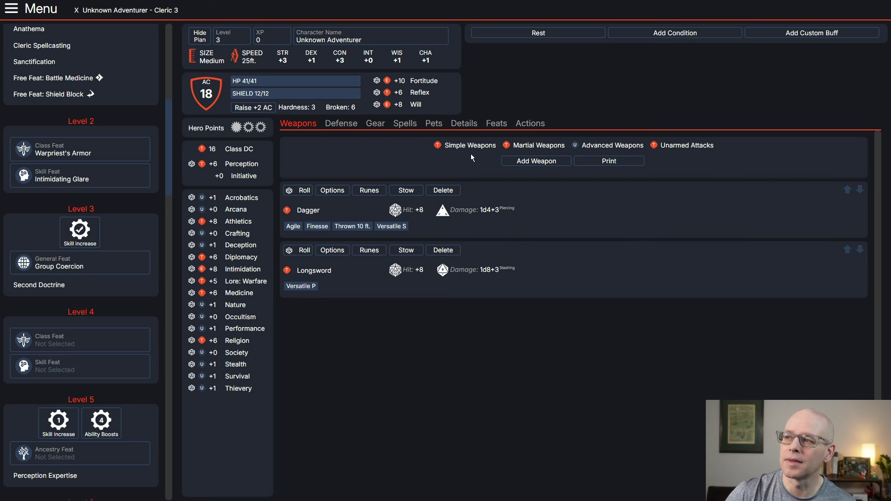
pyautogui.click(411, 129)
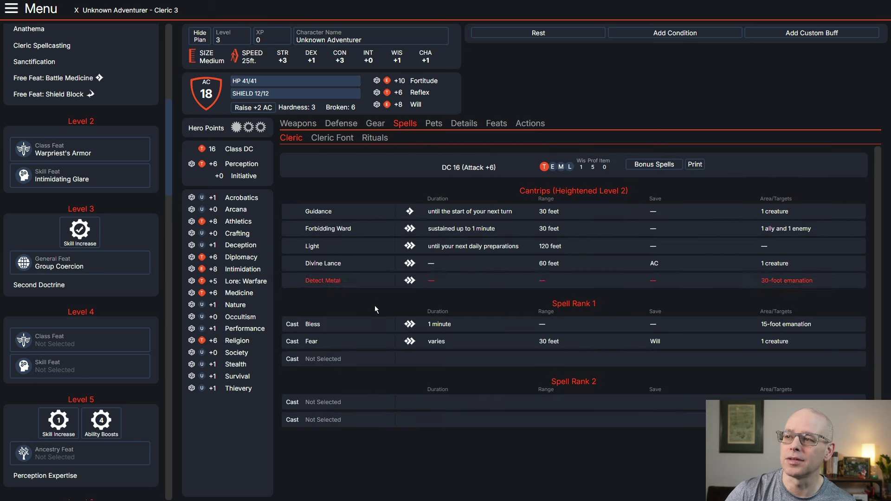
pyautogui.click(324, 361)
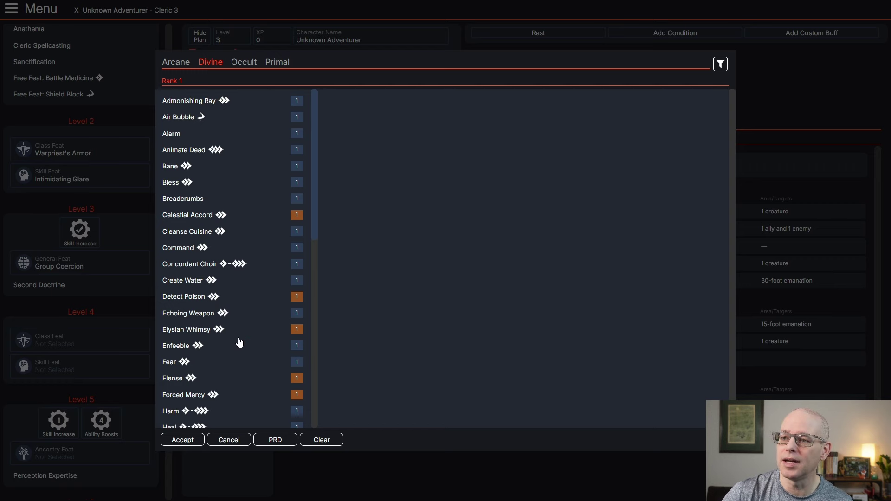
pyautogui.click(184, 348)
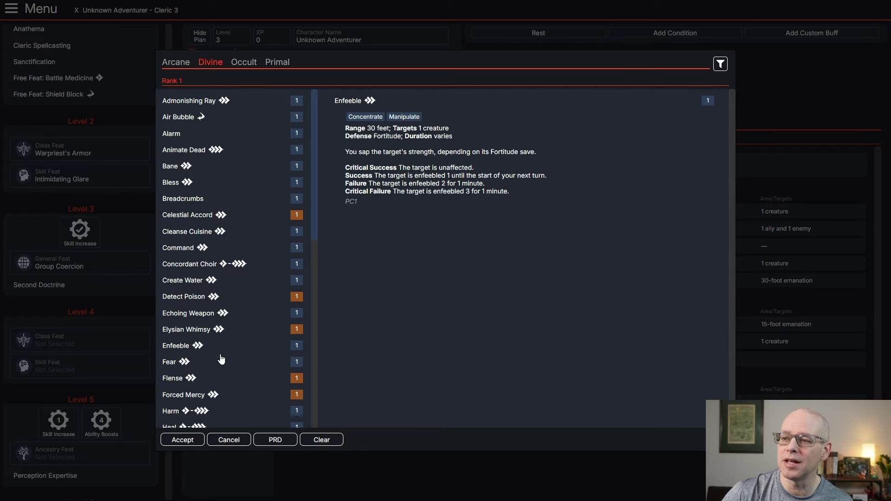
pyautogui.click(195, 441)
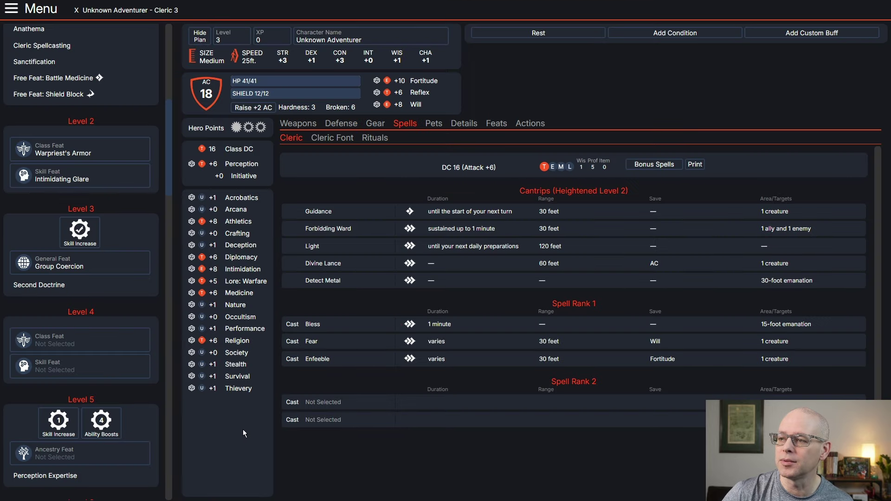
# - Fill the two empty rank 2 cleric spell slots with Dispel Magic and Warrior's Regret
pyautogui.click(325, 404)
pyautogui.scroll(-5, 246, 315)
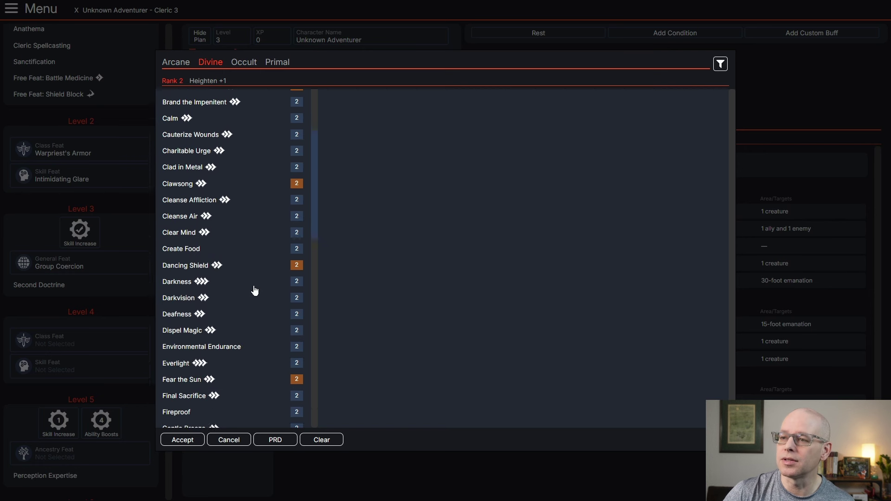
pyautogui.scroll(-3, 255, 290)
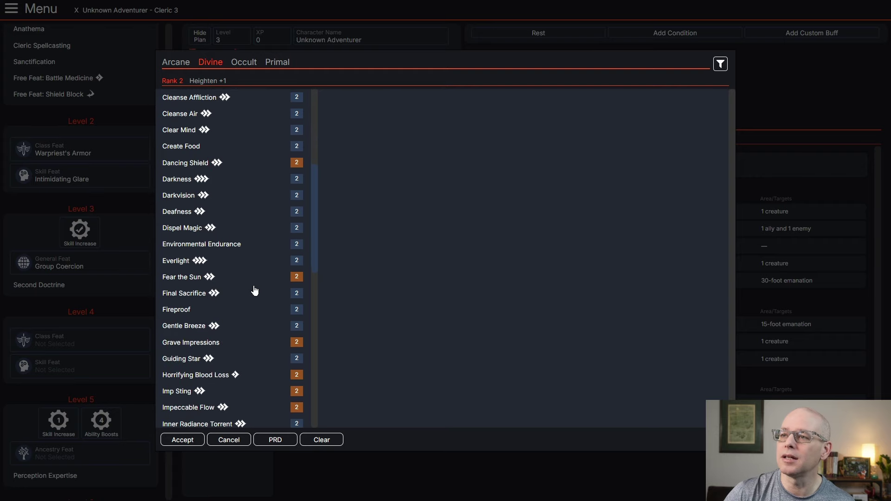
pyautogui.click(183, 228)
pyautogui.click(177, 441)
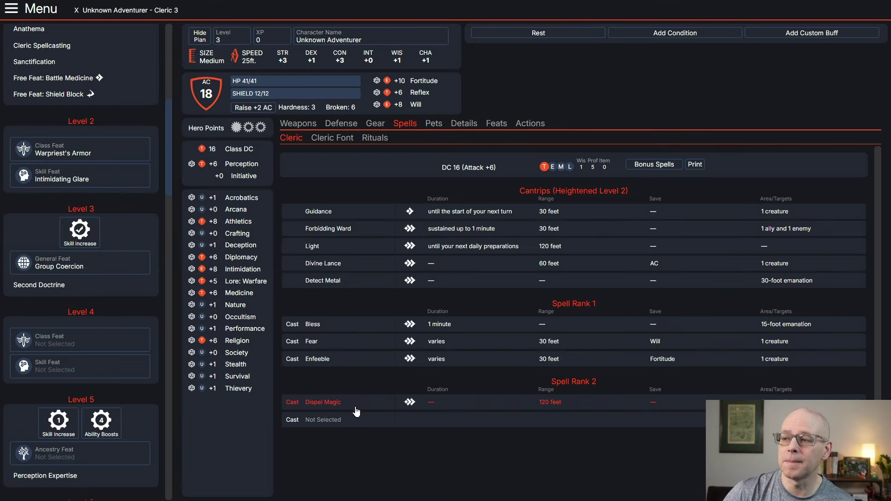
pyautogui.click(325, 420)
pyautogui.scroll(-3, 228, 332)
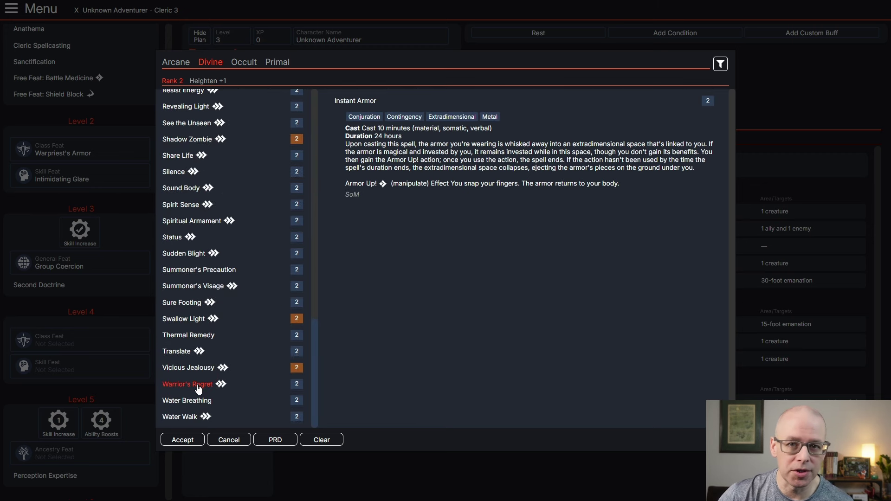
pyautogui.click(199, 388)
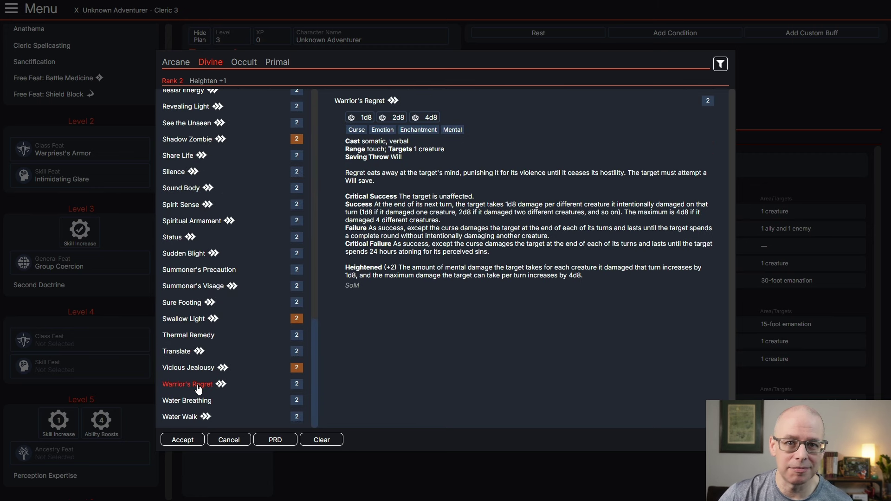
pyautogui.click(186, 443)
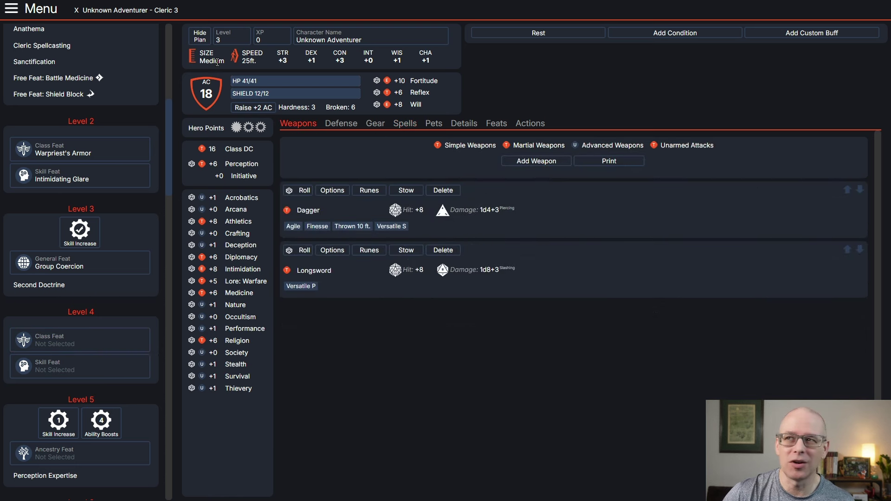
# - Set the character back to level 1 and choose Channel Smite as the level 4 class feat
pyautogui.click(228, 39)
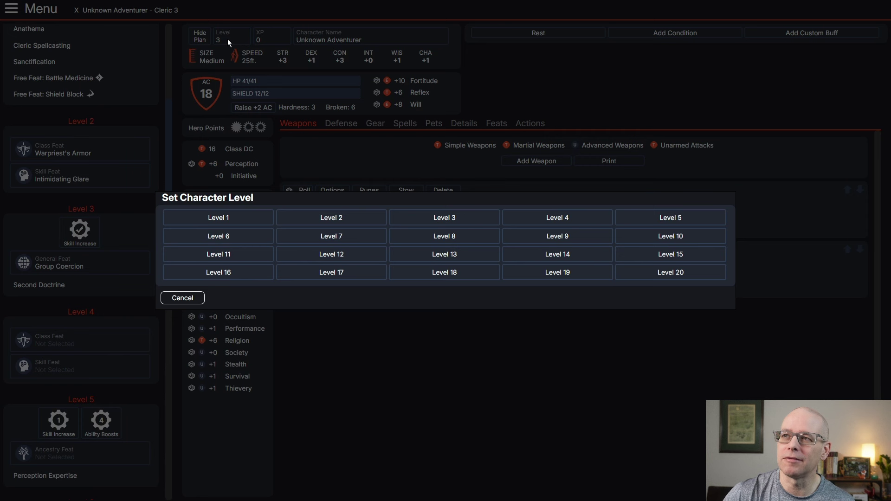
pyautogui.click(209, 218)
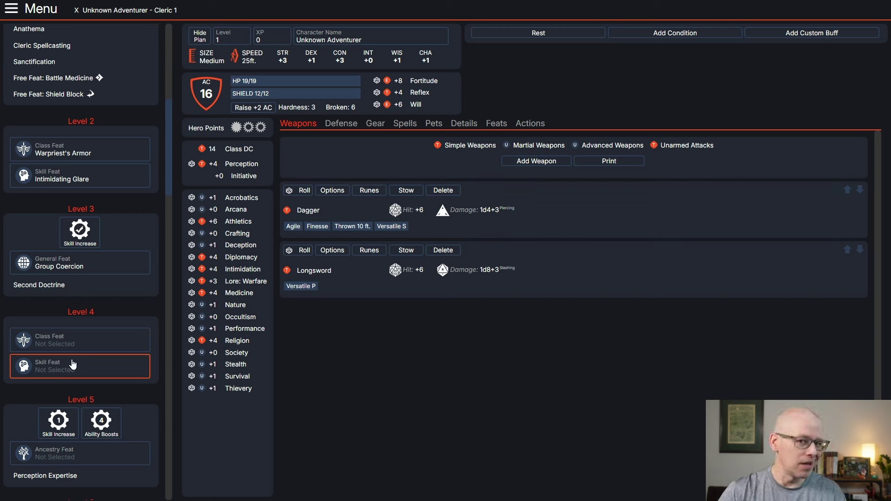
pyautogui.click(63, 337)
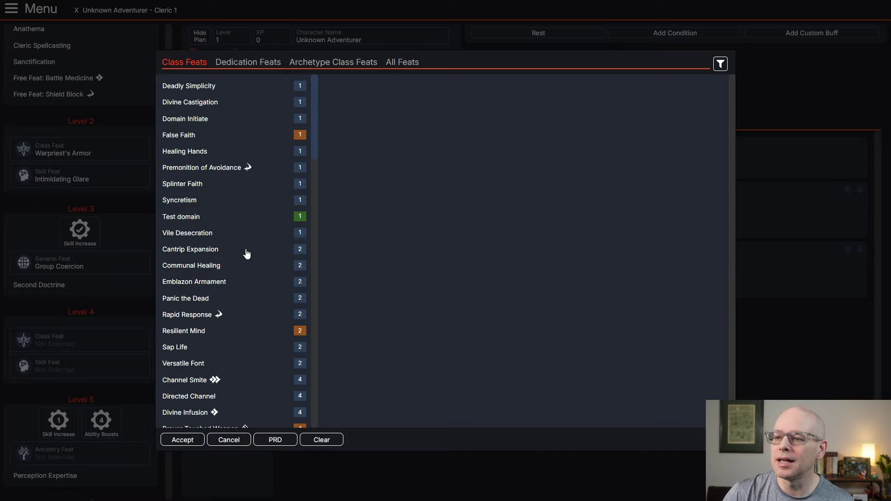
pyautogui.scroll(-4, 247, 253)
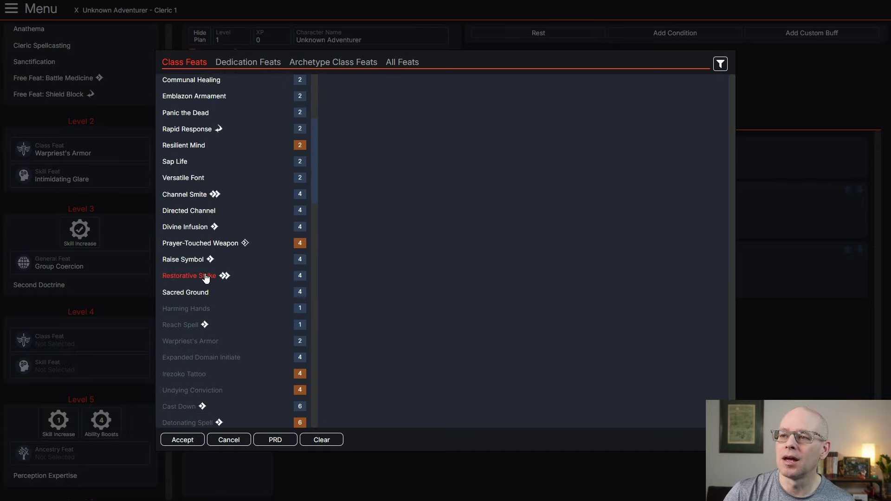
pyautogui.click(184, 195)
pyautogui.click(182, 440)
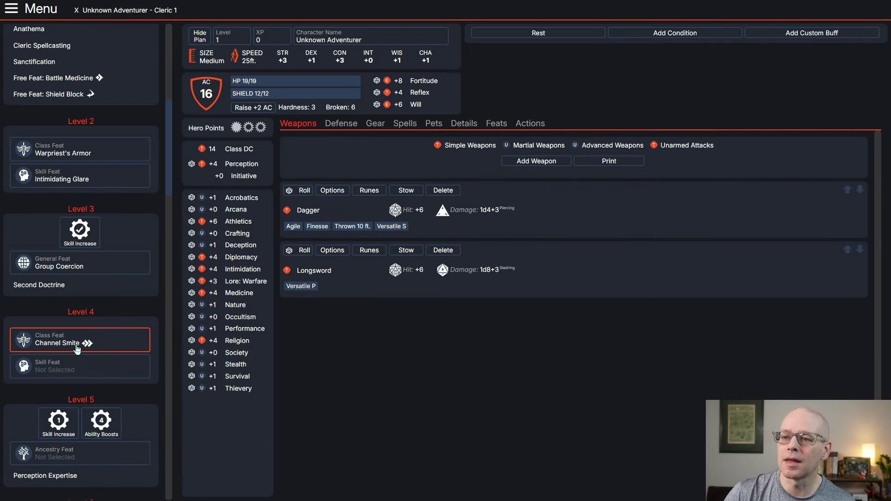
# - Choose Trick Magic Item as the level 4 skill feat
pyautogui.click(107, 362)
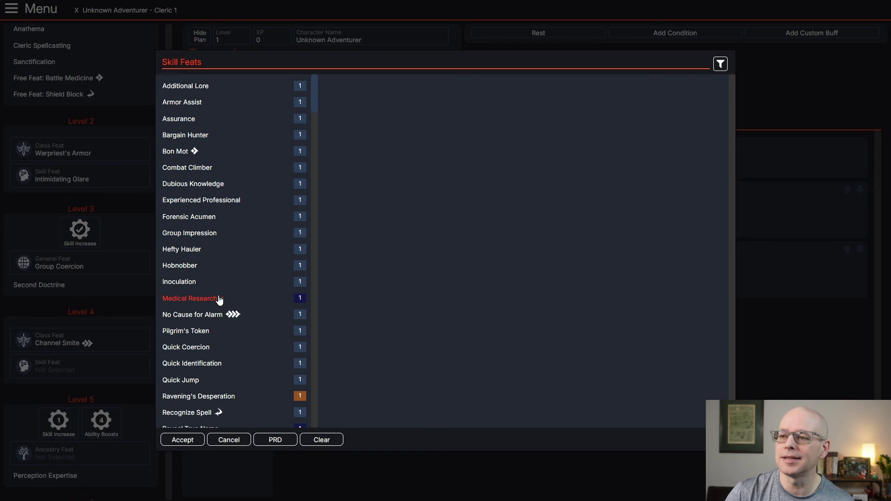
pyautogui.scroll(-10, 223, 292)
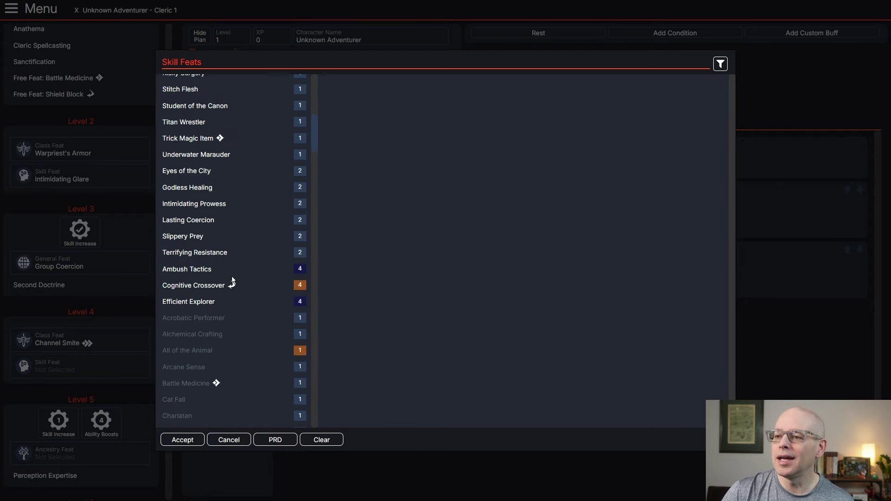
pyautogui.scroll(2, 279, 293)
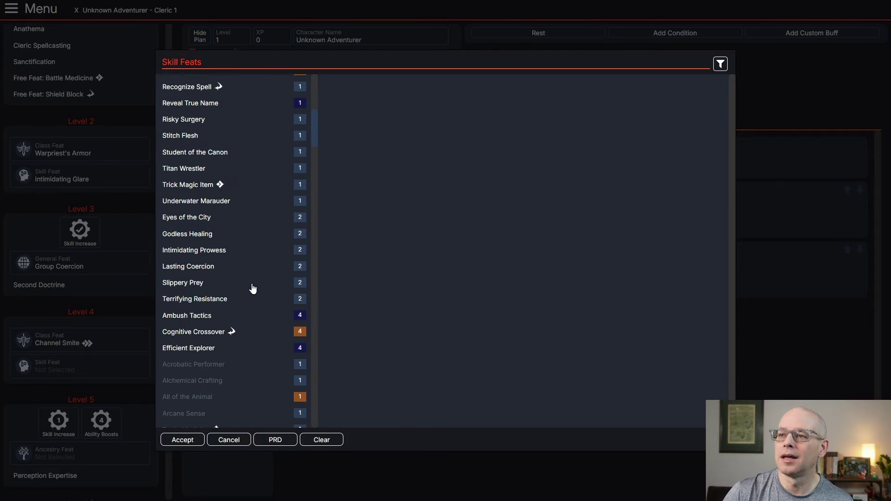
pyautogui.click(185, 186)
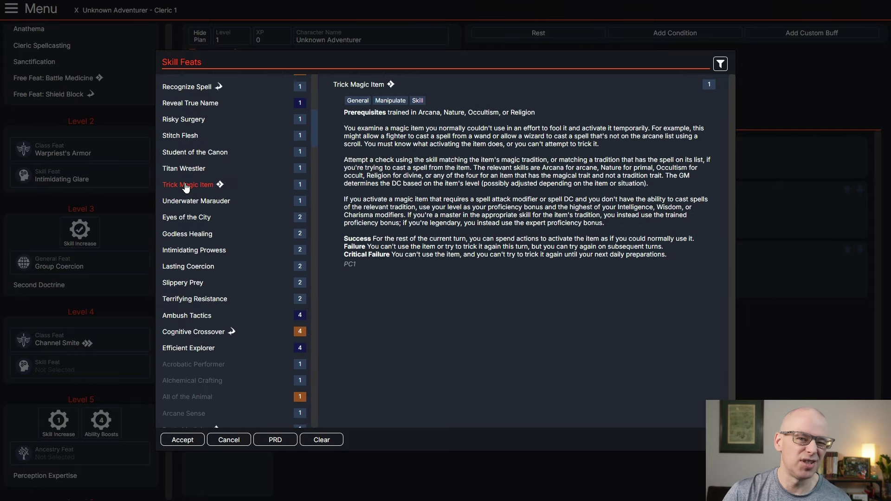
pyautogui.click(188, 441)
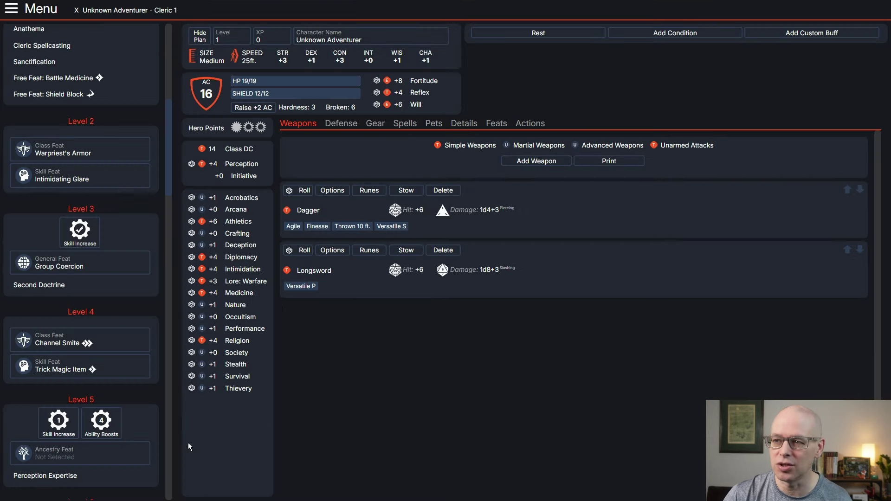
# - Preview the character at level 4, check its spells and feats, and return it to level 1
pyautogui.click(232, 39)
pyautogui.click(586, 222)
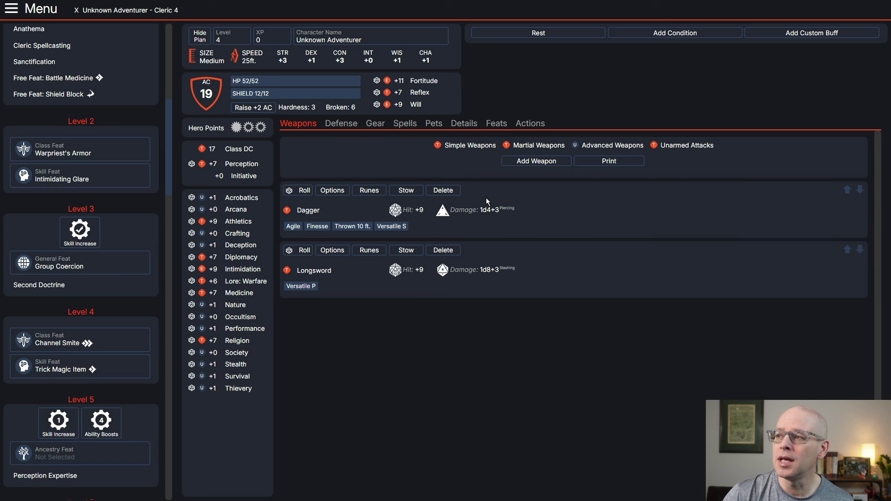
pyautogui.click(403, 126)
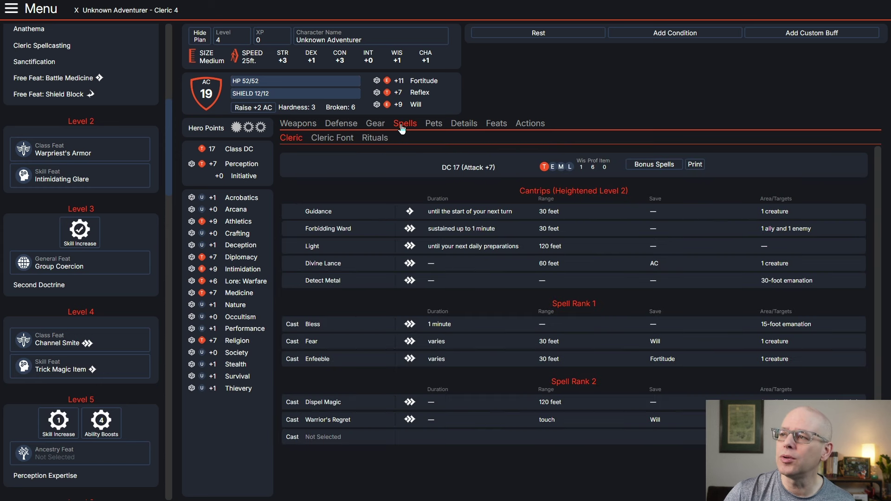
pyautogui.click(497, 125)
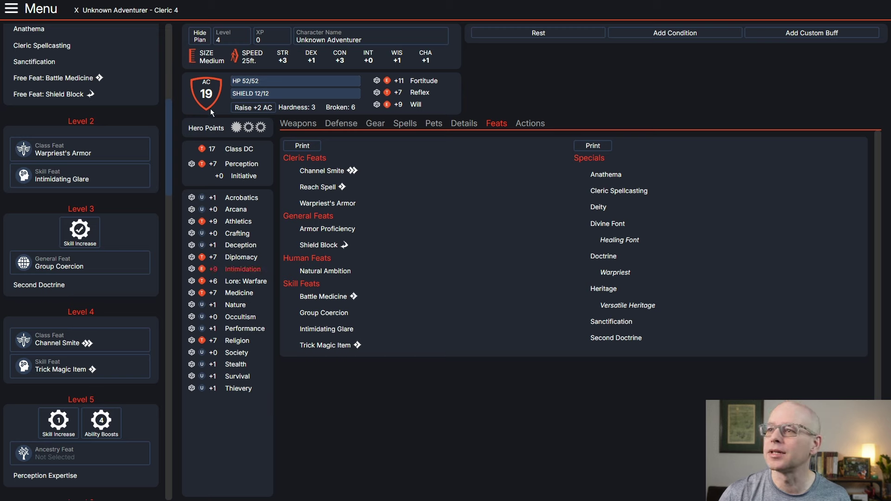
pyautogui.click(232, 42)
pyautogui.click(218, 218)
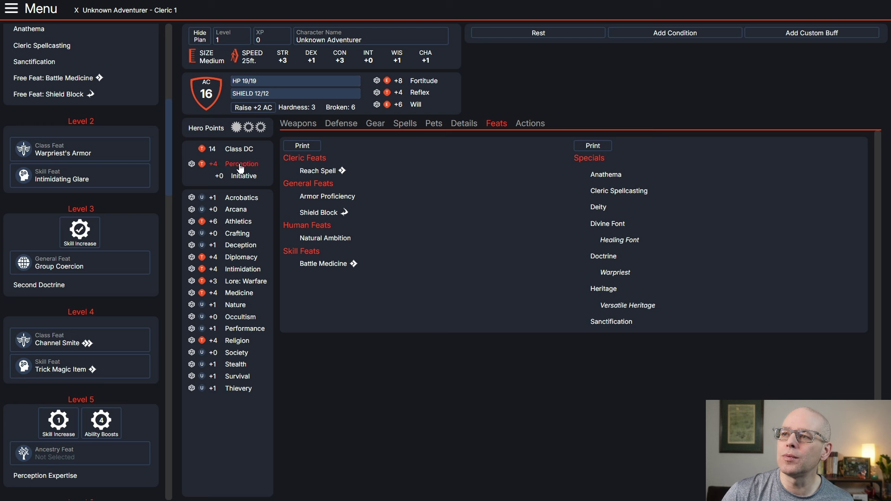
pyautogui.click(297, 124)
# - Apply the level 5 skill increase to raise Medicine to expert
pyautogui.scroll(-3, 139, 417)
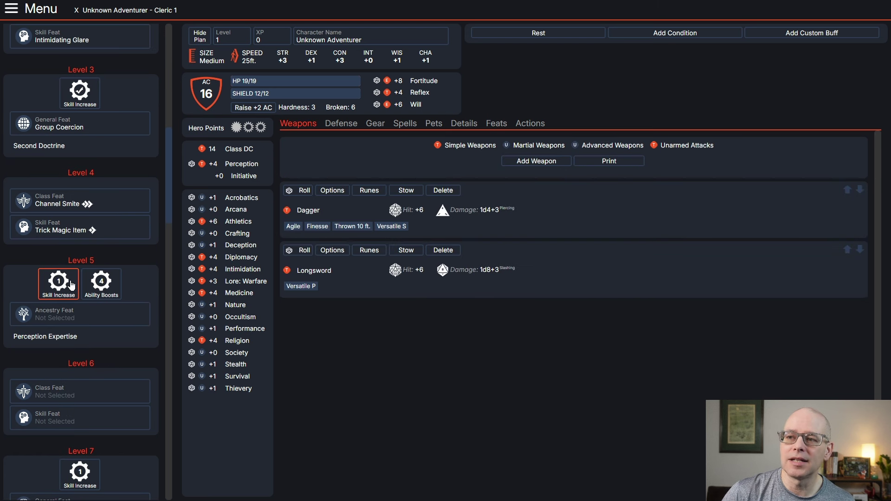
pyautogui.click(59, 283)
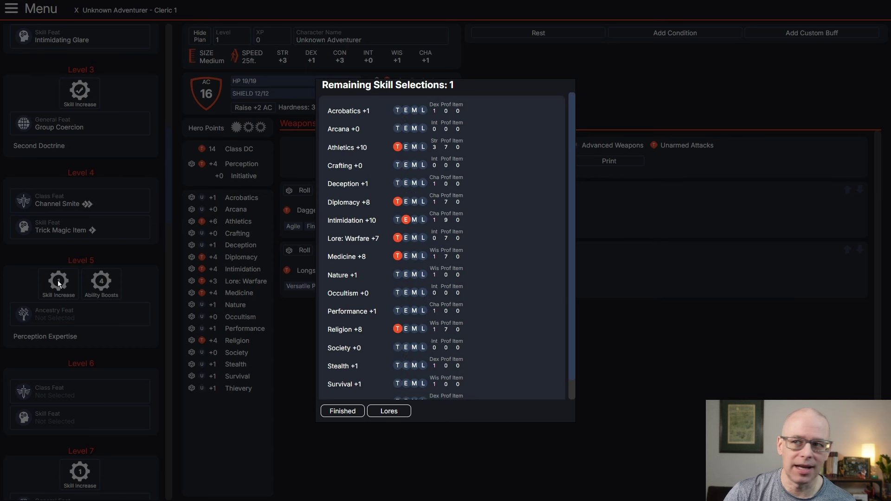
pyautogui.click(406, 257)
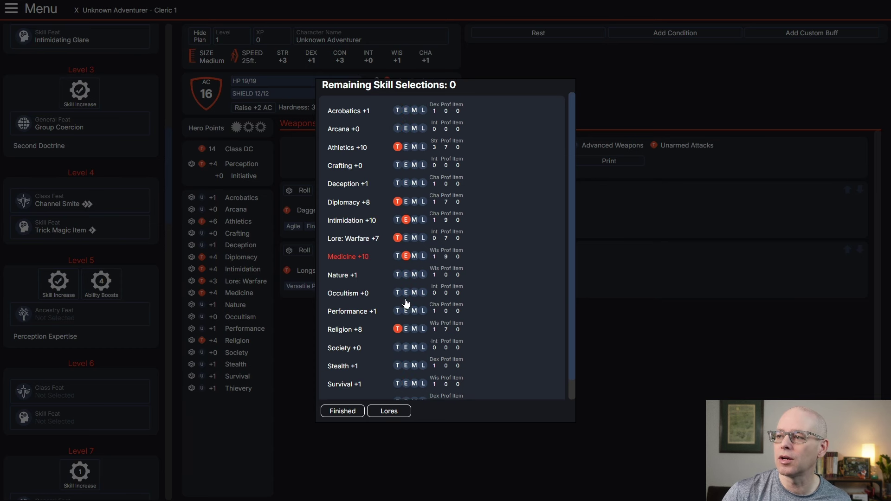
pyautogui.click(350, 415)
# - Assign the four level 5 ability boosts to Strength, Constitution, Charisma and Wisdom
pyautogui.click(111, 287)
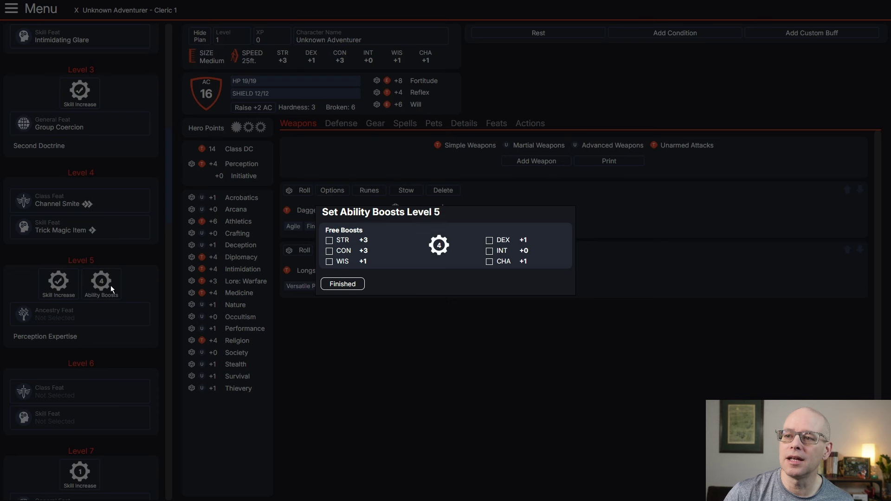
pyautogui.click(329, 240)
pyautogui.click(330, 251)
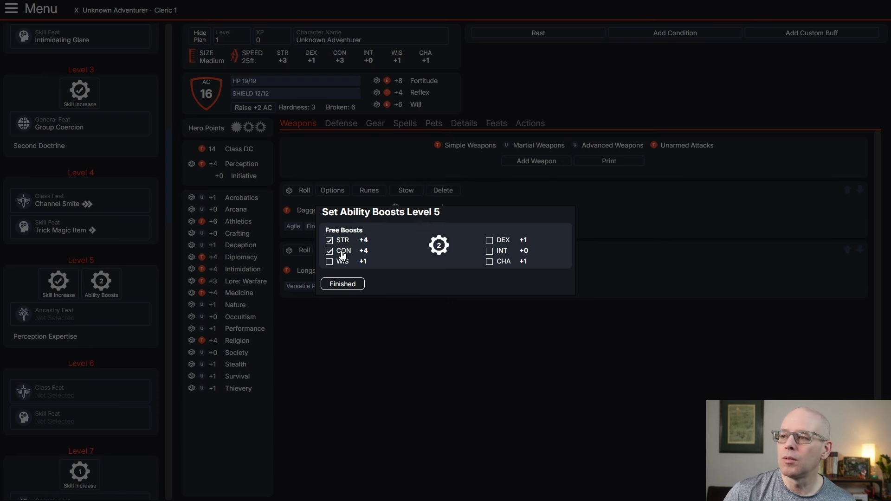
pyautogui.click(490, 263)
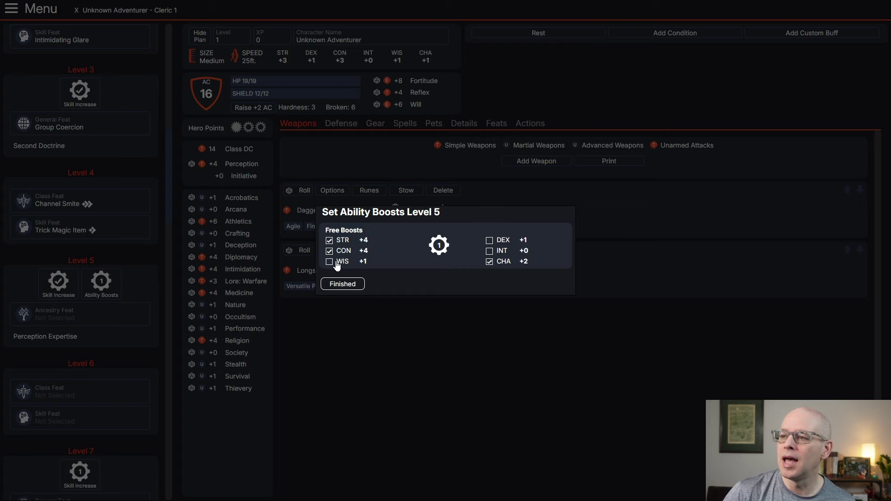
pyautogui.click(343, 285)
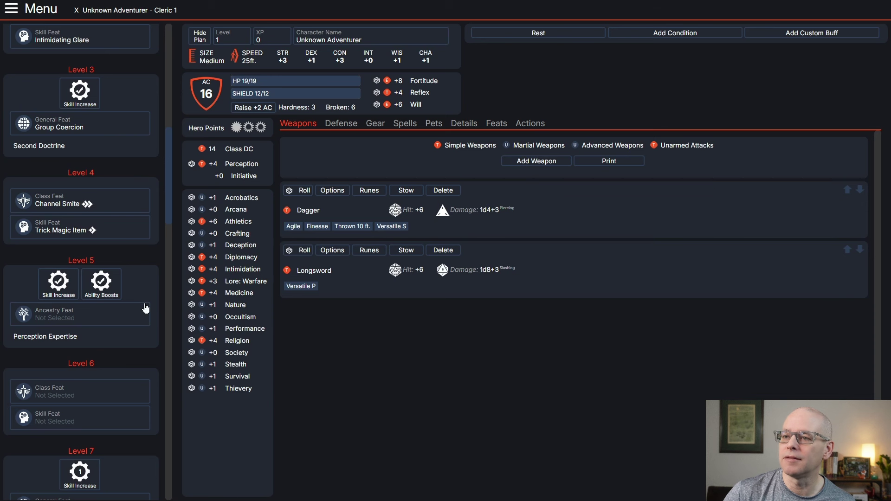
# - Choose Clever Improviser as the level 5 ancestry feat
pyautogui.click(72, 318)
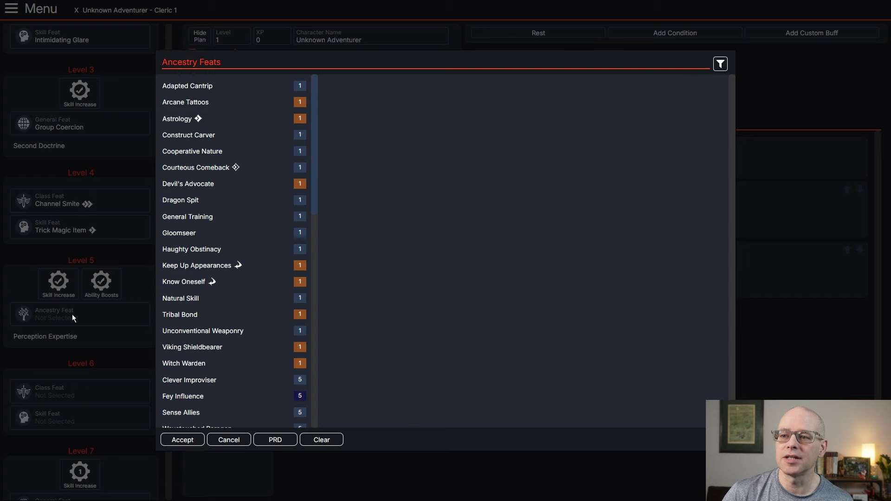
pyautogui.scroll(-12, 257, 350)
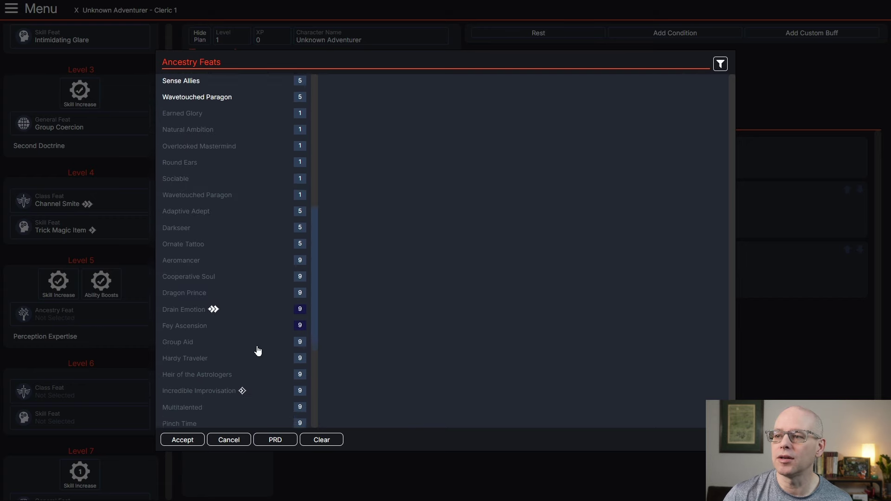
pyautogui.scroll(10, 258, 351)
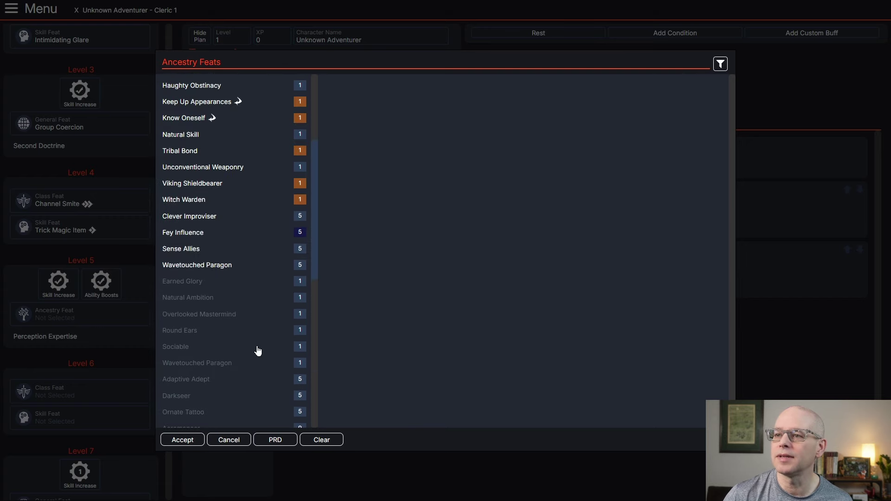
pyautogui.click(185, 216)
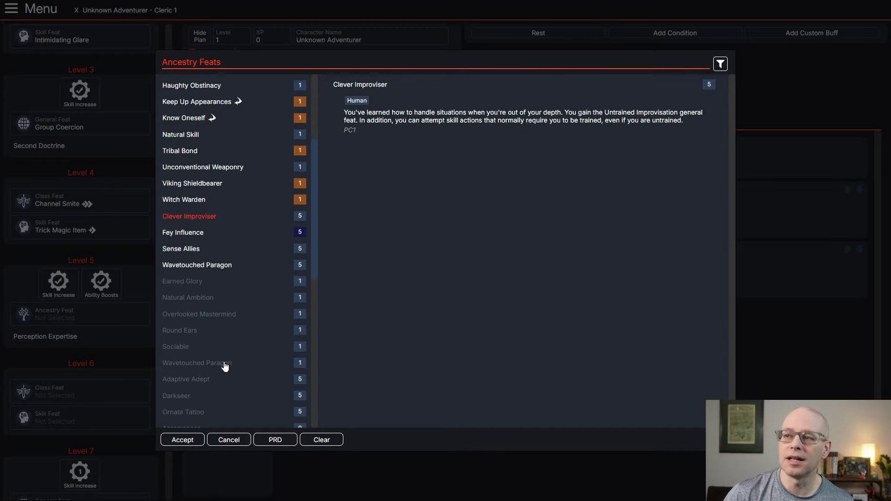
pyautogui.click(184, 440)
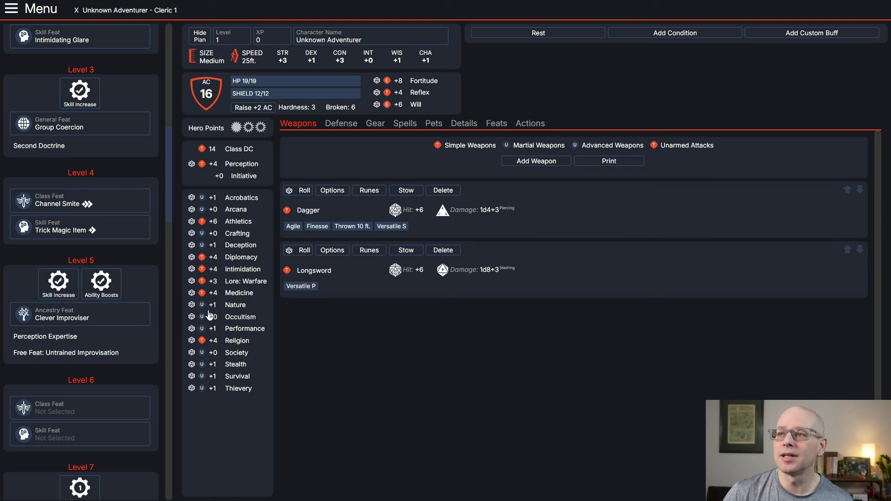
# - Bring up the character's cleric spell list and set the character to level 5
pyautogui.click(351, 128)
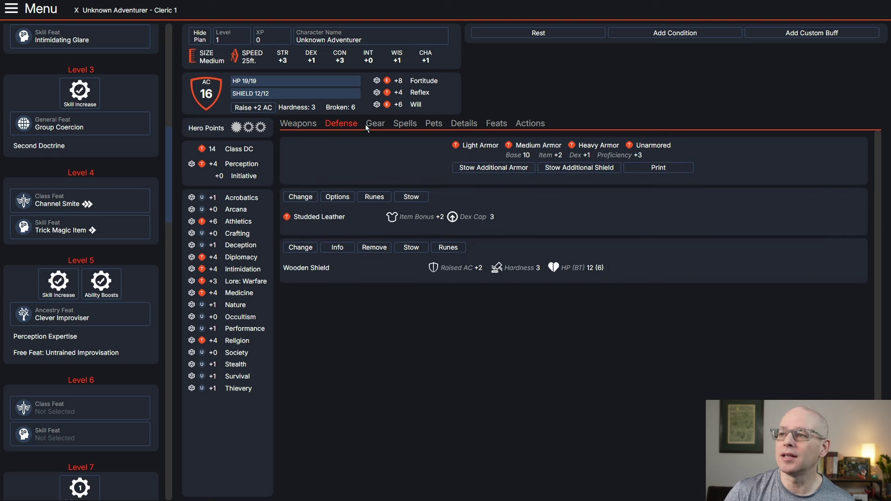
pyautogui.click(376, 124)
pyautogui.click(407, 126)
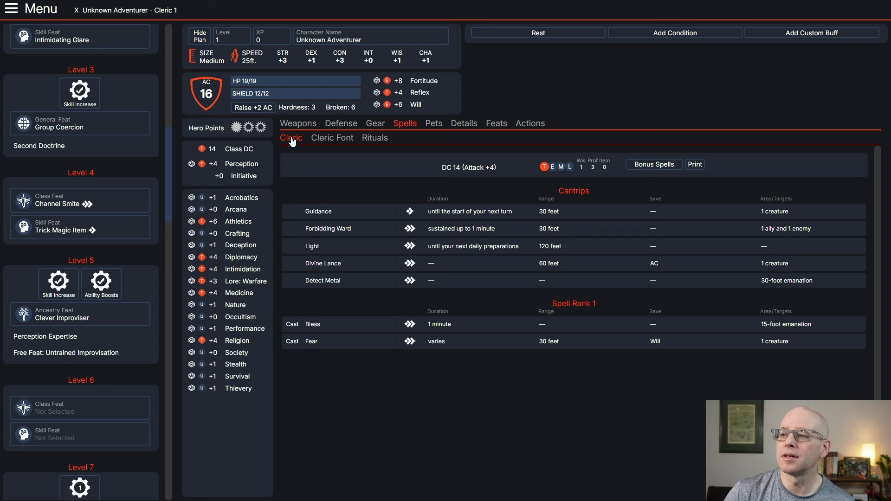
pyautogui.click(227, 35)
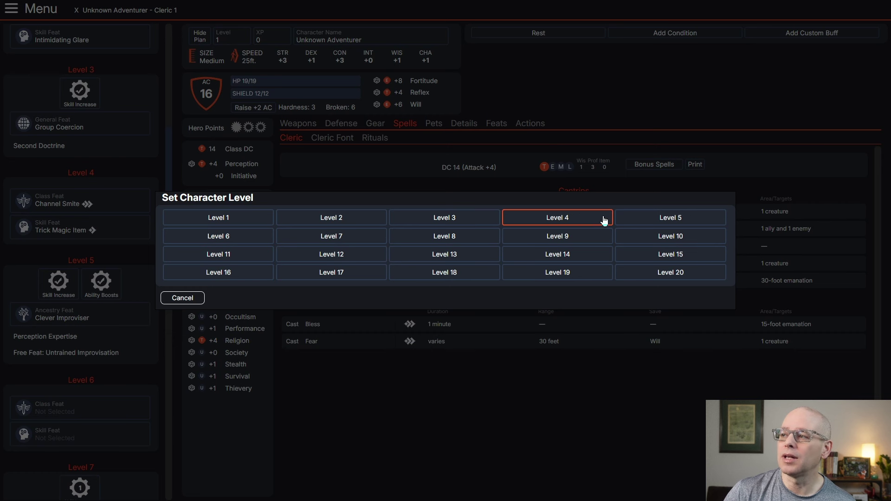
pyautogui.click(671, 218)
# - Fill the empty rank 2 cleric spell slot with the divine spell Sound Body
pyautogui.scroll(-1, 363, 348)
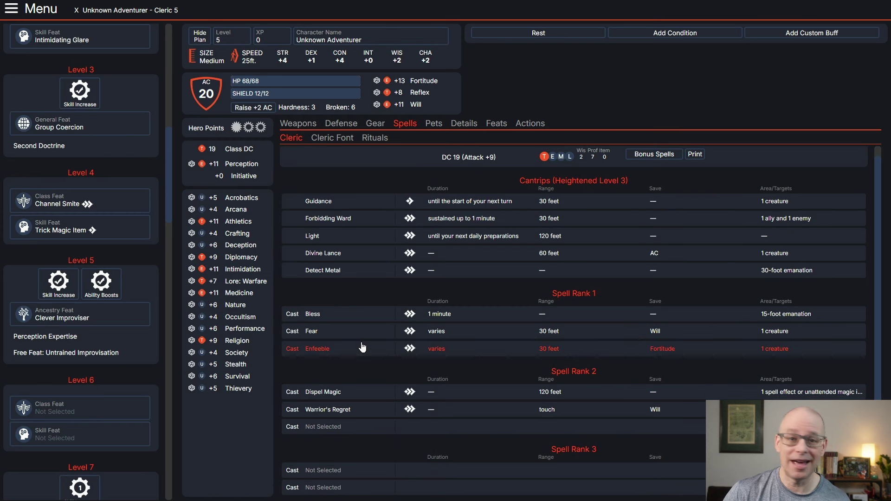
pyautogui.click(325, 427)
pyautogui.scroll(-1, 239, 352)
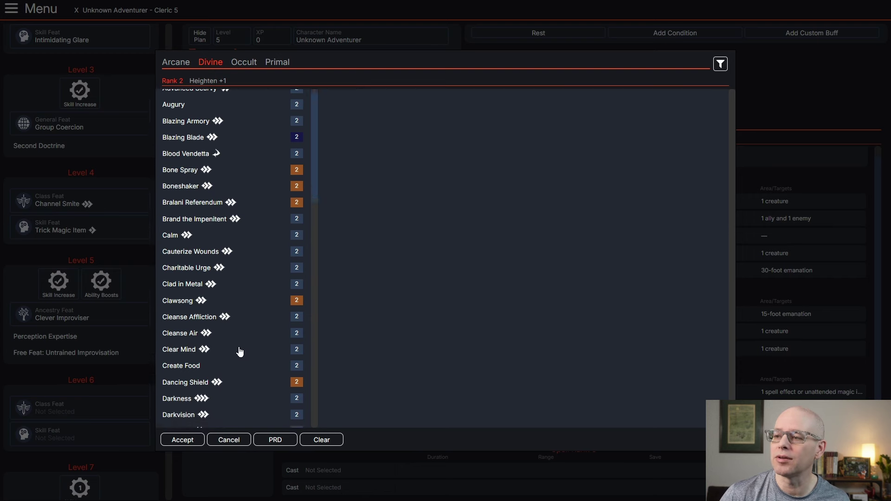
pyautogui.scroll(-10, 240, 352)
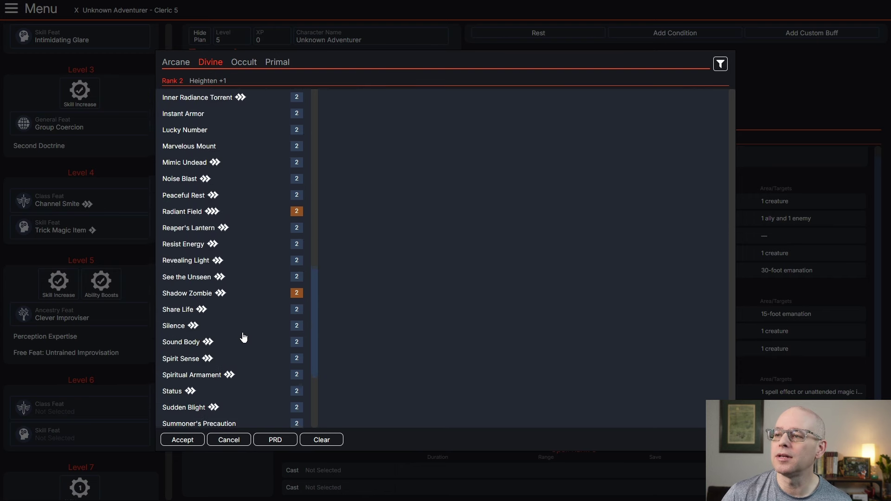
pyautogui.scroll(-5, 244, 338)
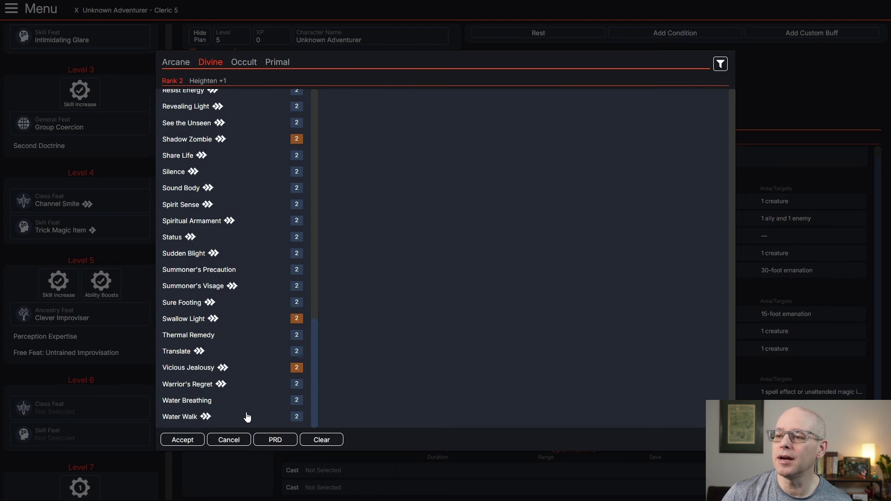
pyautogui.click(190, 190)
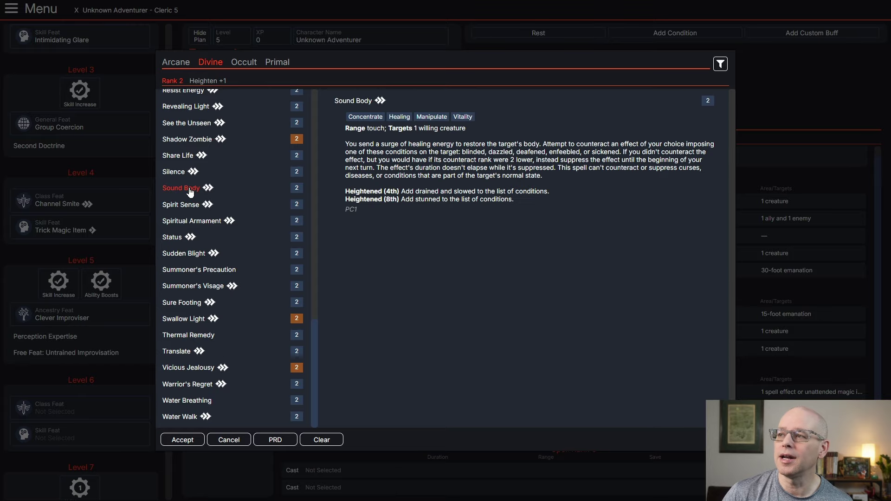
pyautogui.click(185, 442)
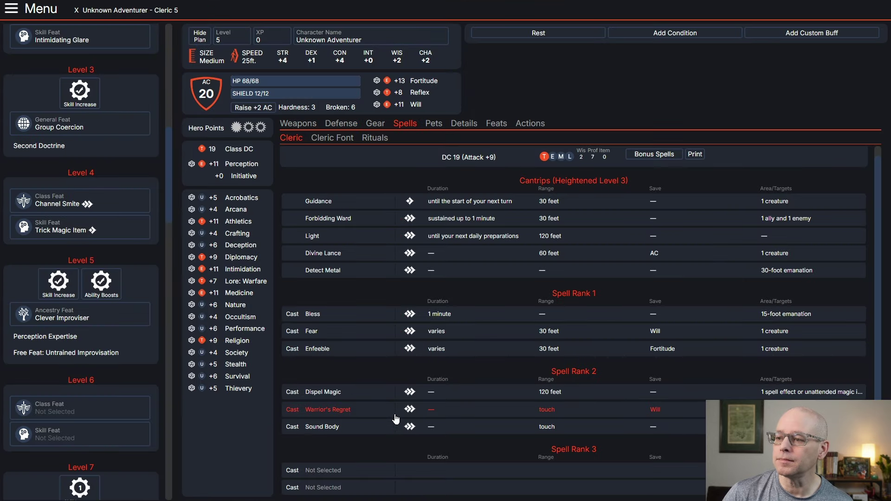
# - Add Warding Aggression to the first rank 3 cleric spell slot
pyautogui.click(337, 473)
pyautogui.scroll(-5, 257, 345)
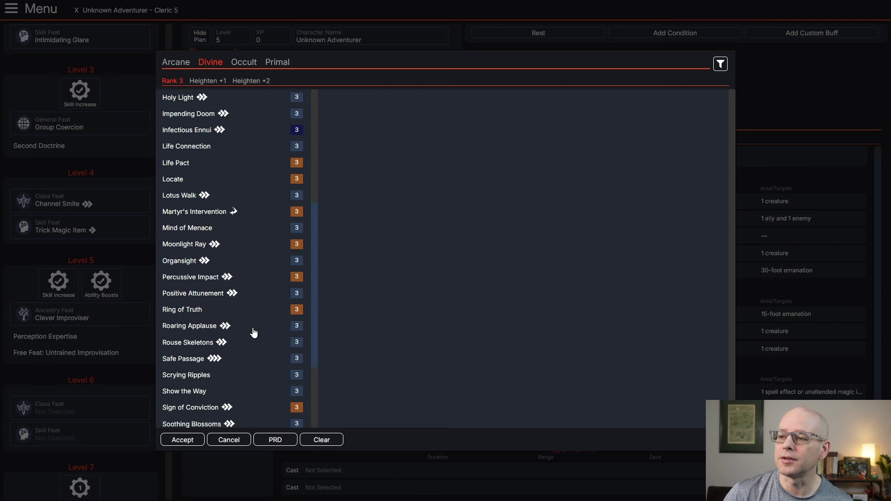
pyautogui.scroll(-4, 254, 333)
pyautogui.click(198, 385)
pyautogui.click(182, 440)
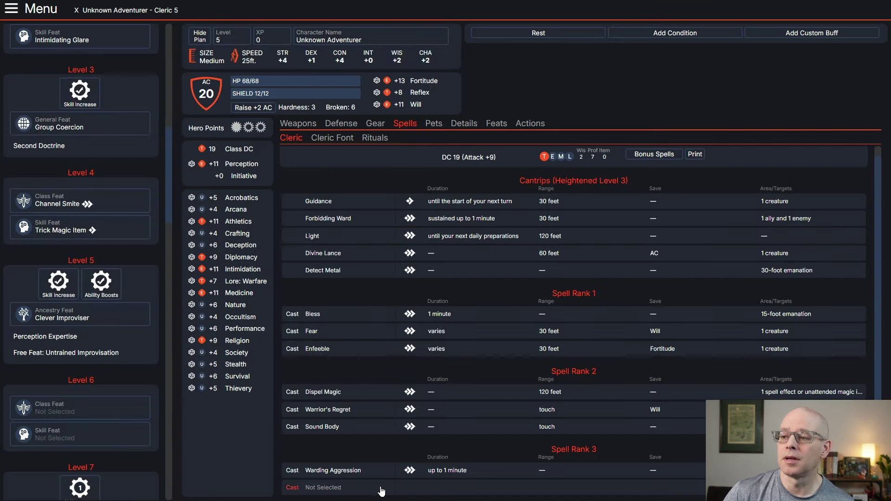
# - Add Moonlight Ray to the second rank 3 cleric spell slot
pyautogui.click(338, 487)
pyautogui.scroll(-5, 246, 353)
pyautogui.scroll(-3, 246, 337)
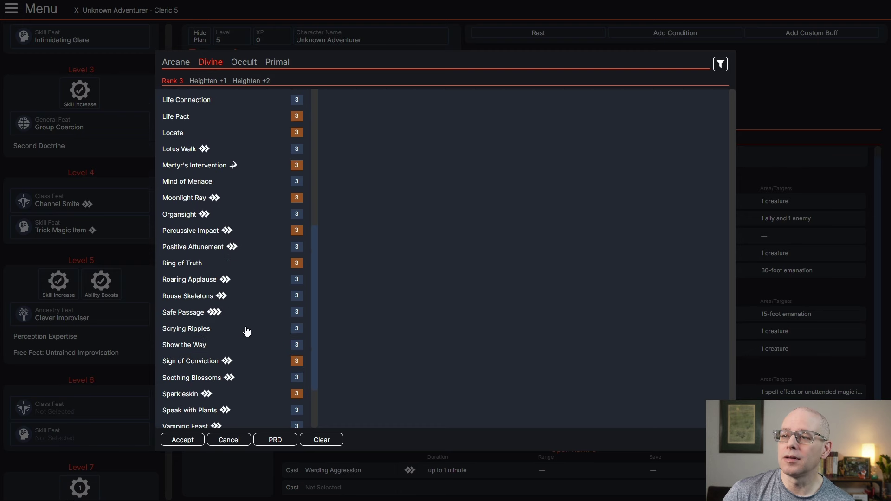
pyautogui.scroll(2, 236, 325)
pyautogui.click(188, 293)
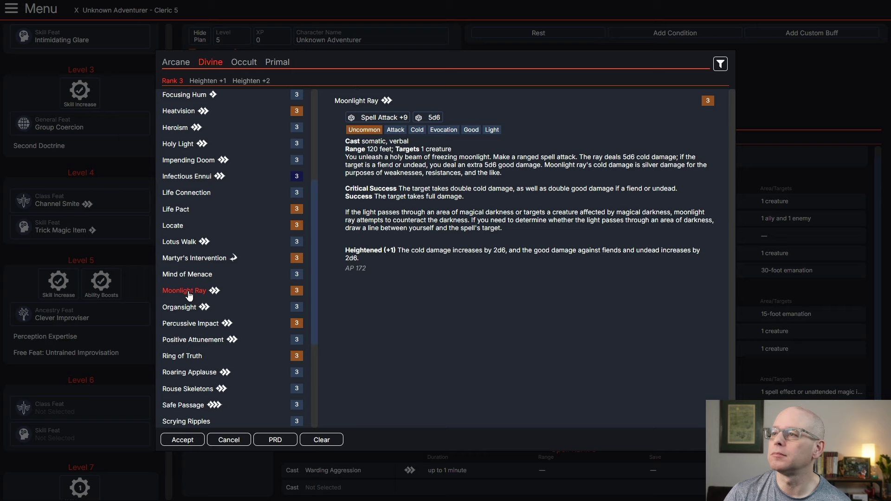
pyautogui.click(190, 443)
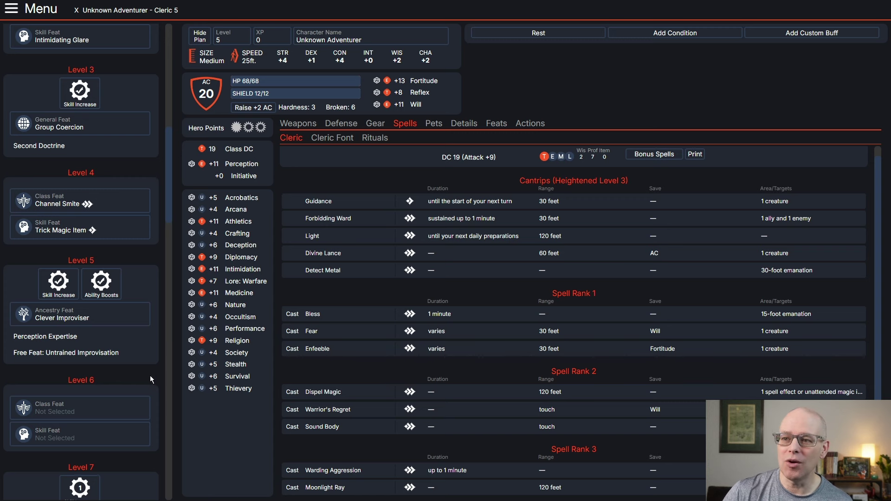
# - Review the level 5 character's early feat choices and weapons, and inspect the longsword's options without changing them
pyautogui.scroll(4, 137, 313)
pyautogui.scroll(4, 138, 318)
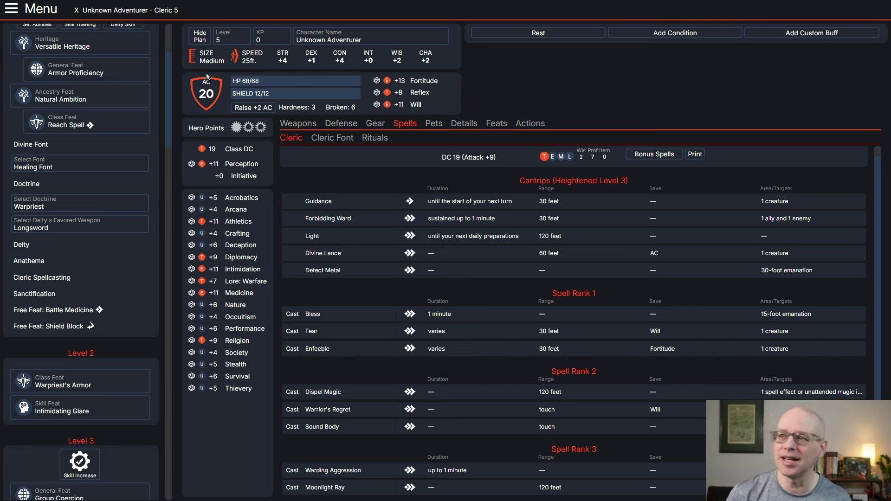
pyautogui.click(303, 127)
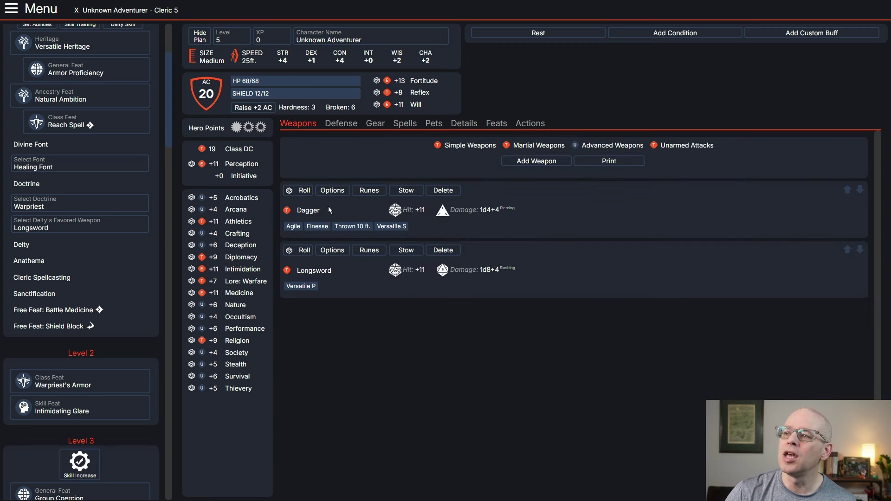
pyautogui.click(333, 251)
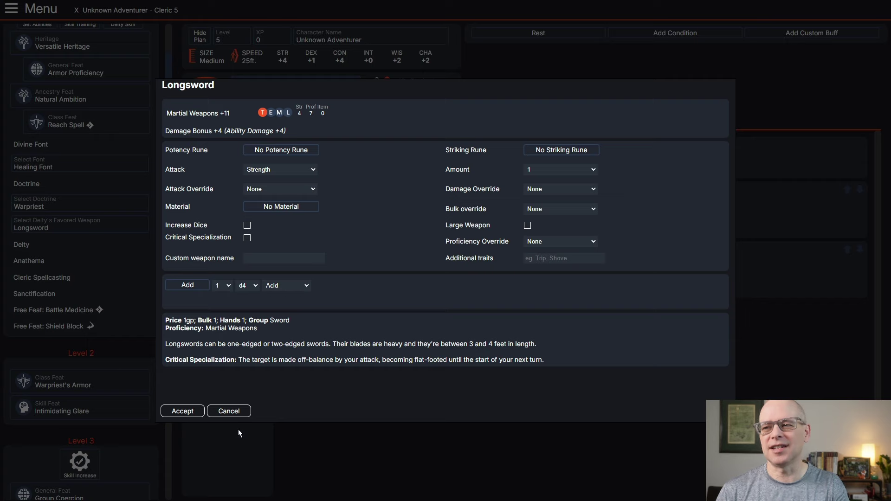
pyautogui.click(231, 412)
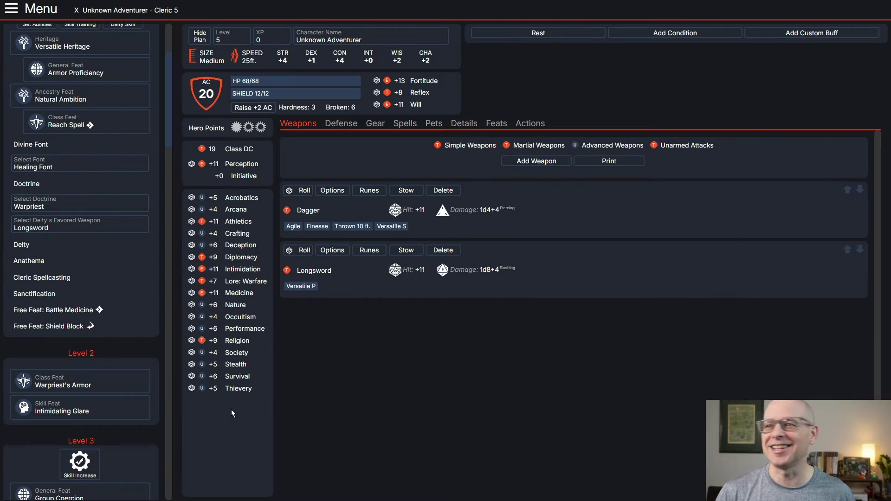